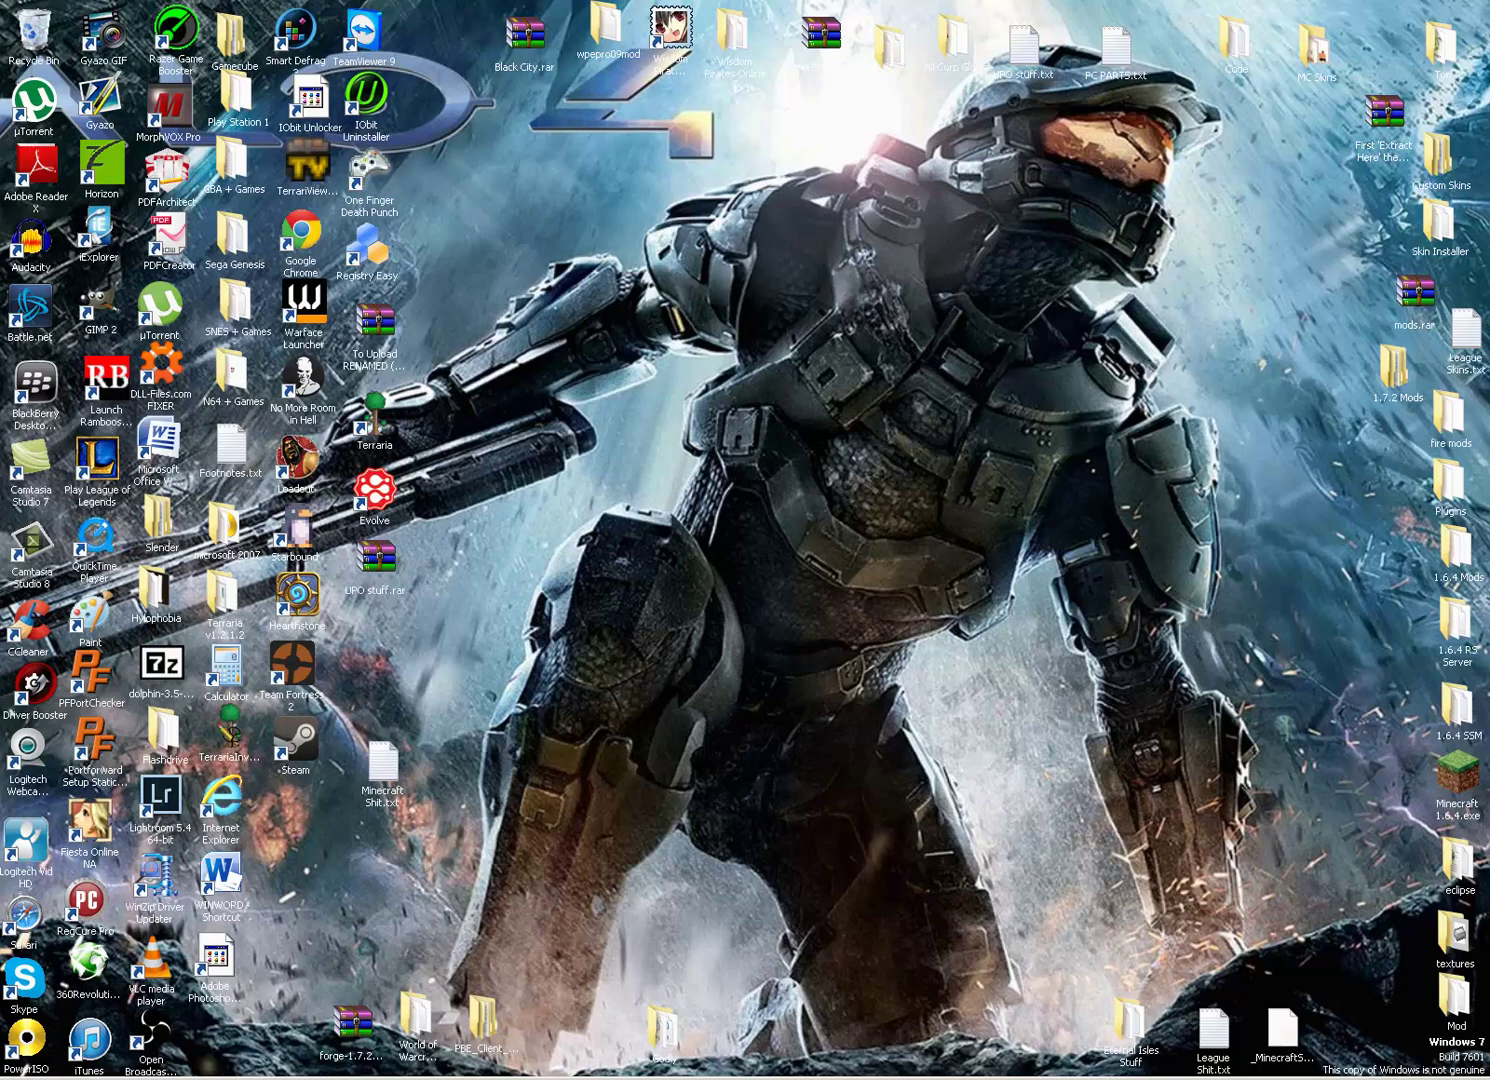
- Run the Minecraft launcher from the desktop and save the Tutorial profile with its version set to release 1.7.2
{"action": "double_click", "coordinate": [1450, 803]}
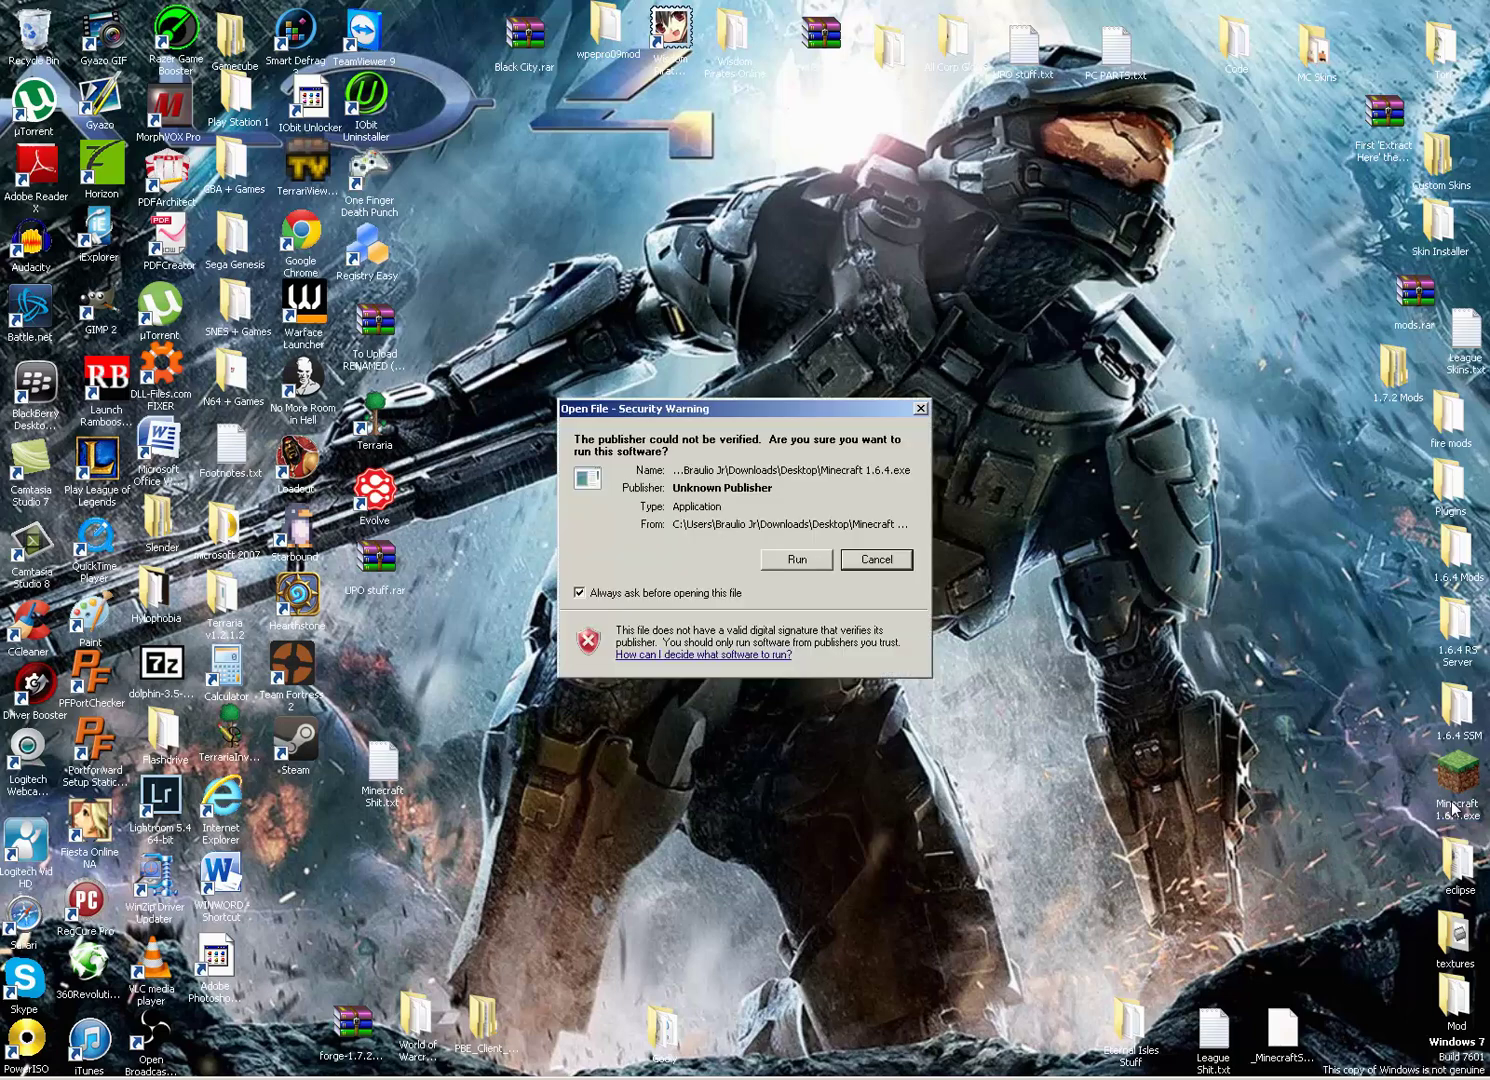
{"action": "left_click", "coordinate": [808, 563]}
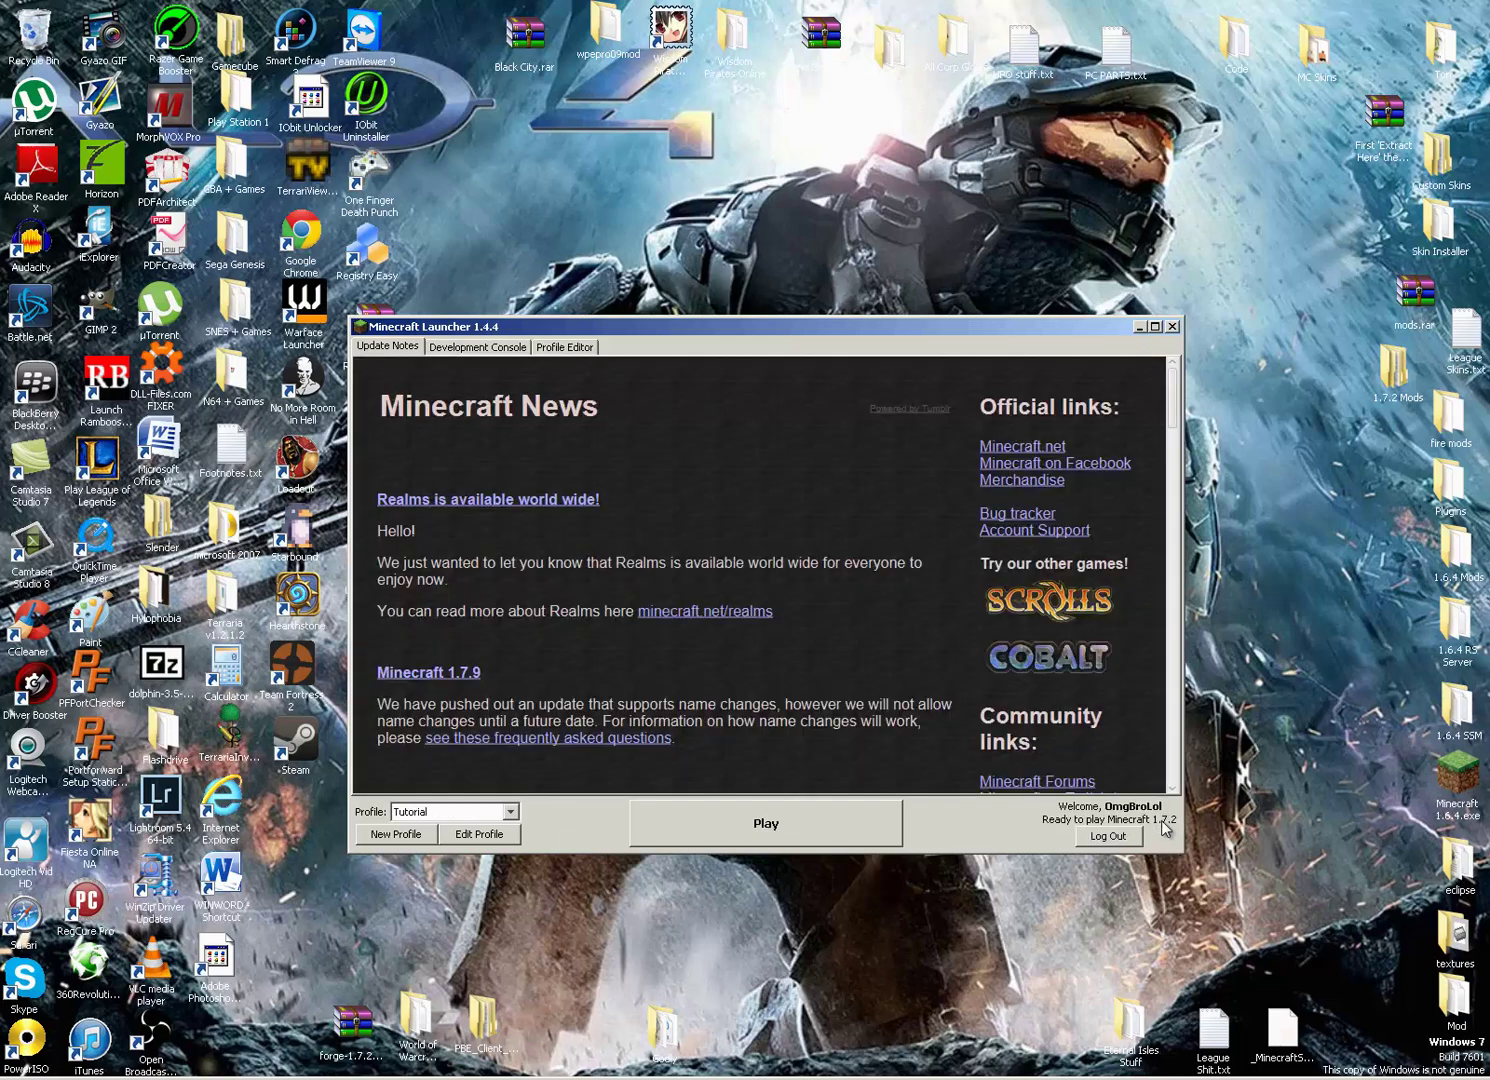
{"action": "left_click", "coordinate": [480, 836]}
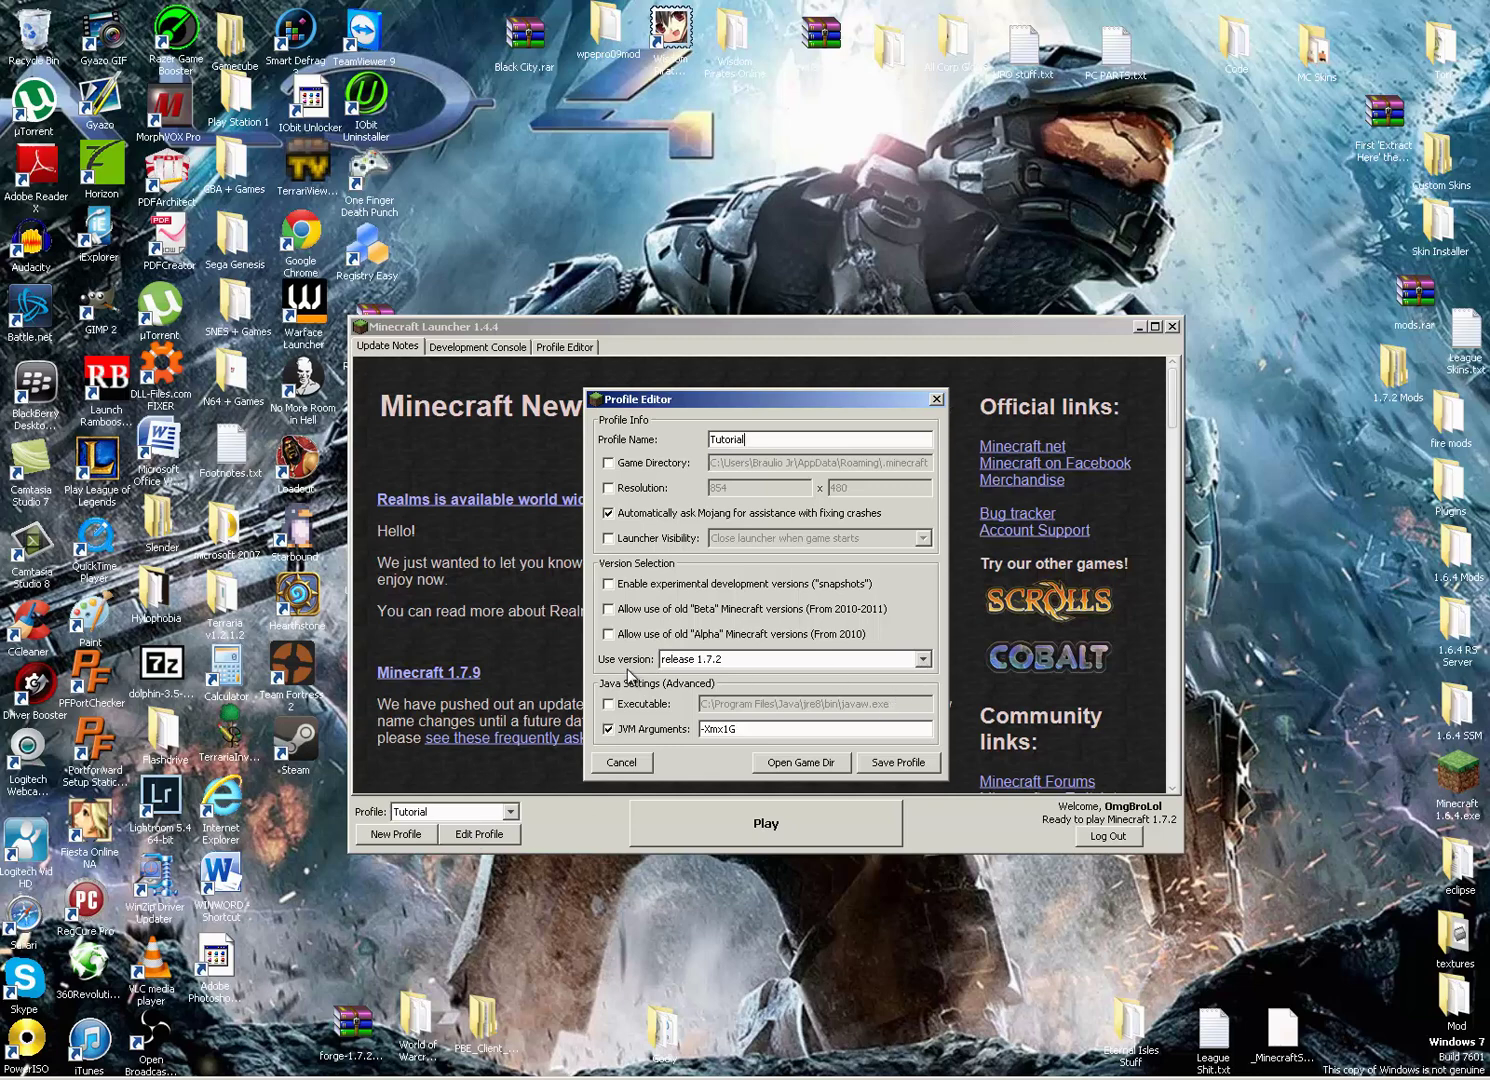
{"action": "left_click", "coordinate": [923, 663]}
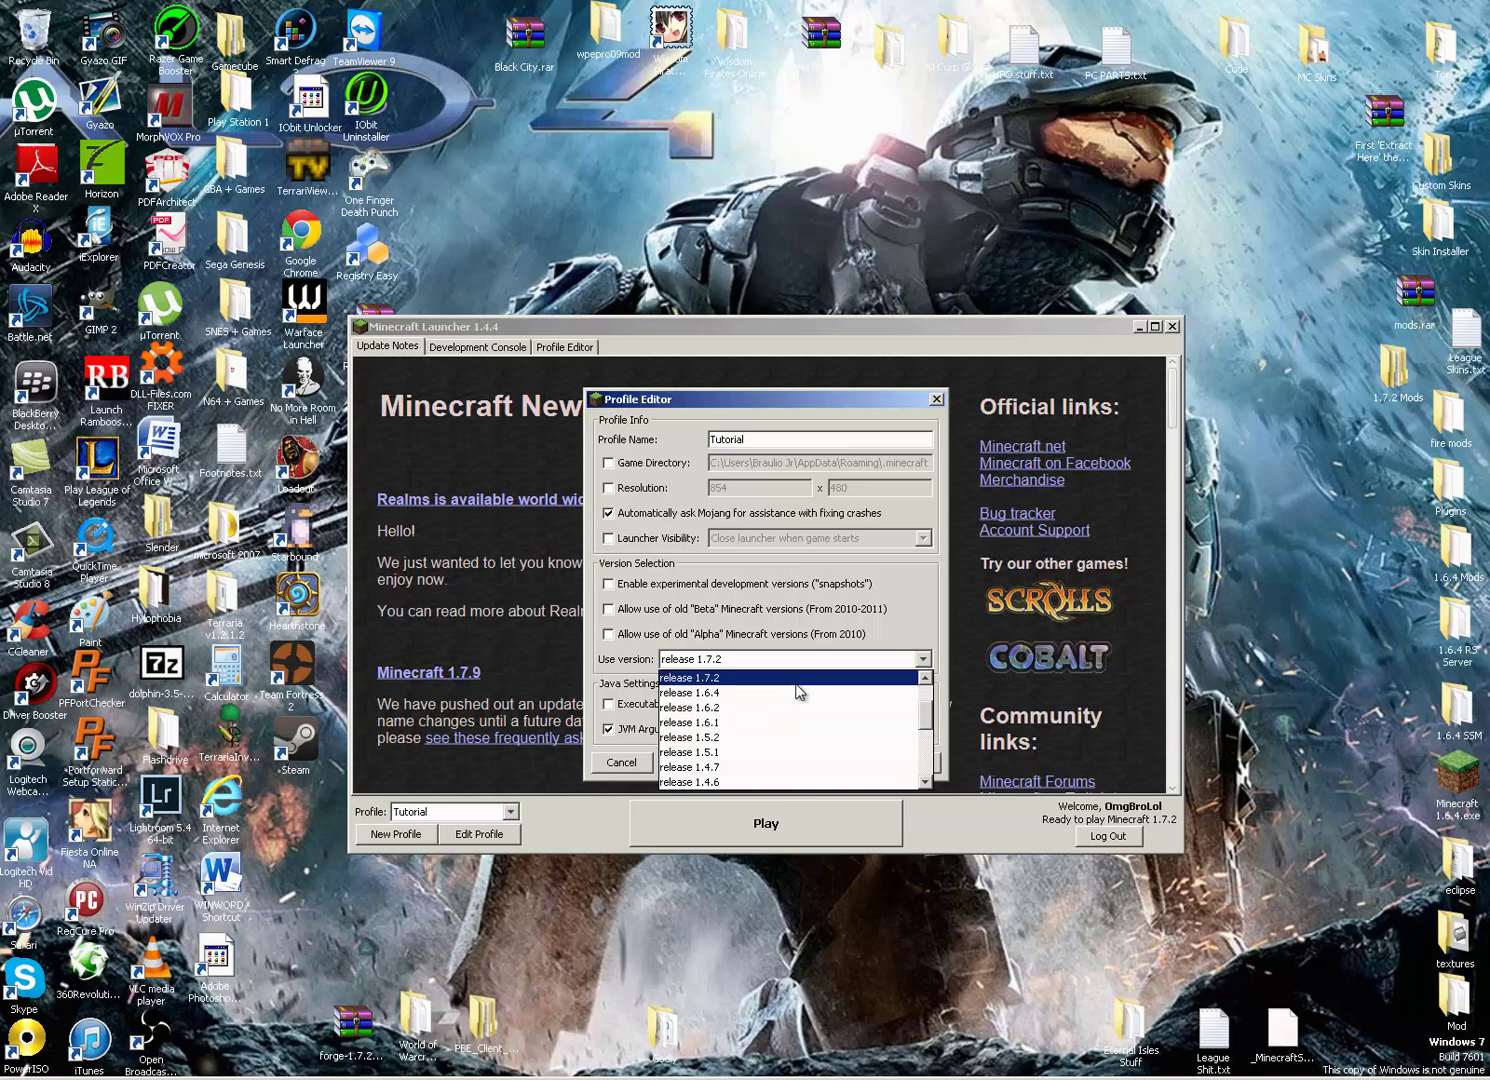
{"action": "left_click", "coordinate": [698, 680]}
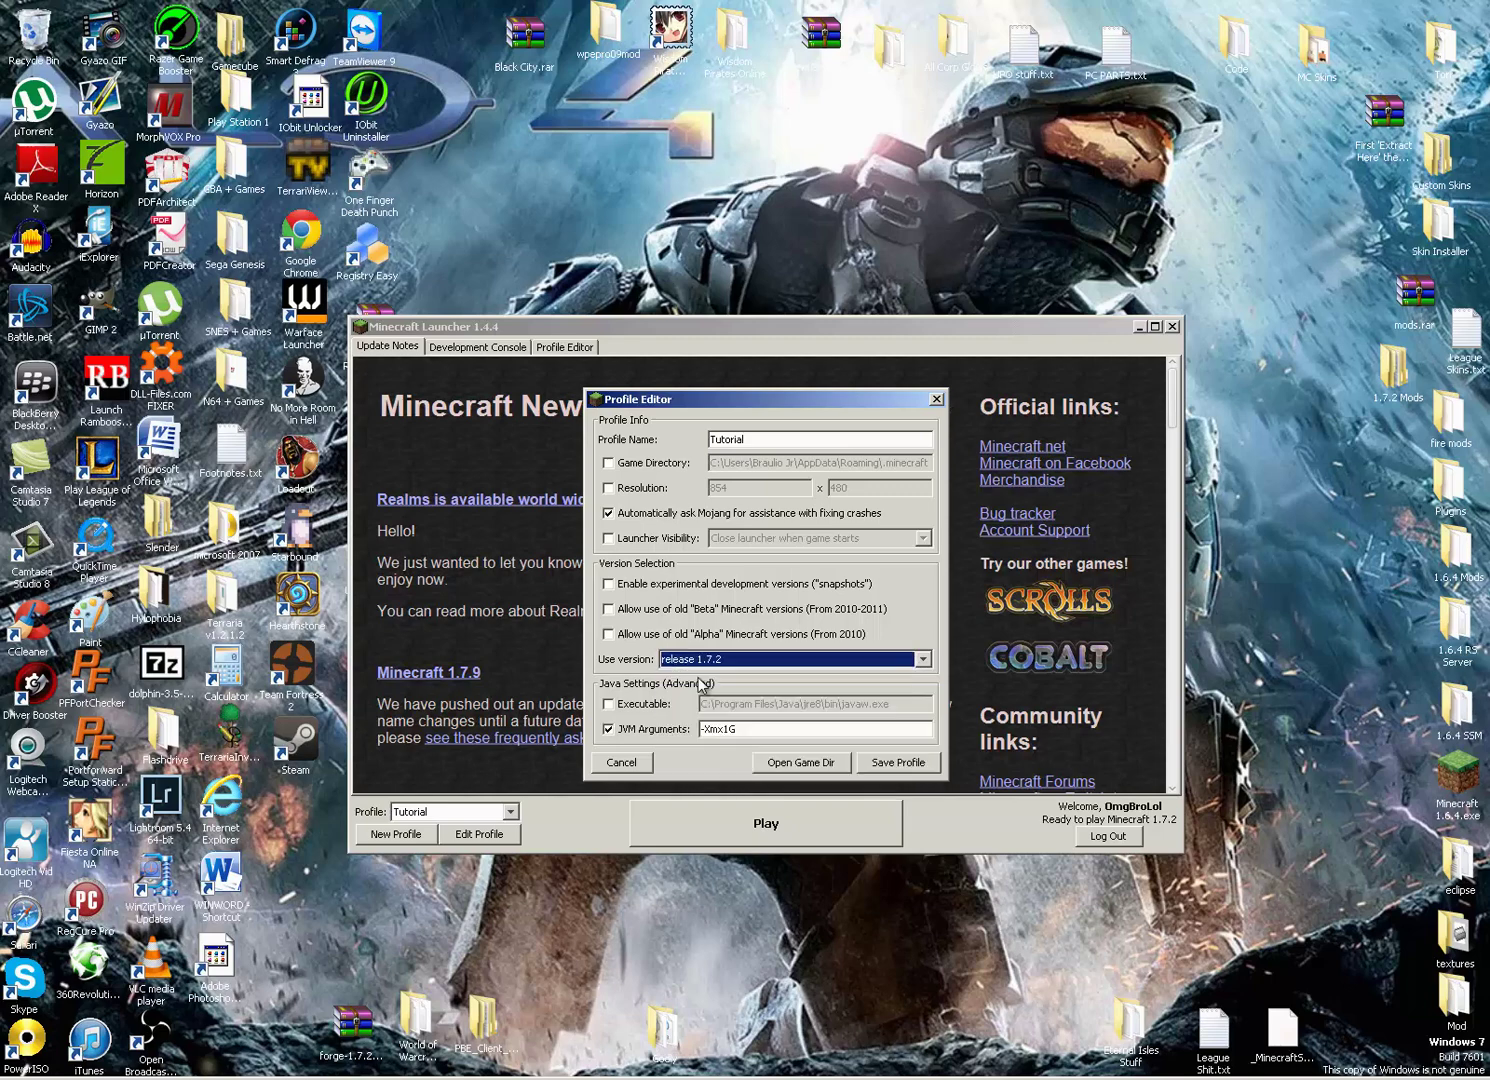
{"action": "left_click", "coordinate": [889, 765]}
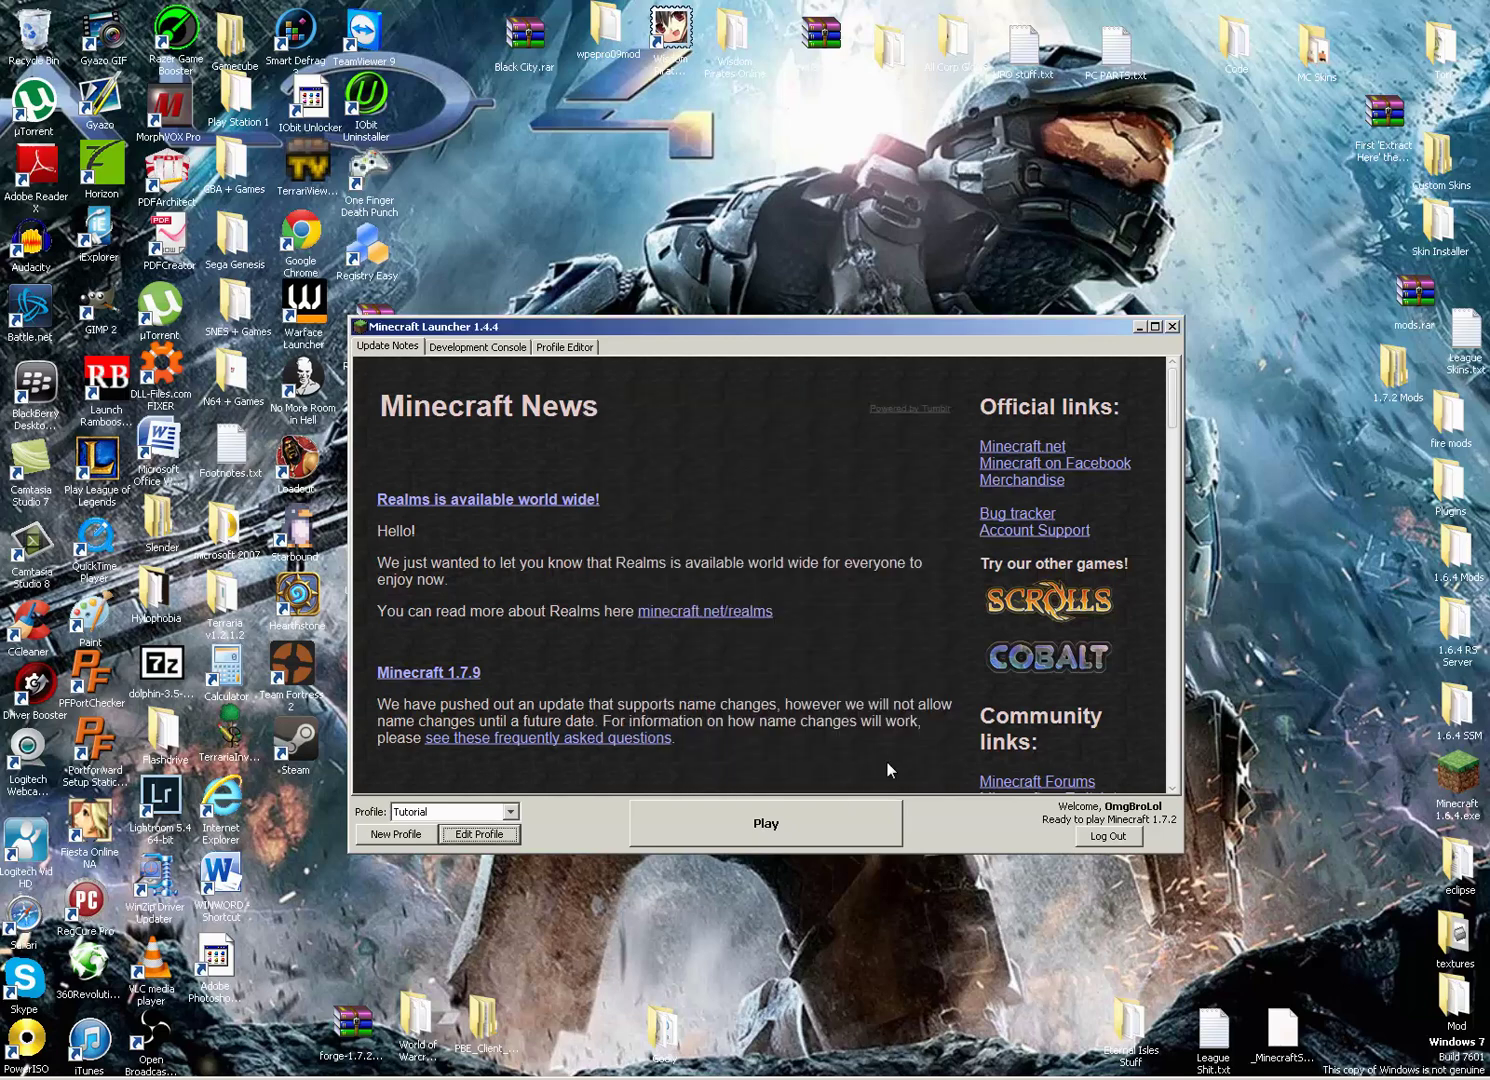
- Launch Minecraft with the Tutorial profile and close the game at its title screen
{"action": "left_click", "coordinate": [829, 828]}
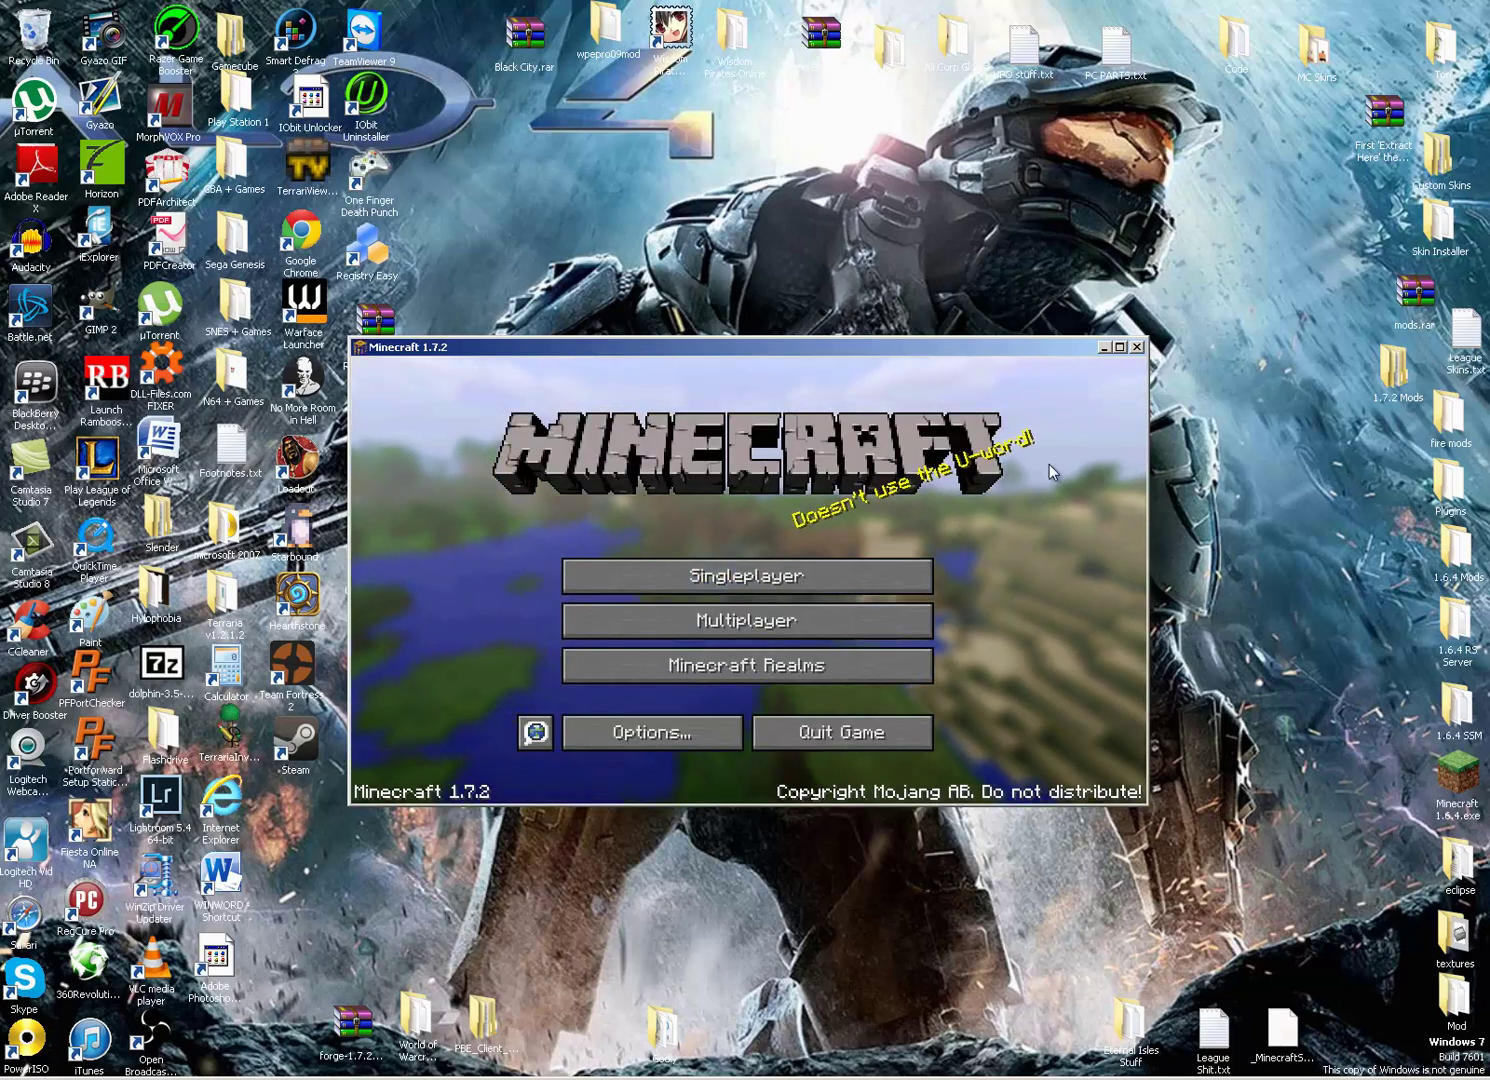
{"action": "left_click", "coordinate": [1138, 349]}
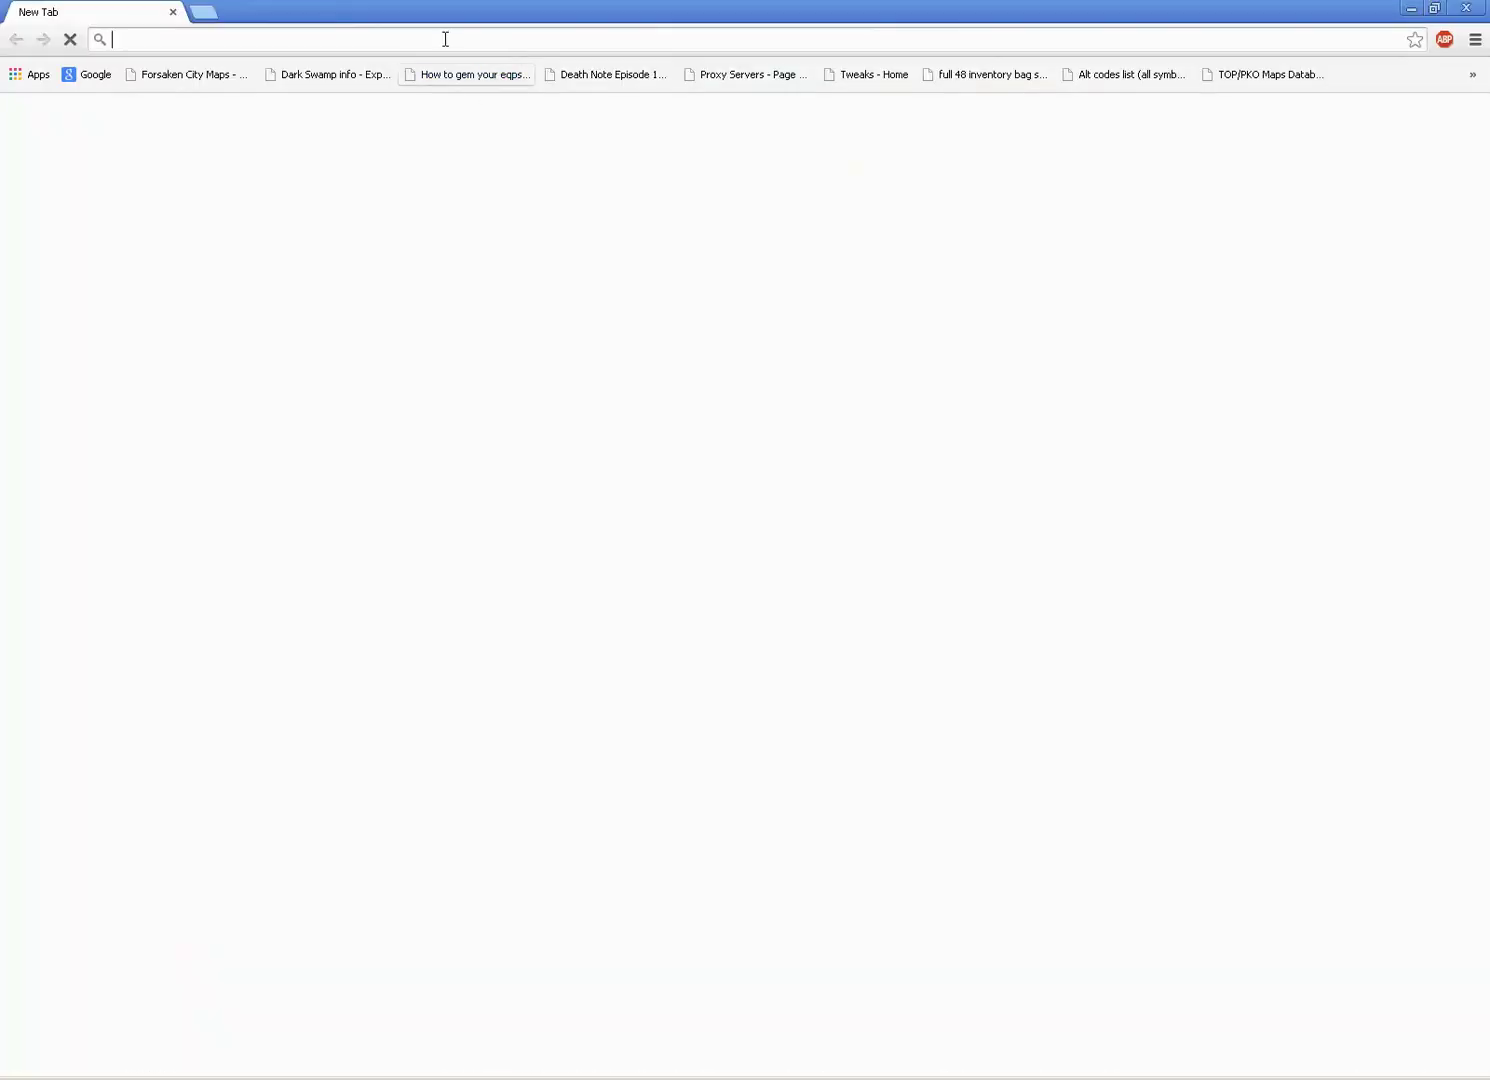
- In Chrome, search the web for minecraft forge and open the Minecraft Forge Downloads page
{"action": "type", "text": "minecr"}
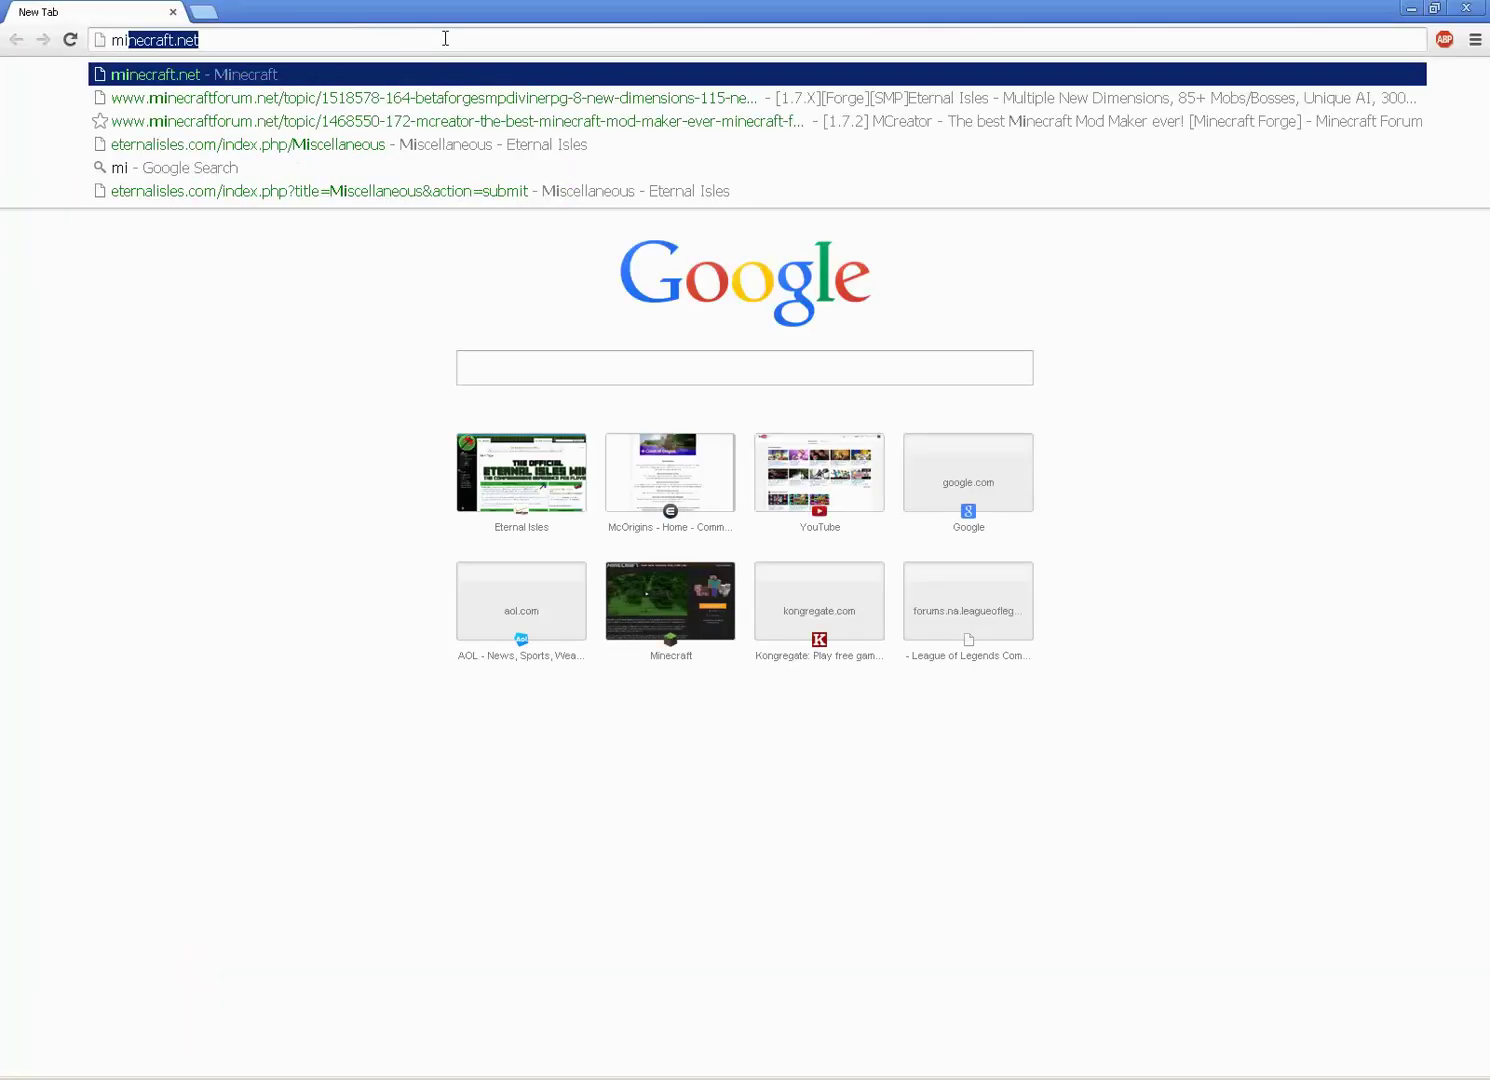
{"action": "type", "text": "aft forge"}
{"action": "key", "text": "Return"}
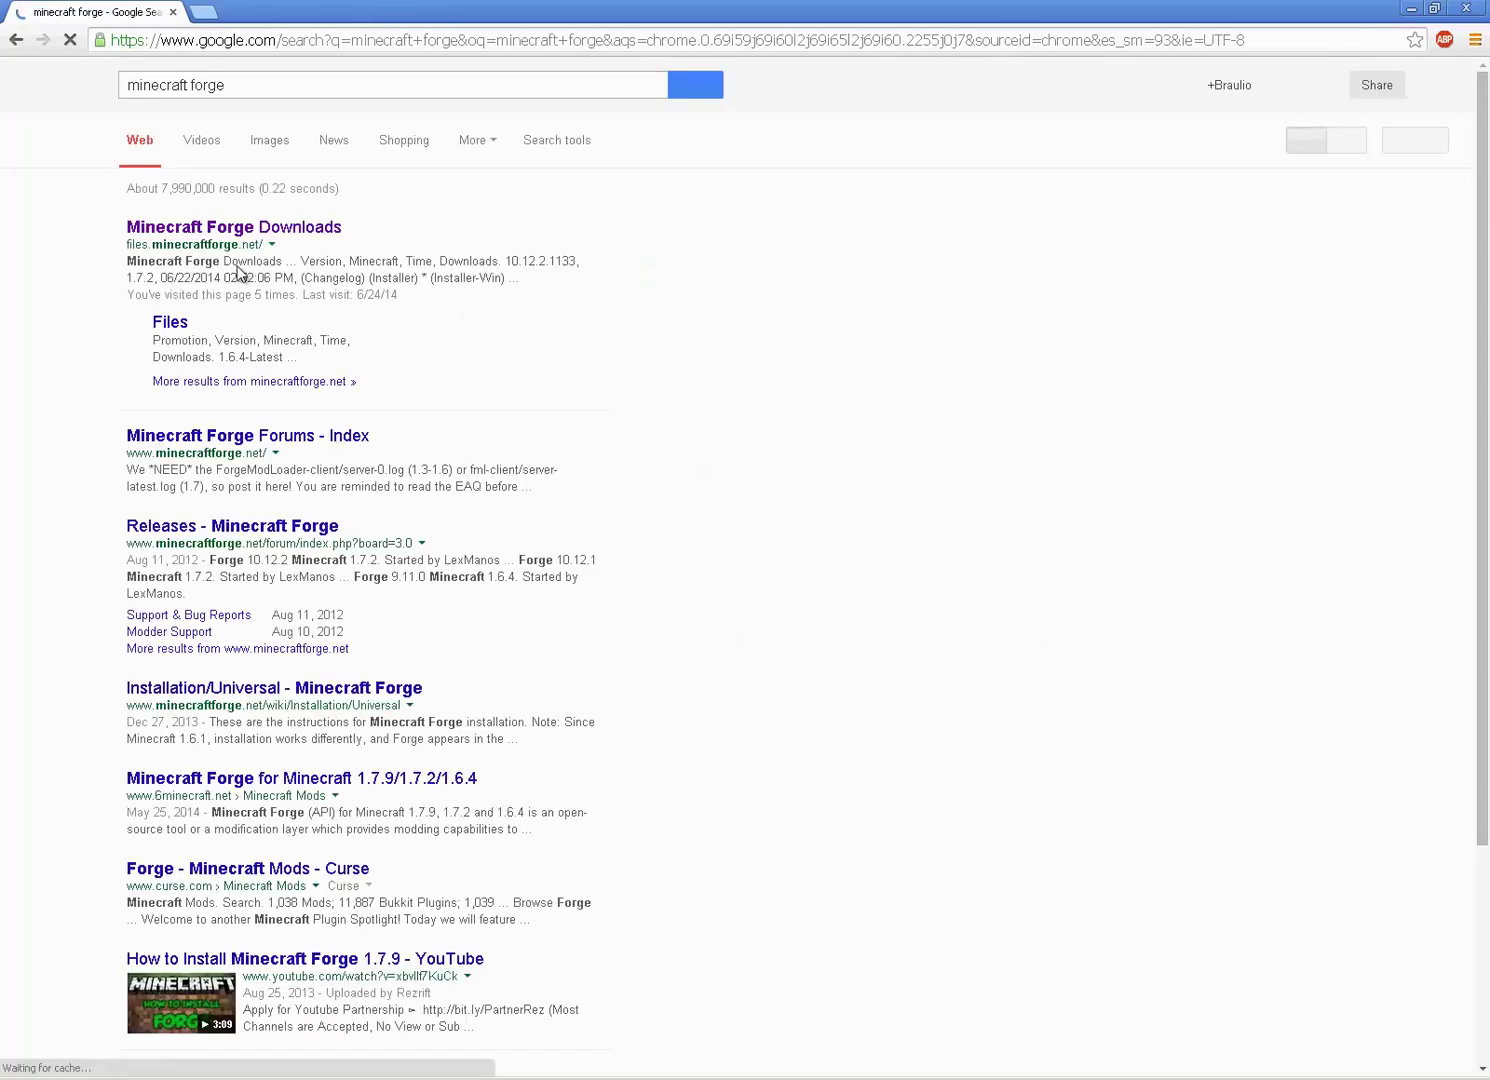
{"action": "left_click", "coordinate": [236, 228]}
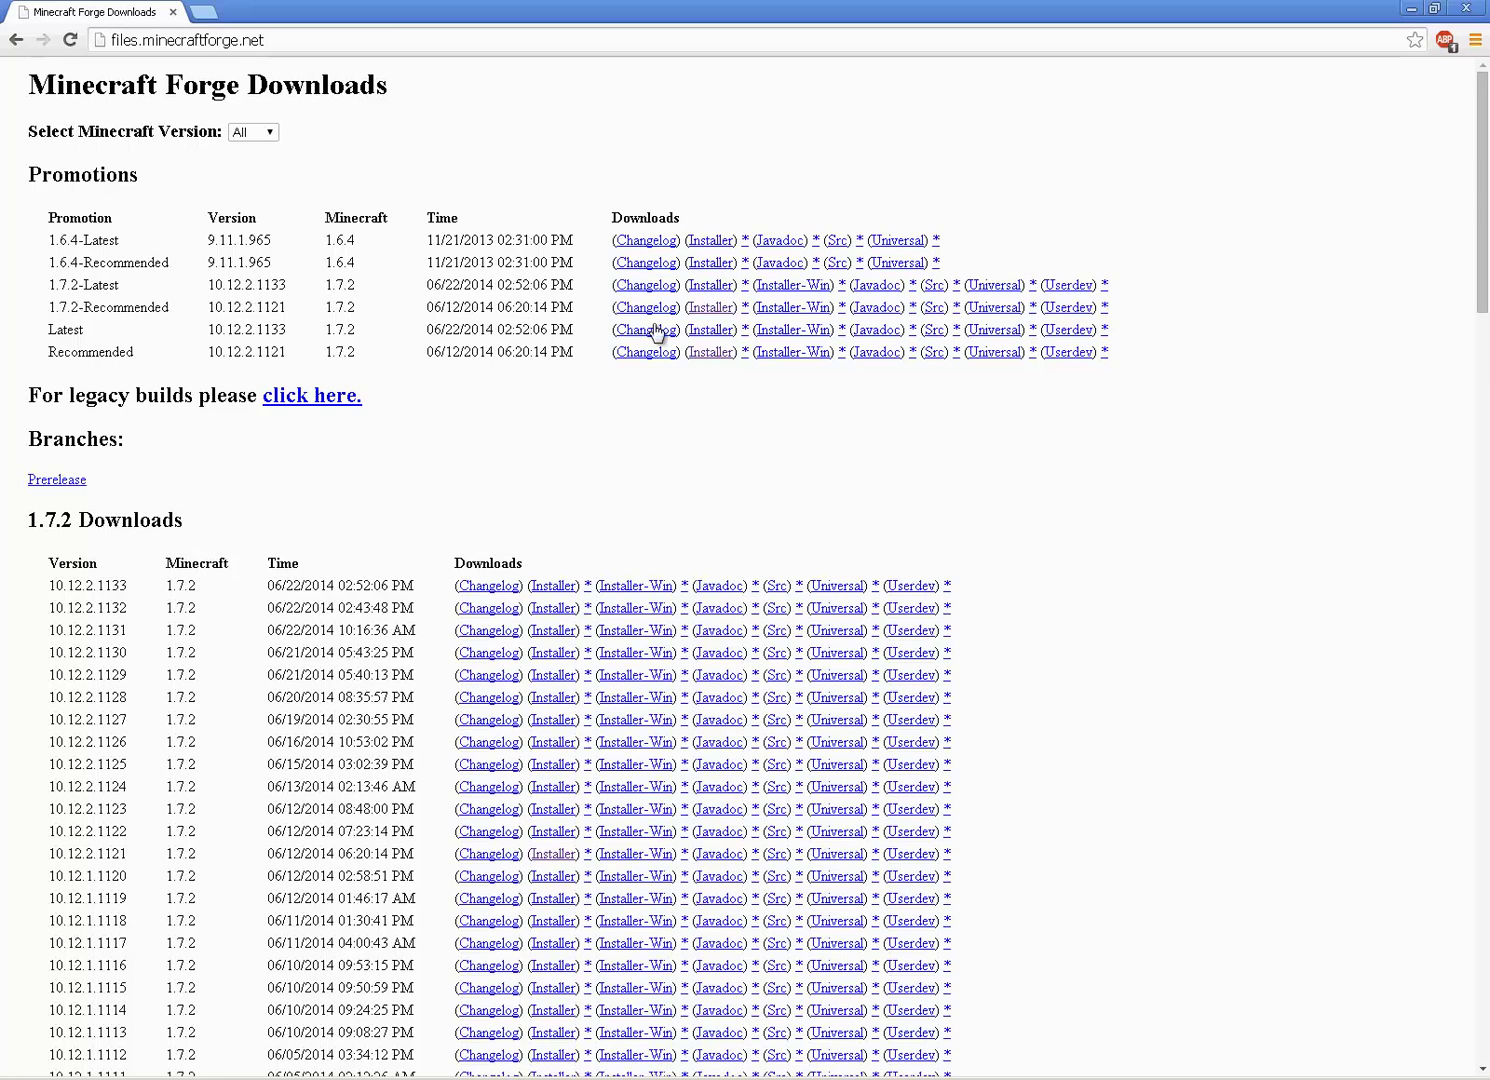
- Download the 1.7.2-Recommended Forge installer and move the file from the Downloads folder to the desktop
{"action": "left_click", "coordinate": [709, 311]}
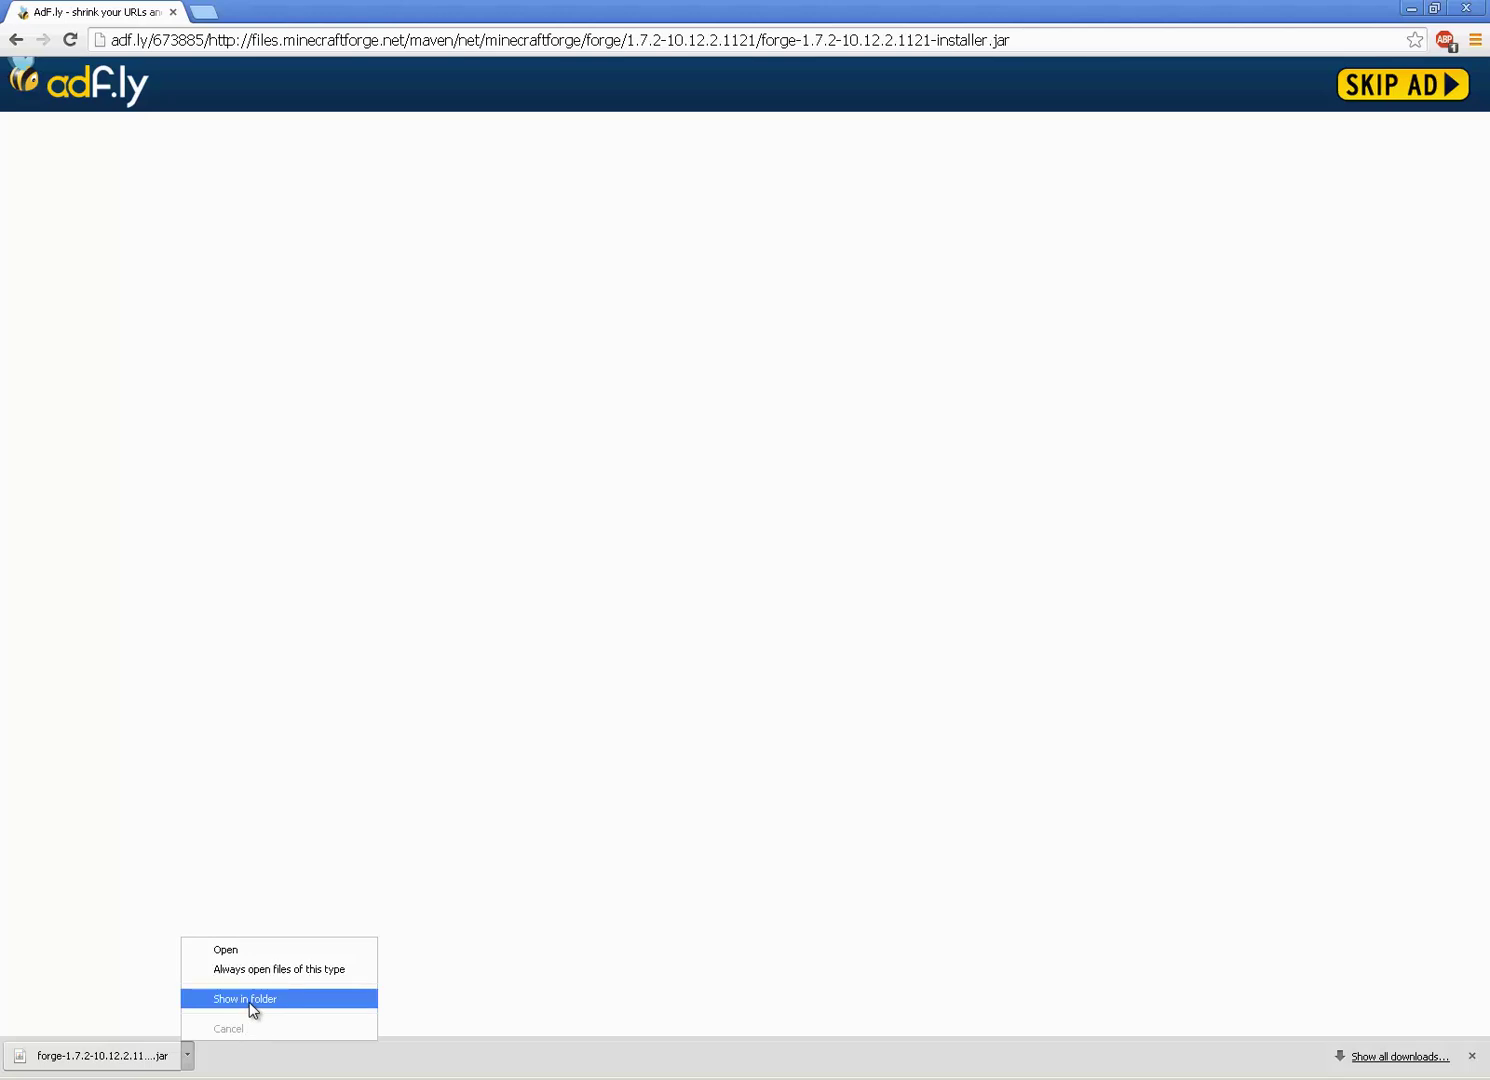
{"action": "left_click", "coordinate": [249, 1002]}
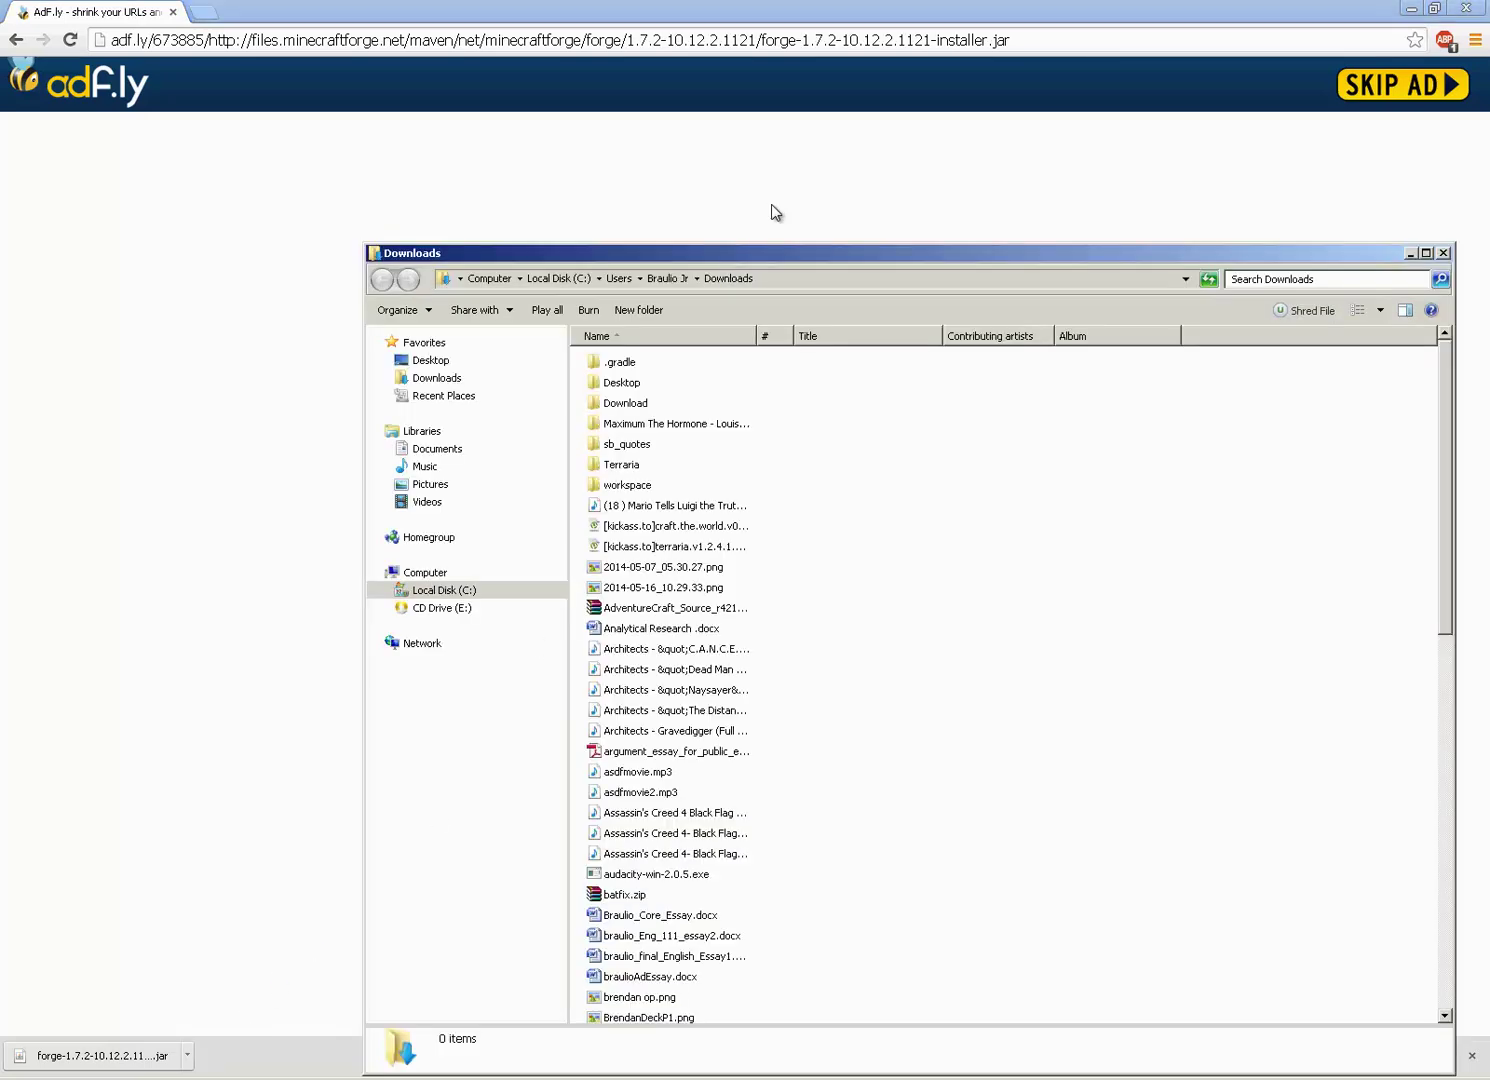
{"action": "left_click", "coordinate": [1408, 12]}
{"action": "left_click_drag", "start_coordinate": [653, 1019], "coordinate": [1024, 202]}
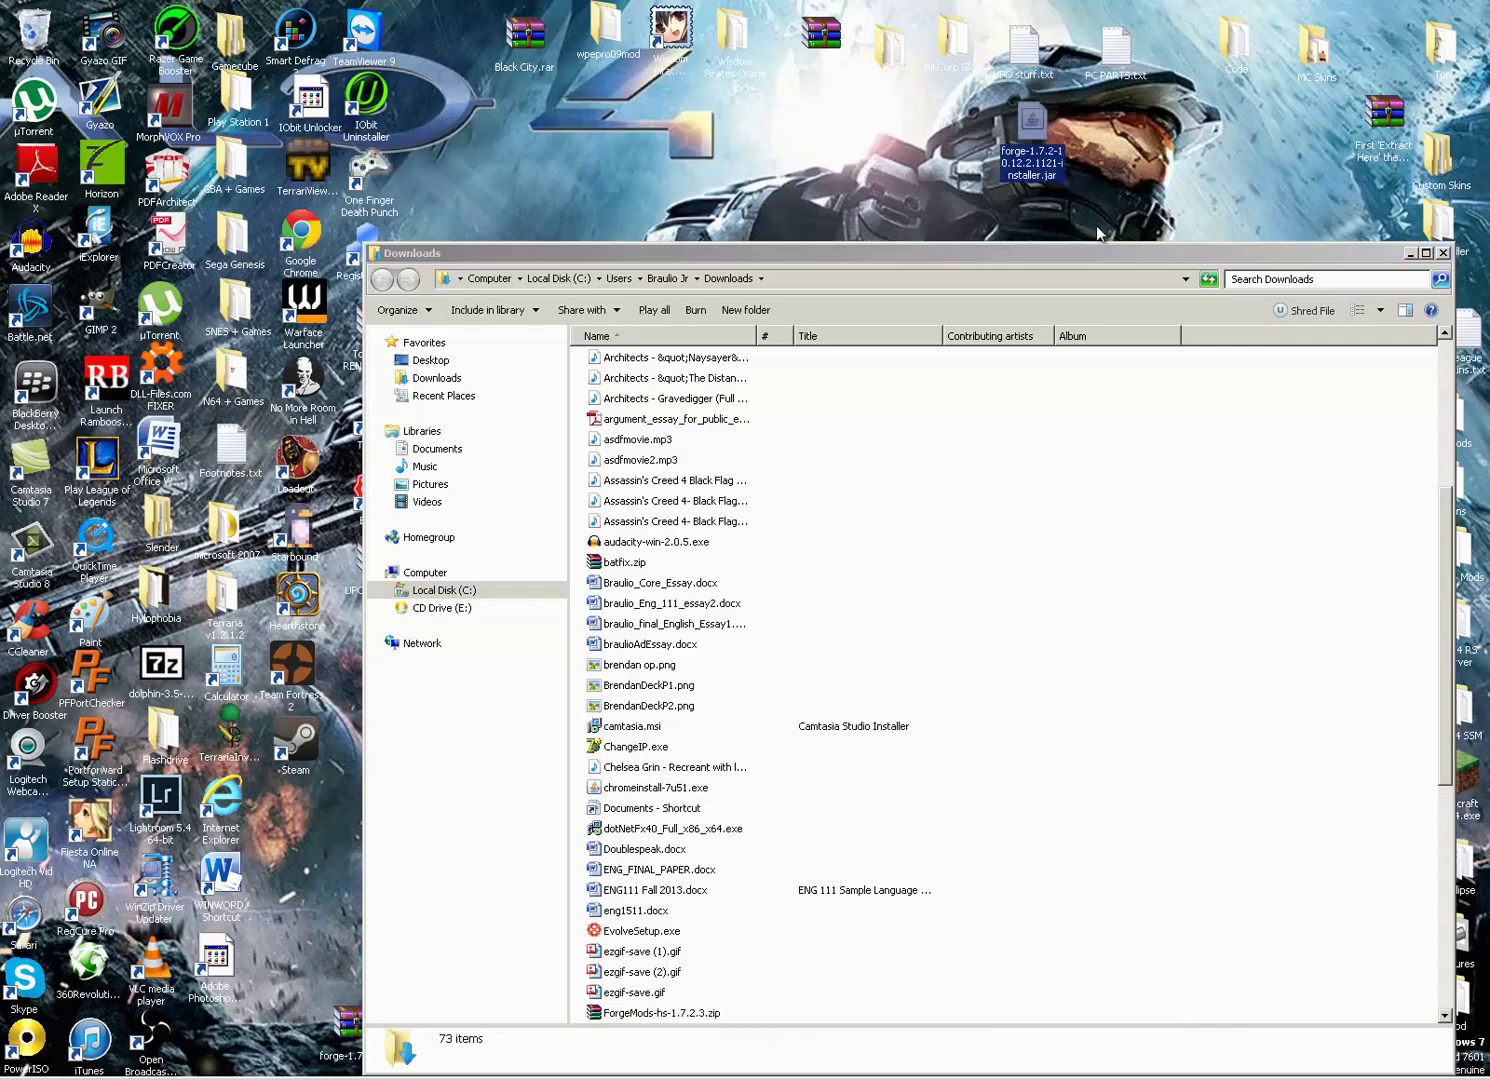
{"action": "left_click", "coordinate": [1373, 259]}
{"action": "left_click", "coordinate": [1442, 254]}
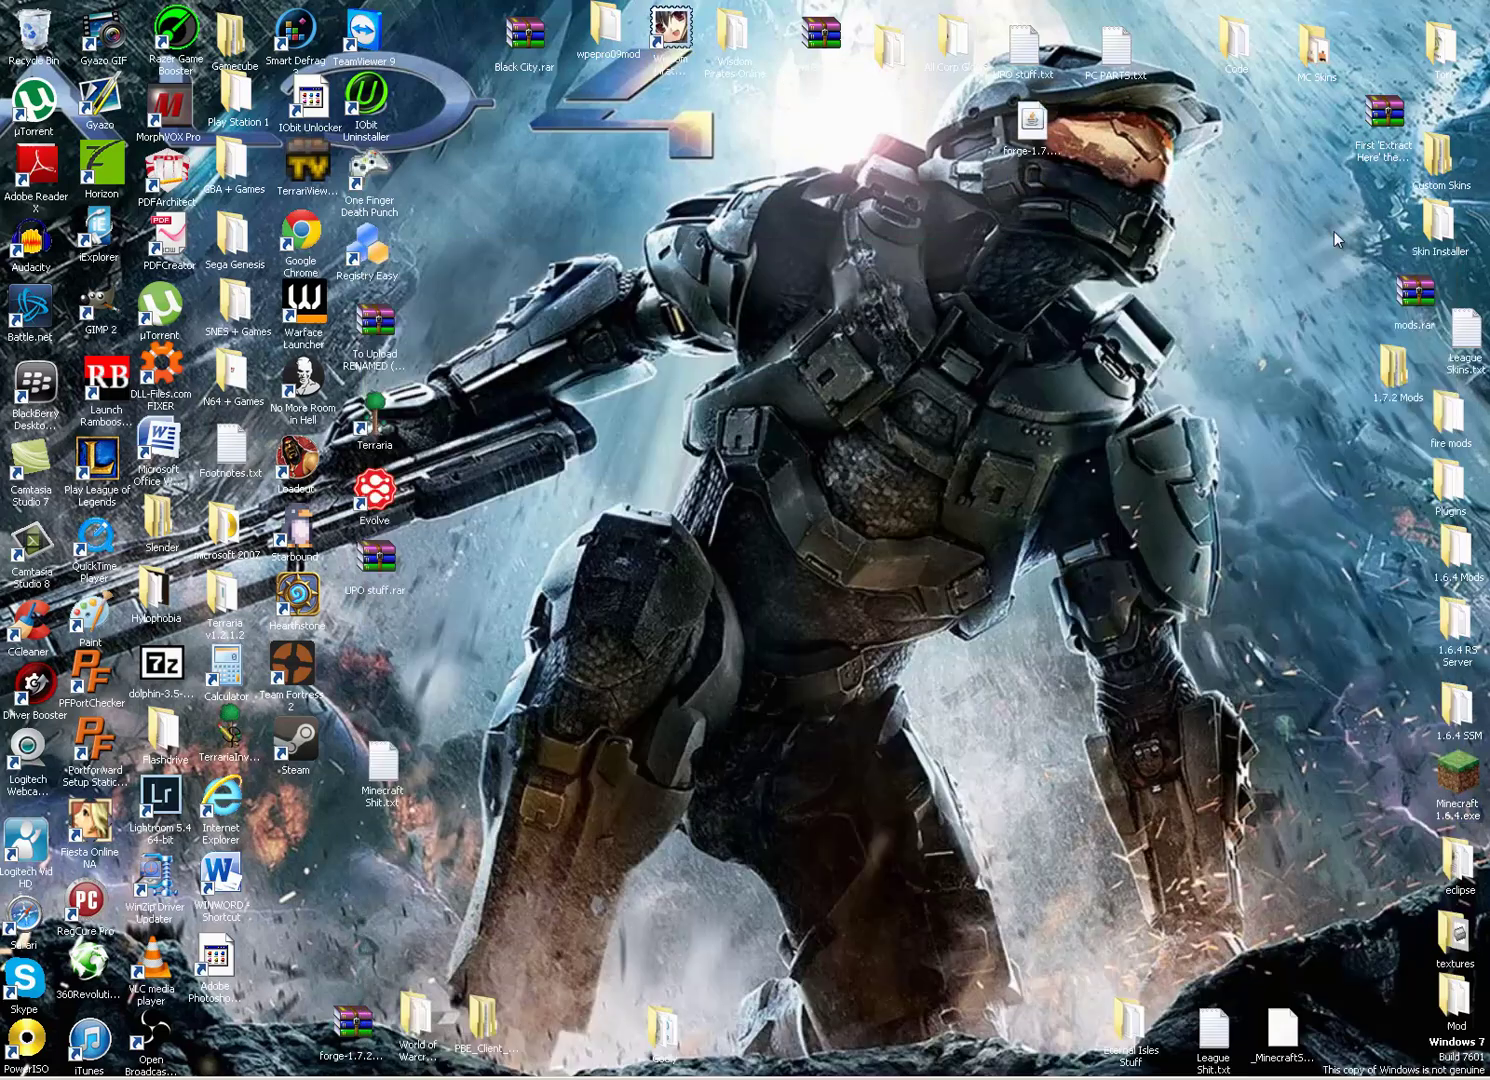
- Switch back to Chrome and load the copied address of the Eternal Isles mod topic on minecraftforum.net
{"action": "key", "text": "alt+Tab"}
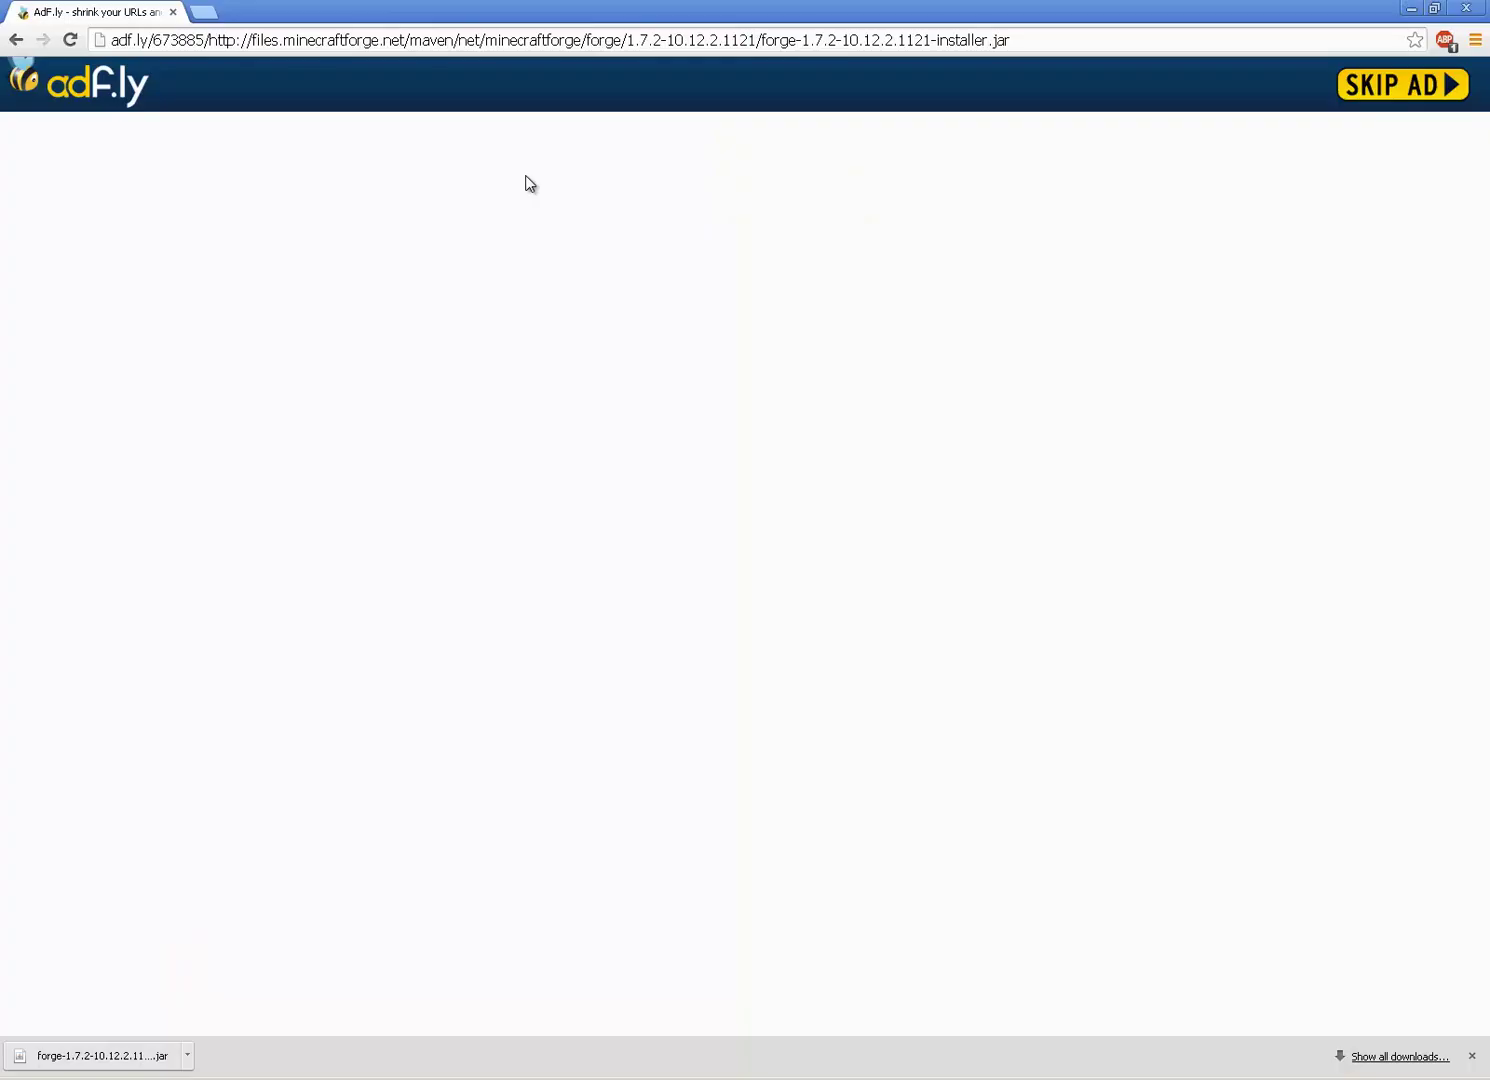
{"action": "left_click", "coordinate": [505, 45]}
{"action": "right_click", "coordinate": [506, 46]}
{"action": "left_click", "coordinate": [564, 146]}
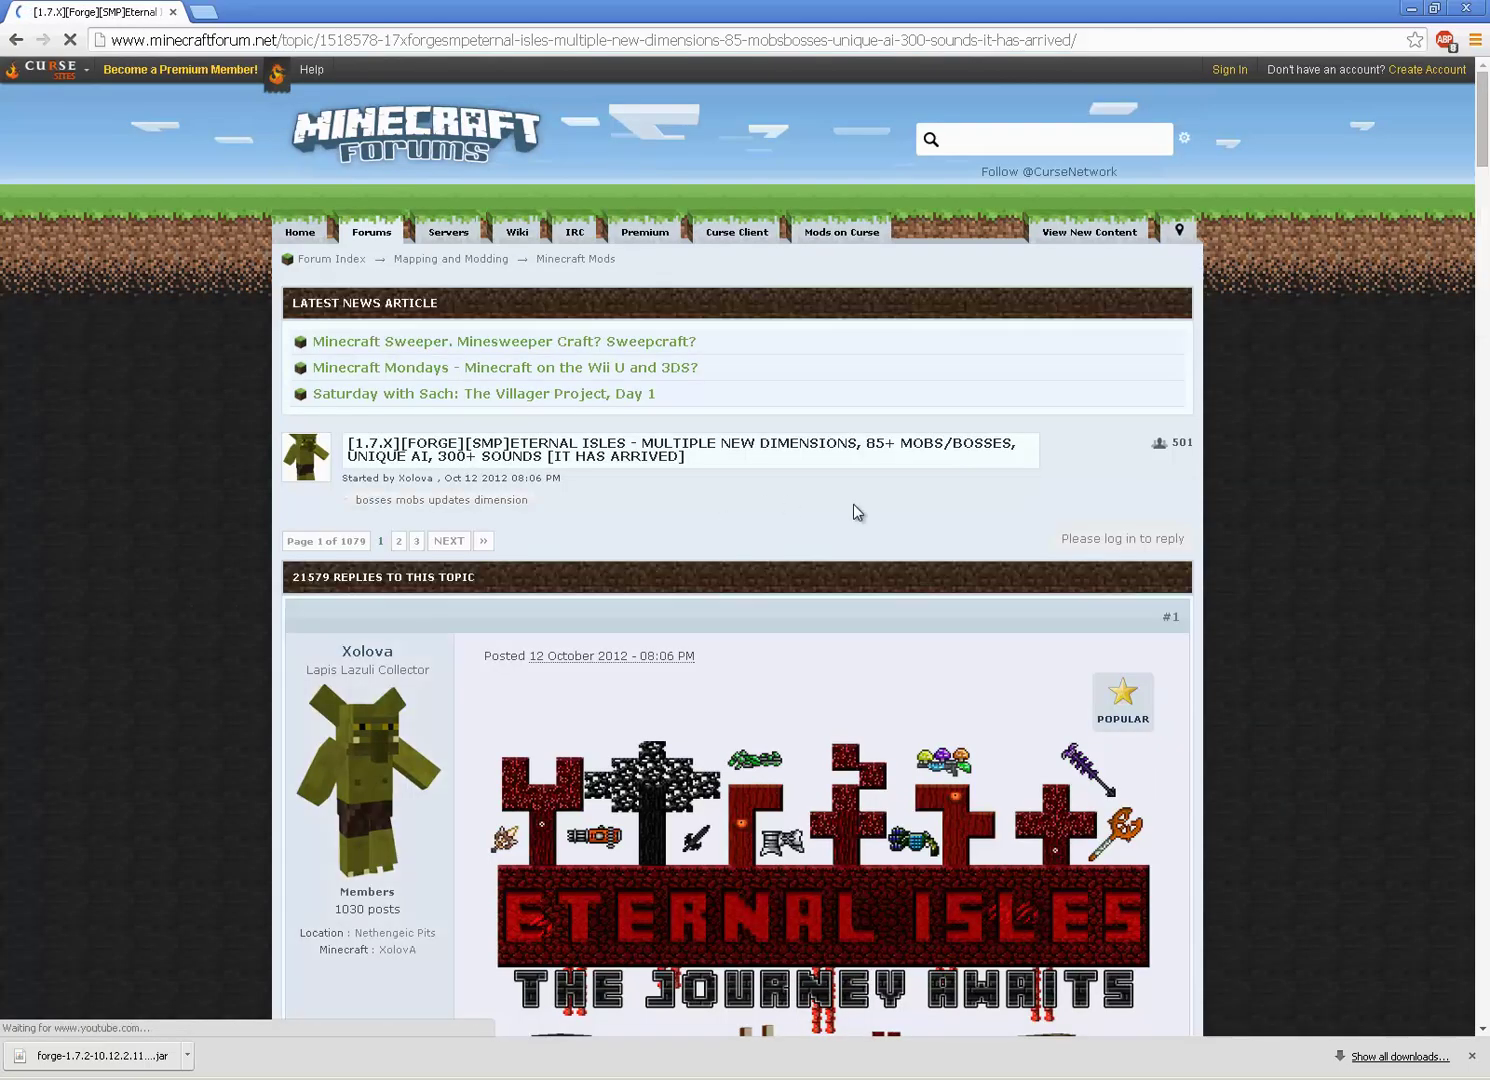
- Download eternisles-1.7.2 - 1.0.jar through Download Mirror 1 in the forum topic and keep the file
{"action": "scroll", "coordinate": [1284, 530], "scroll_direction": "down", "scroll_amount": 5}
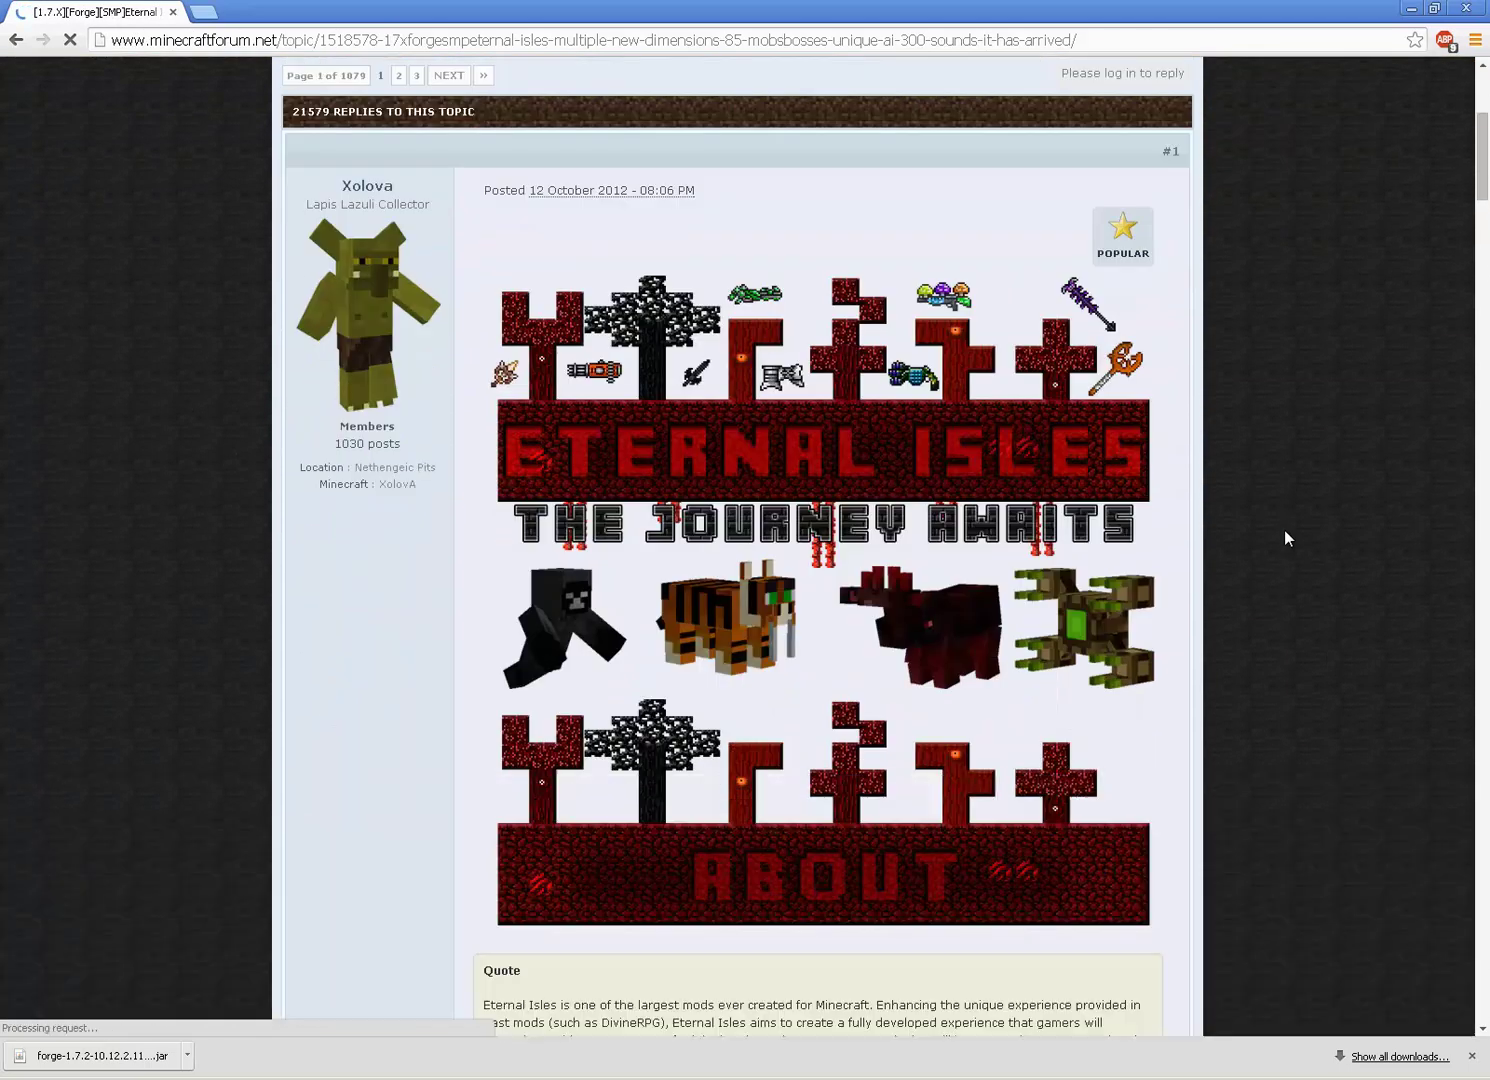
{"action": "scroll", "coordinate": [1285, 531], "scroll_direction": "down", "scroll_amount": 15}
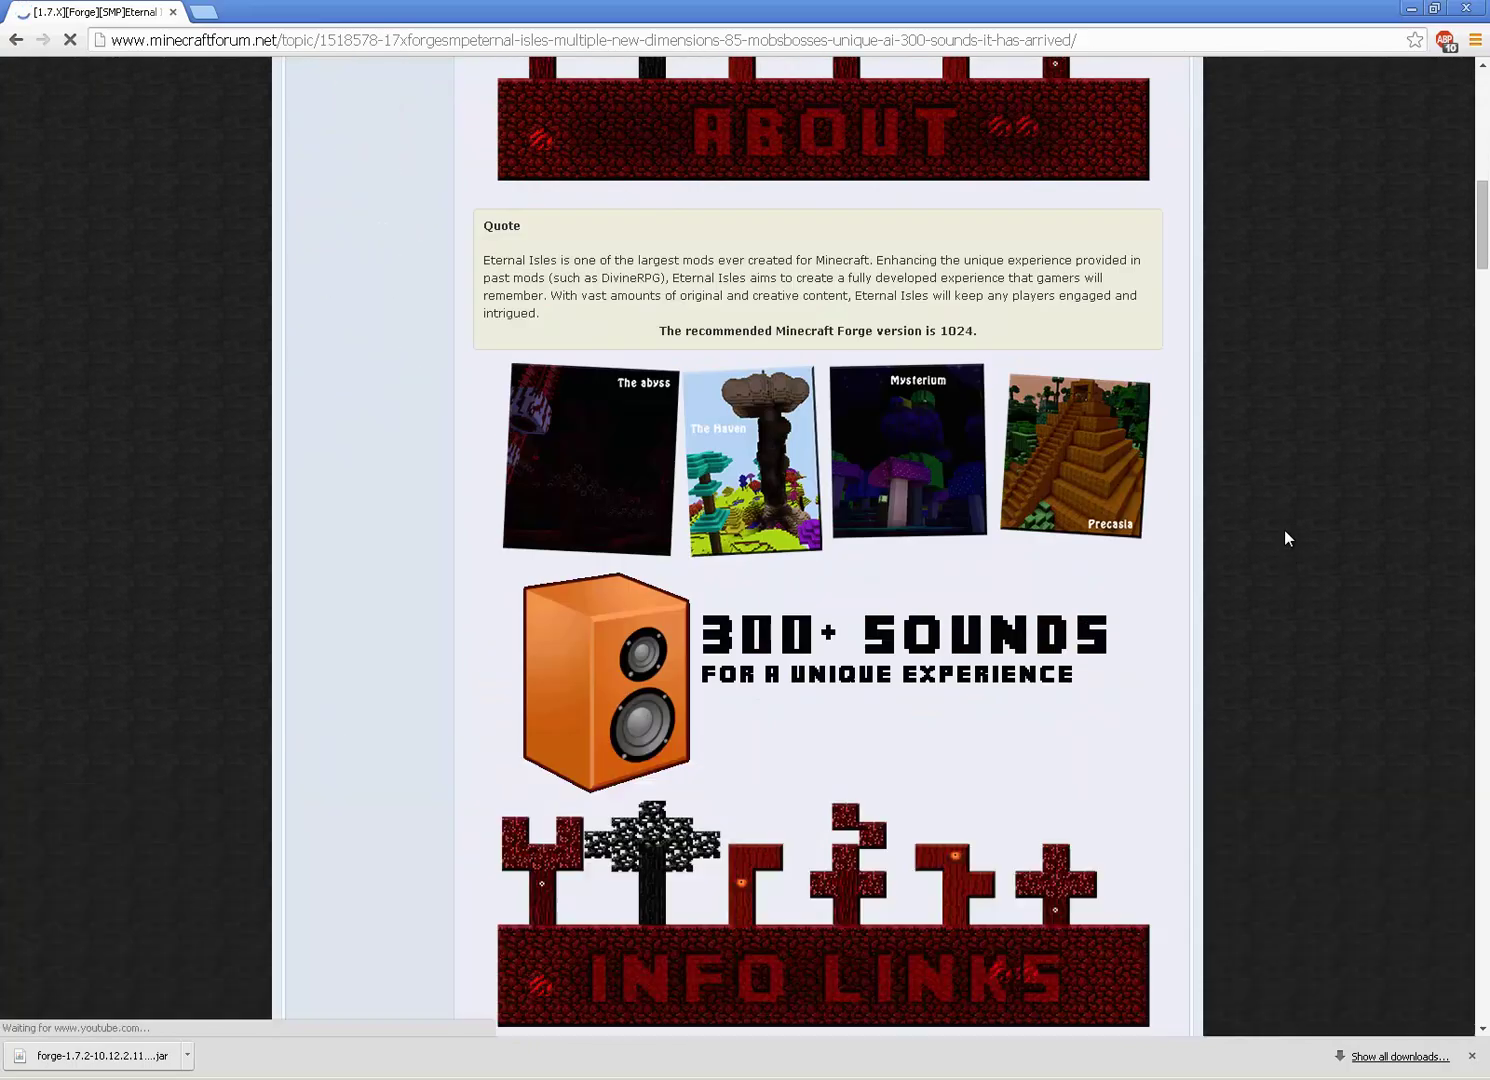
{"action": "scroll", "coordinate": [1286, 538], "scroll_direction": "down", "scroll_amount": 6}
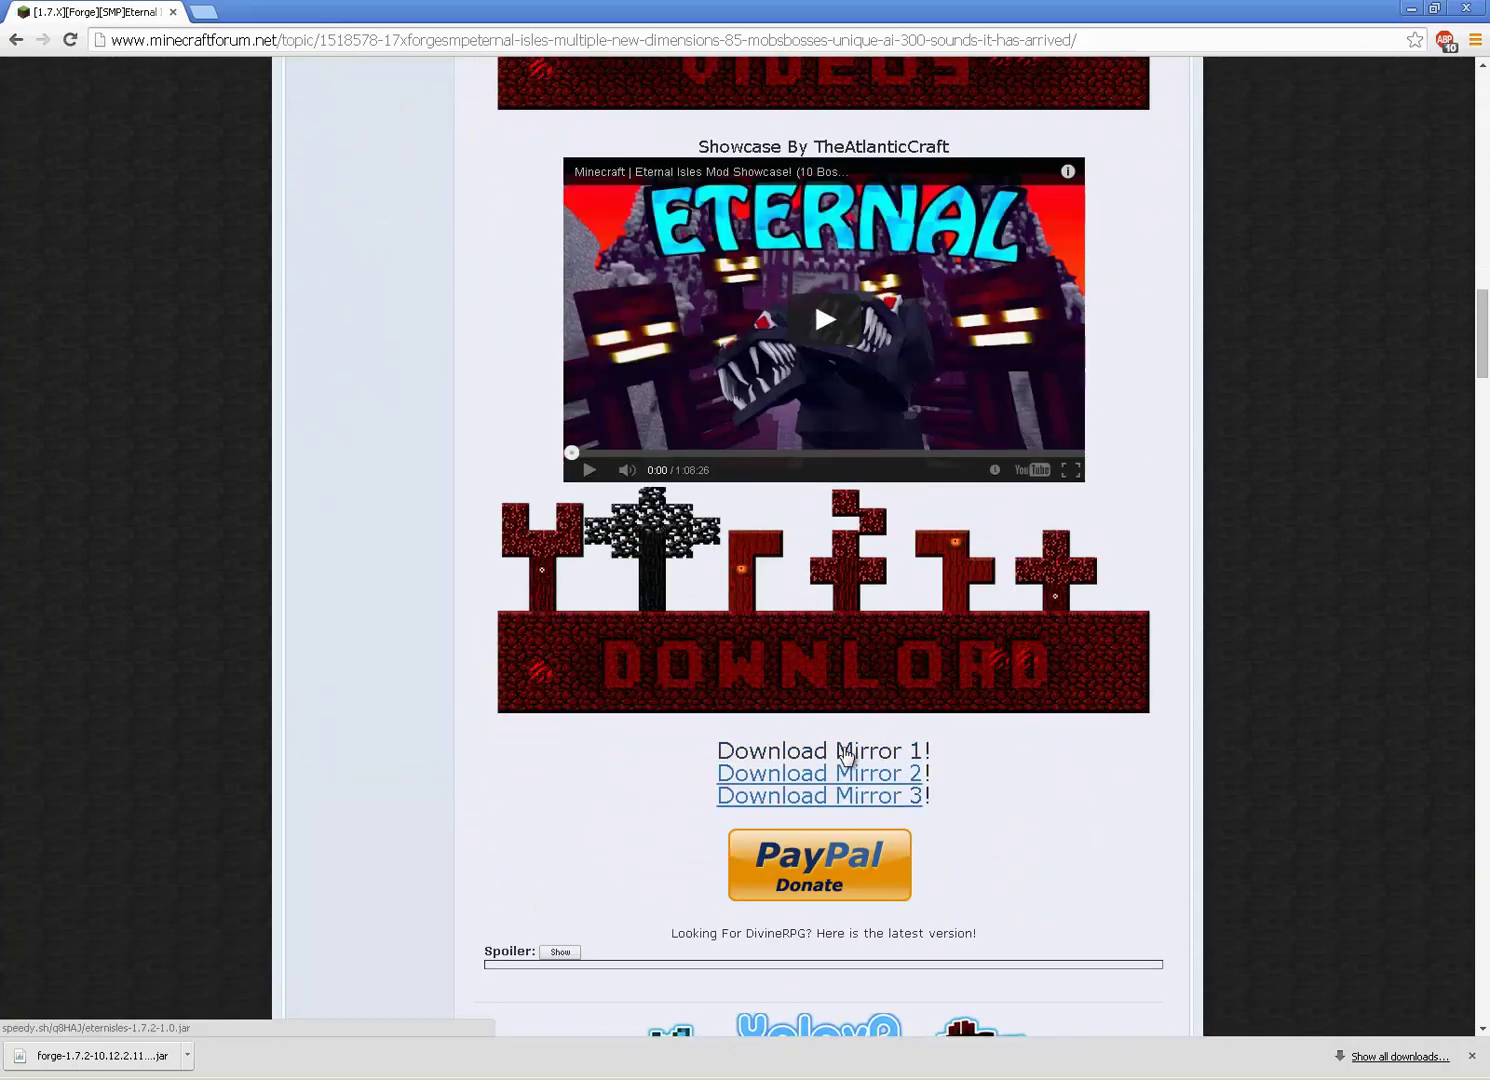
{"action": "left_click", "coordinate": [846, 752]}
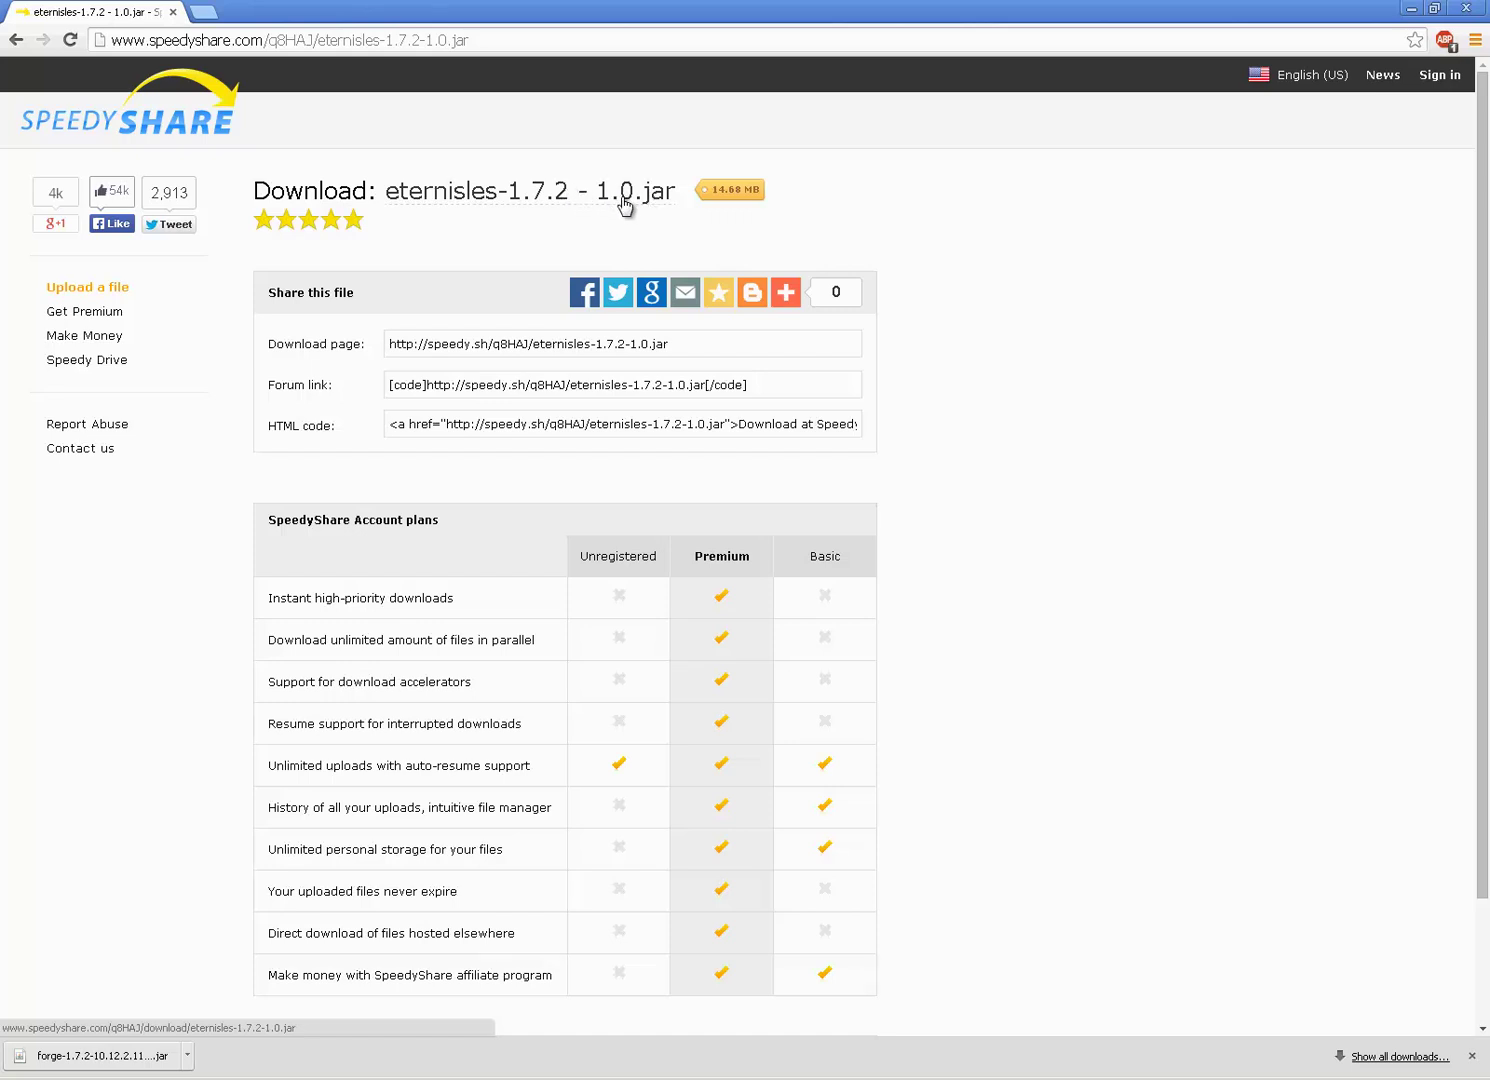
{"action": "left_click", "coordinate": [507, 207]}
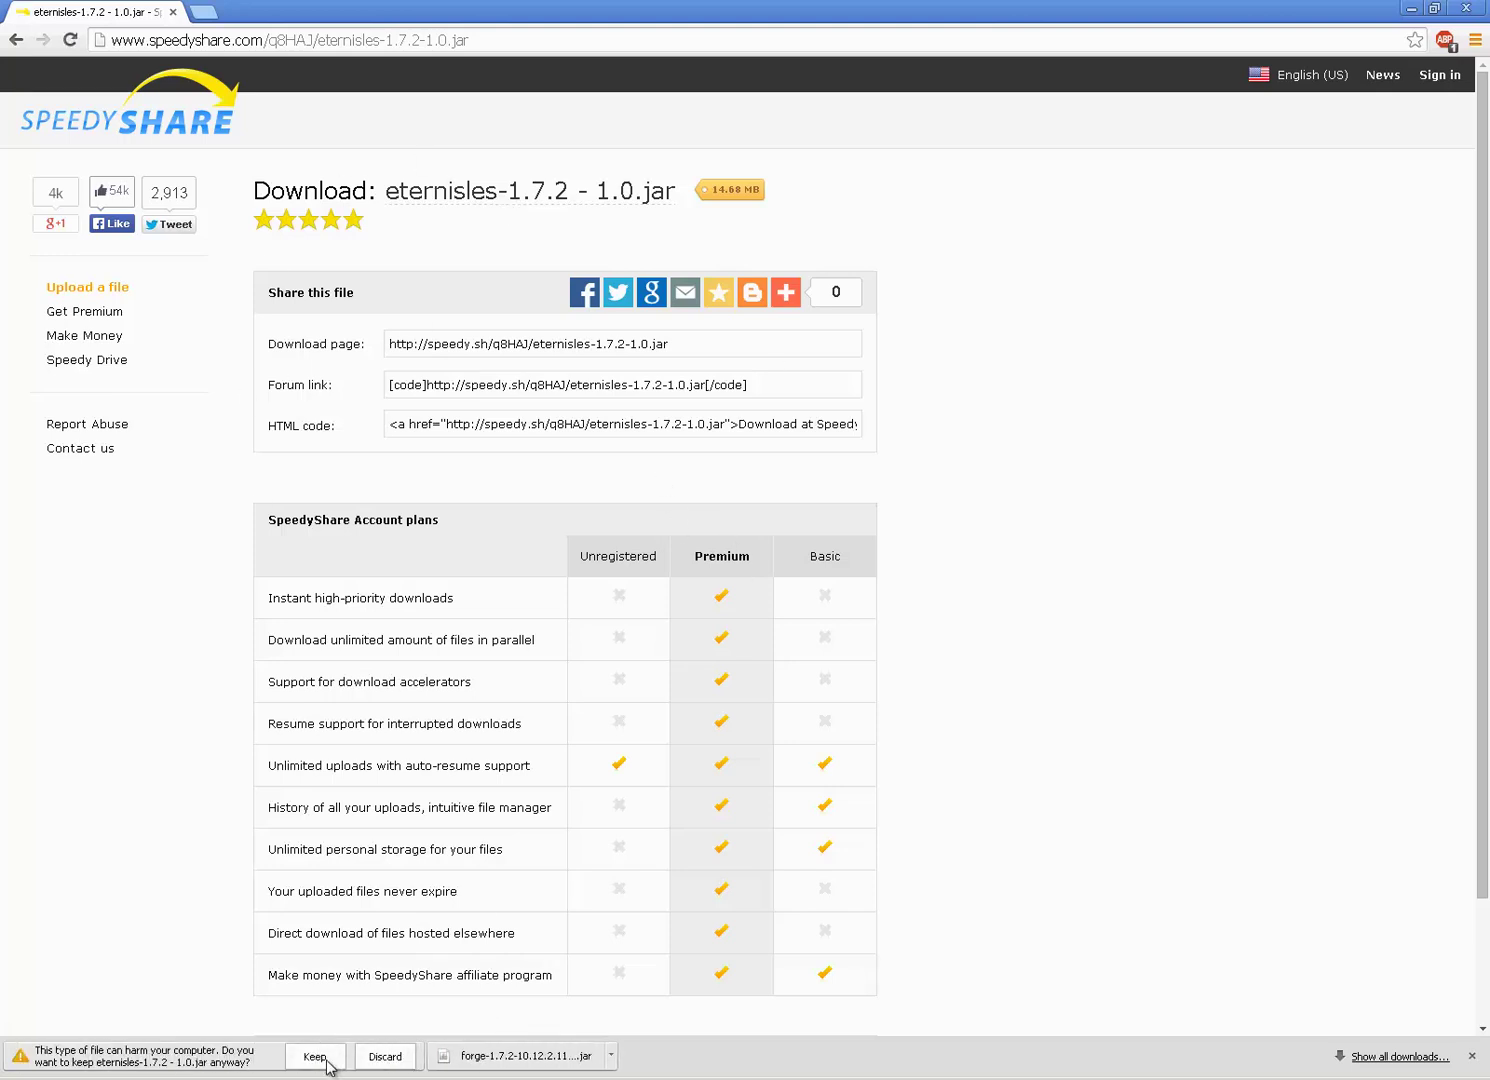
{"action": "left_click", "coordinate": [310, 1055]}
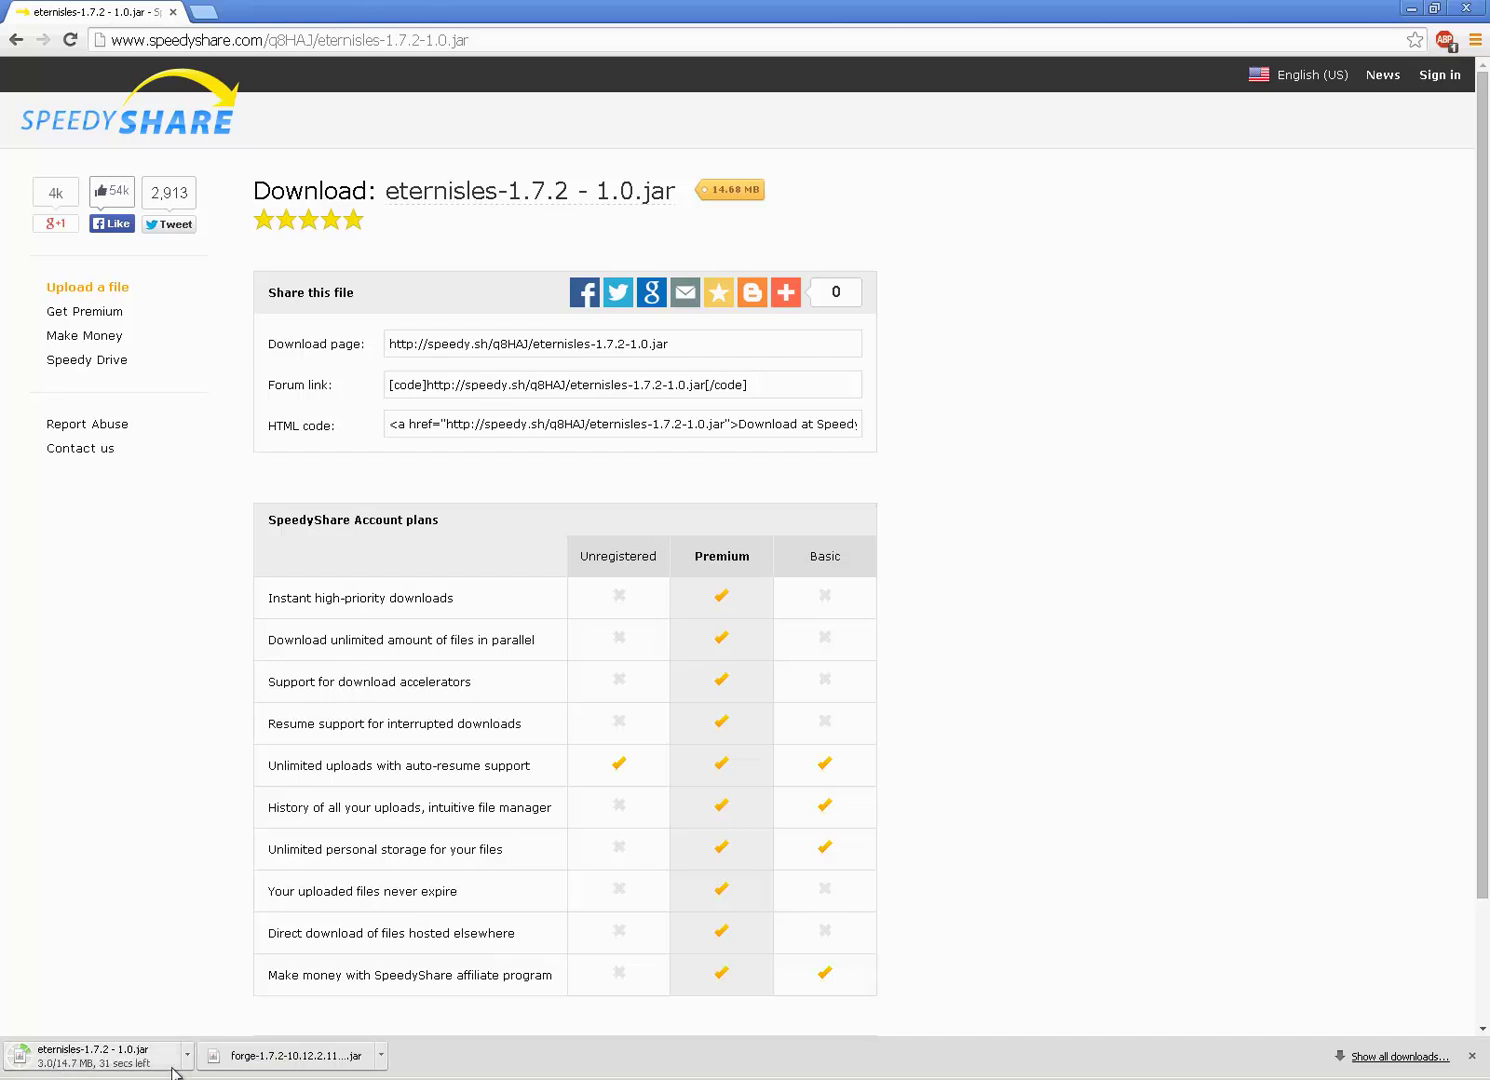
- Restore the browser to a smaller window, move it aside and try to open the Forge installer from its downloads
{"action": "left_click", "coordinate": [1432, 9]}
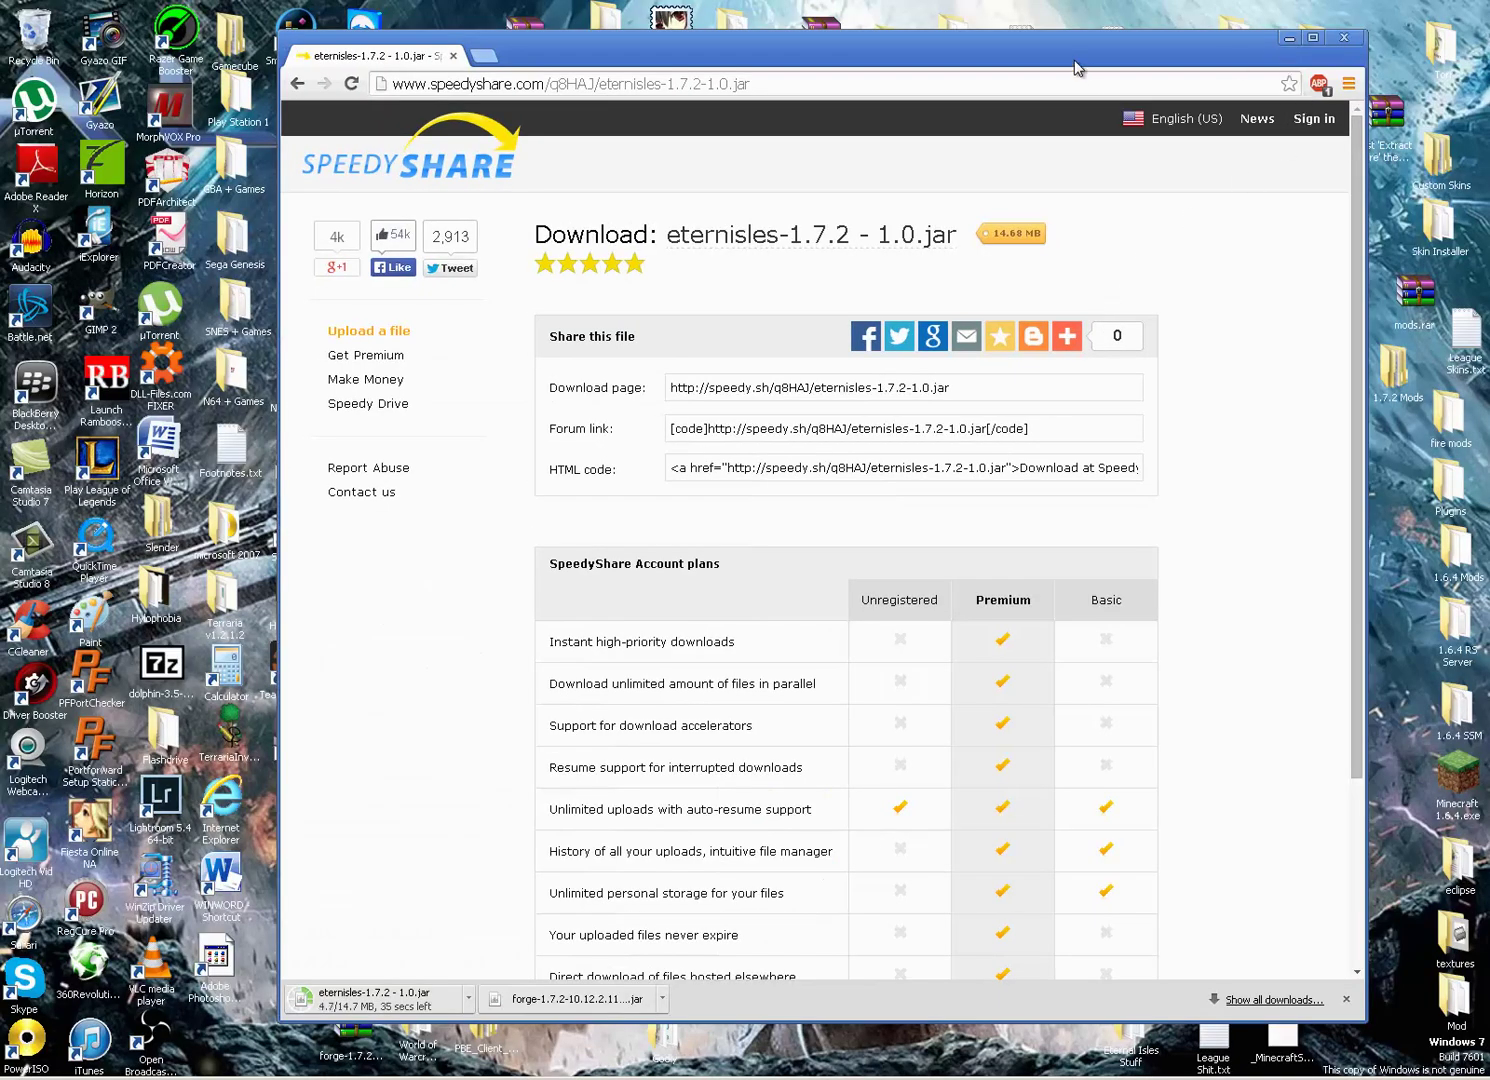
{"action": "left_click_drag", "start_coordinate": [1075, 67], "coordinate": [858, 119]}
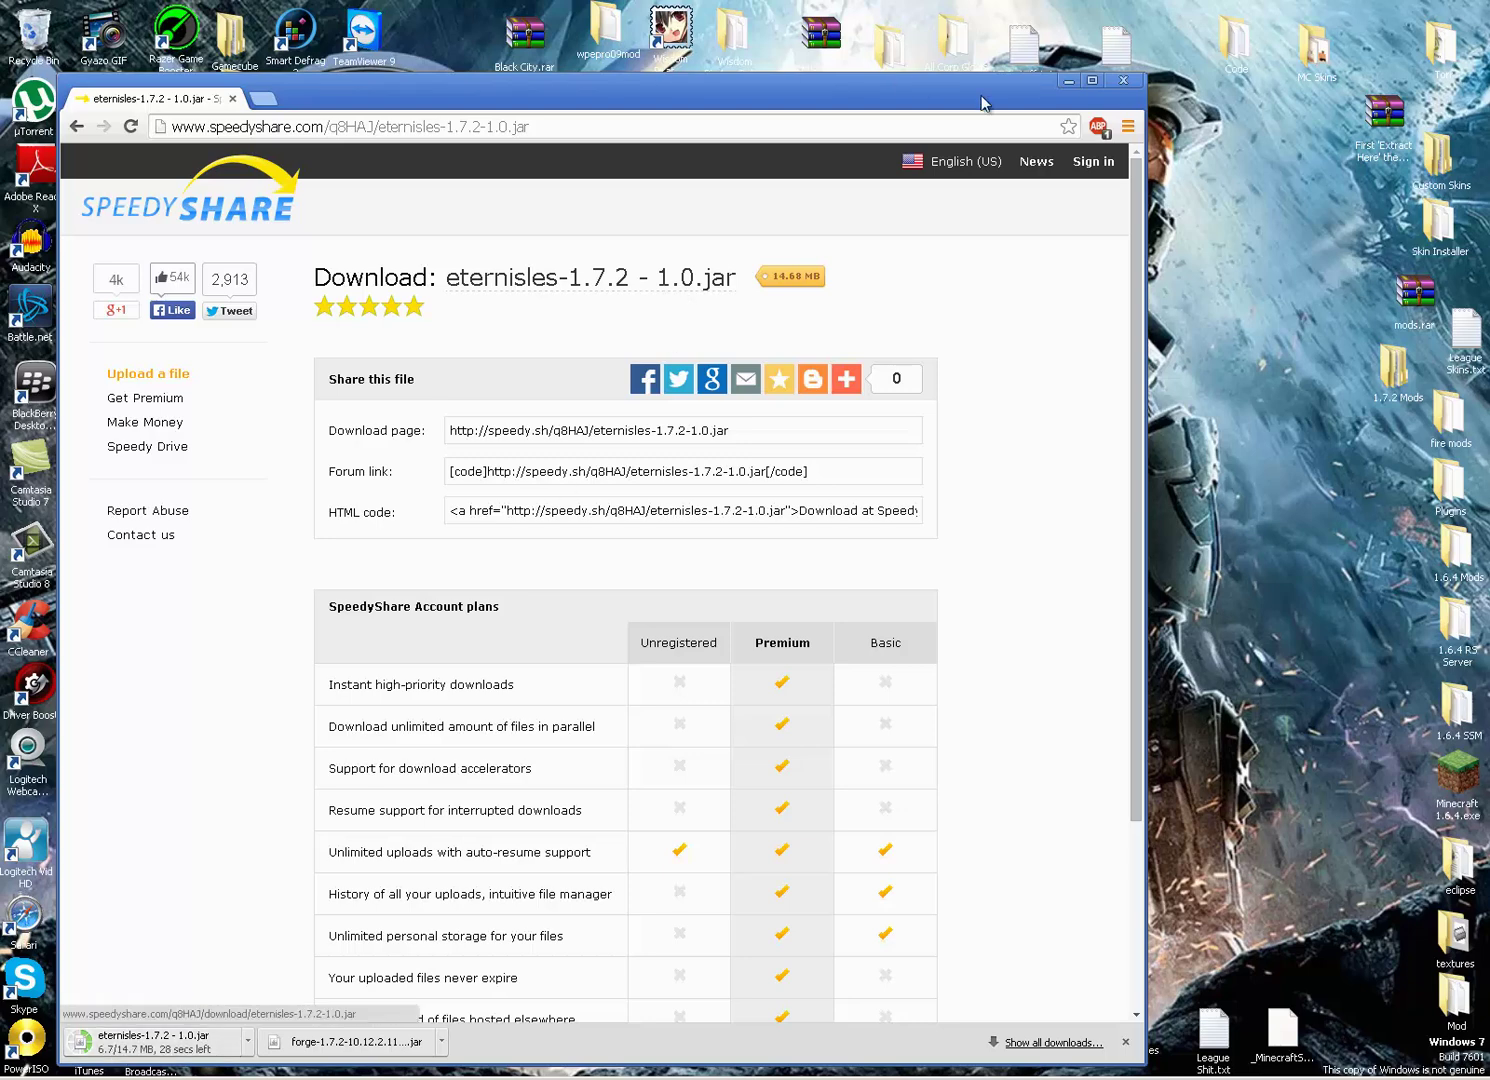
{"action": "left_click", "coordinate": [390, 1050]}
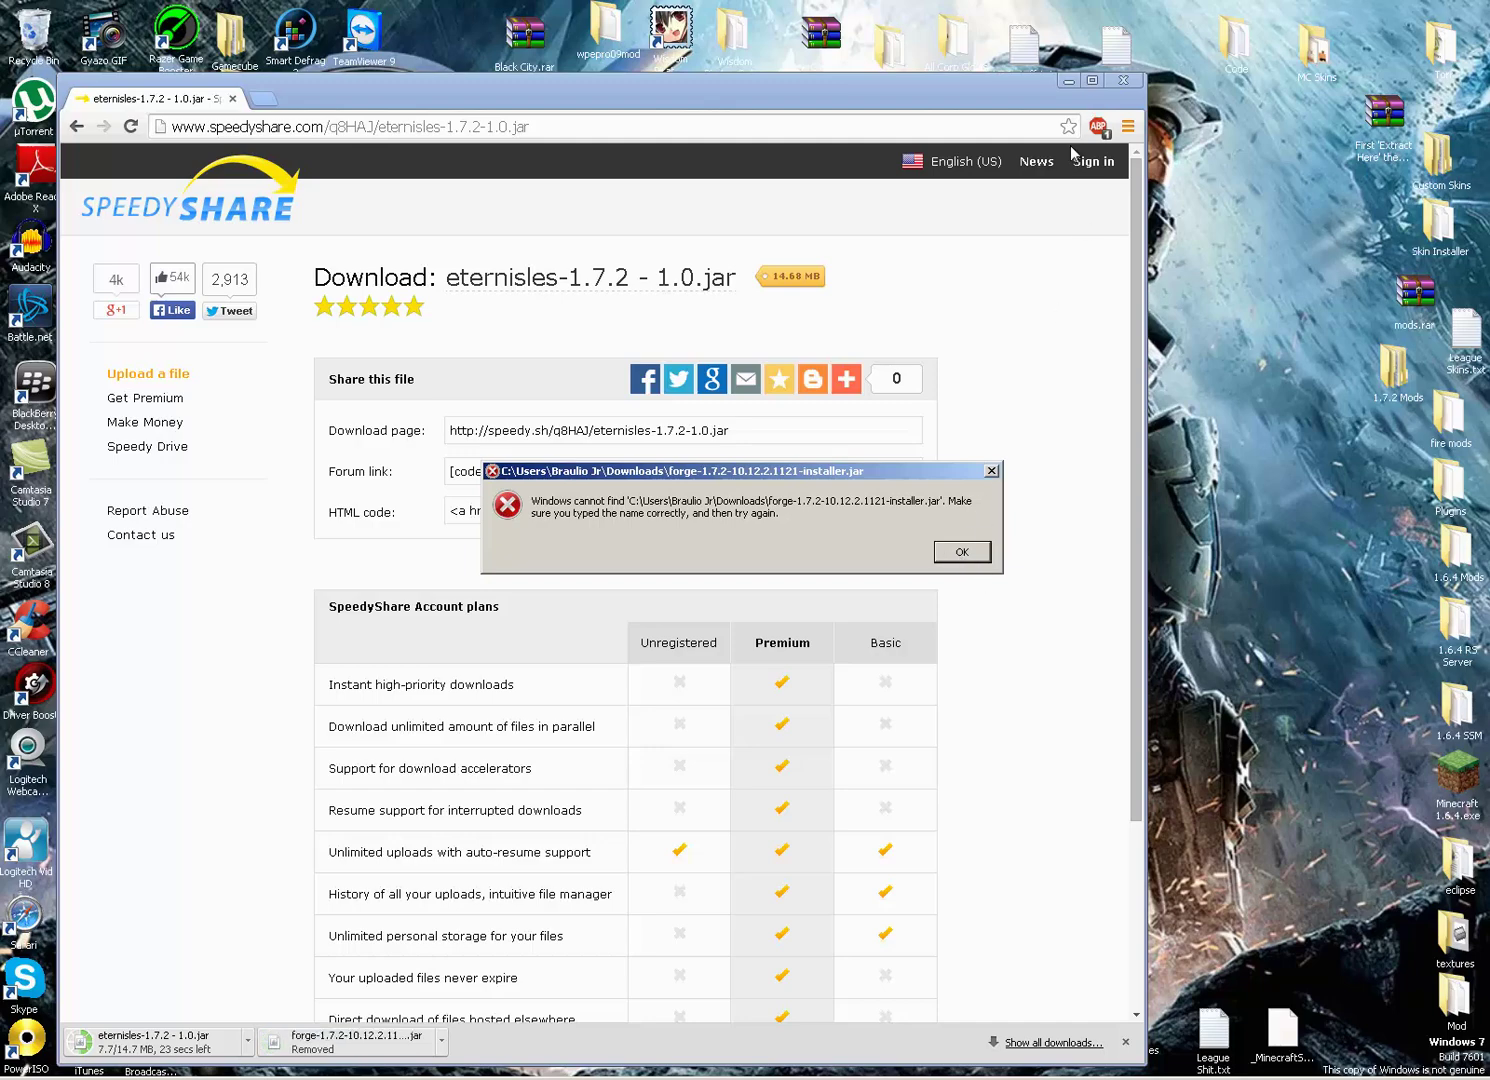
{"action": "left_click", "coordinate": [958, 552]}
- Run the Forge installer from the desktop and install the client into the .minecraft folder
{"action": "key", "text": "super+d"}
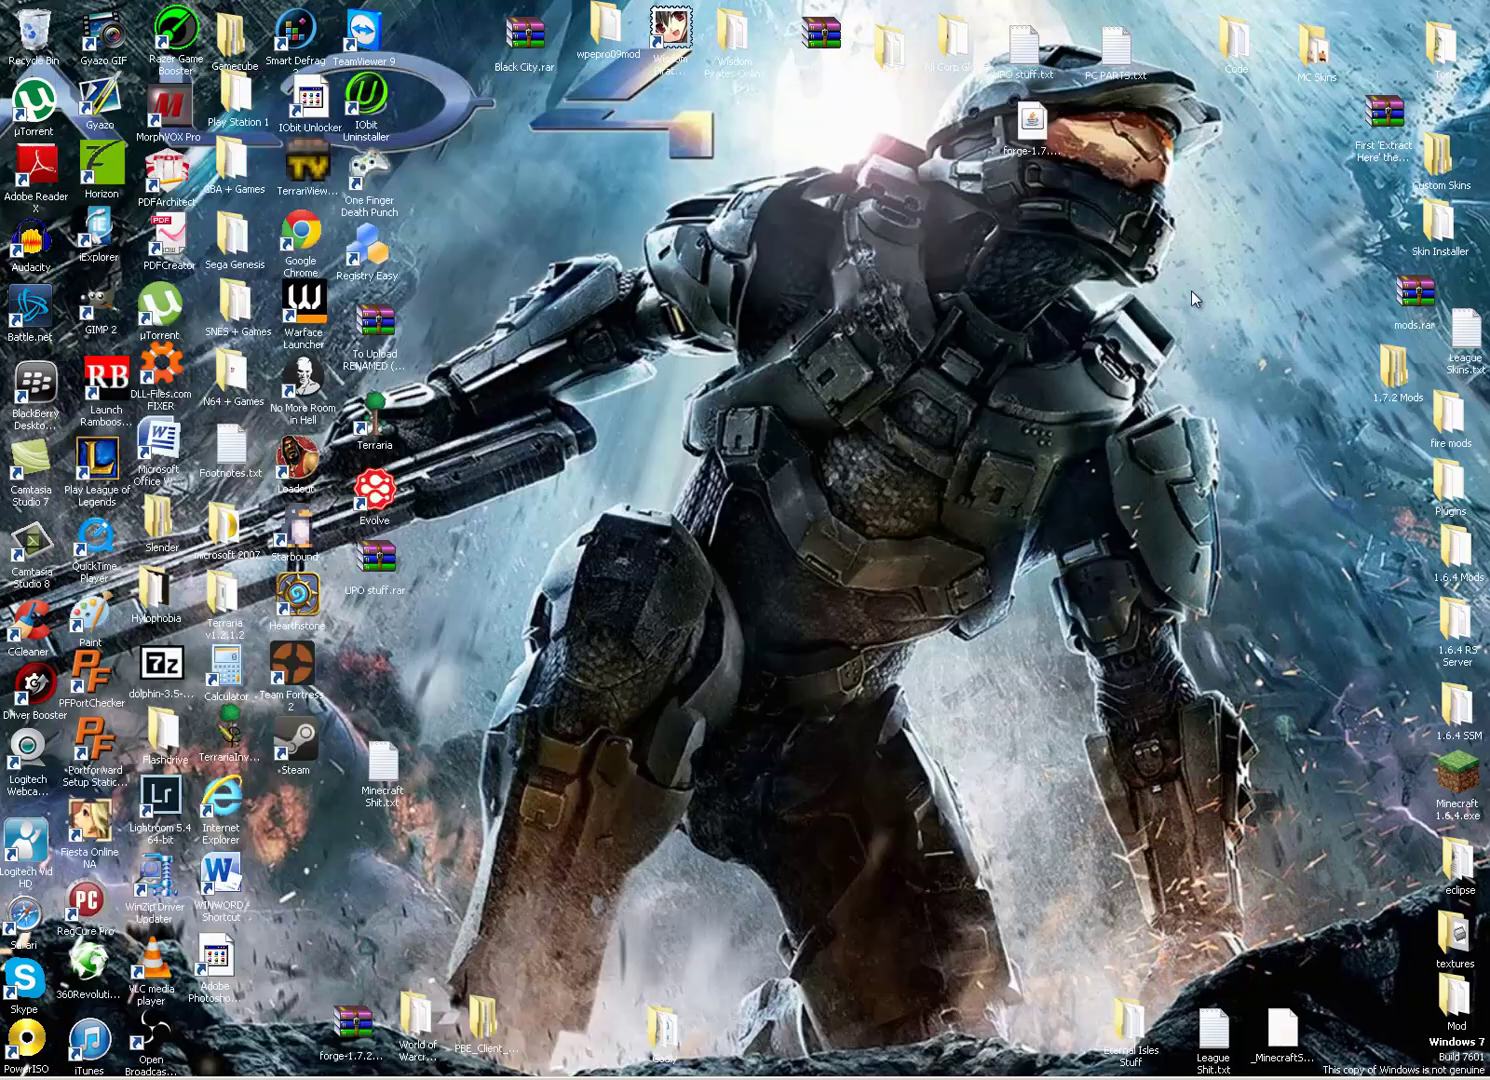
{"action": "double_click", "coordinate": [1041, 150]}
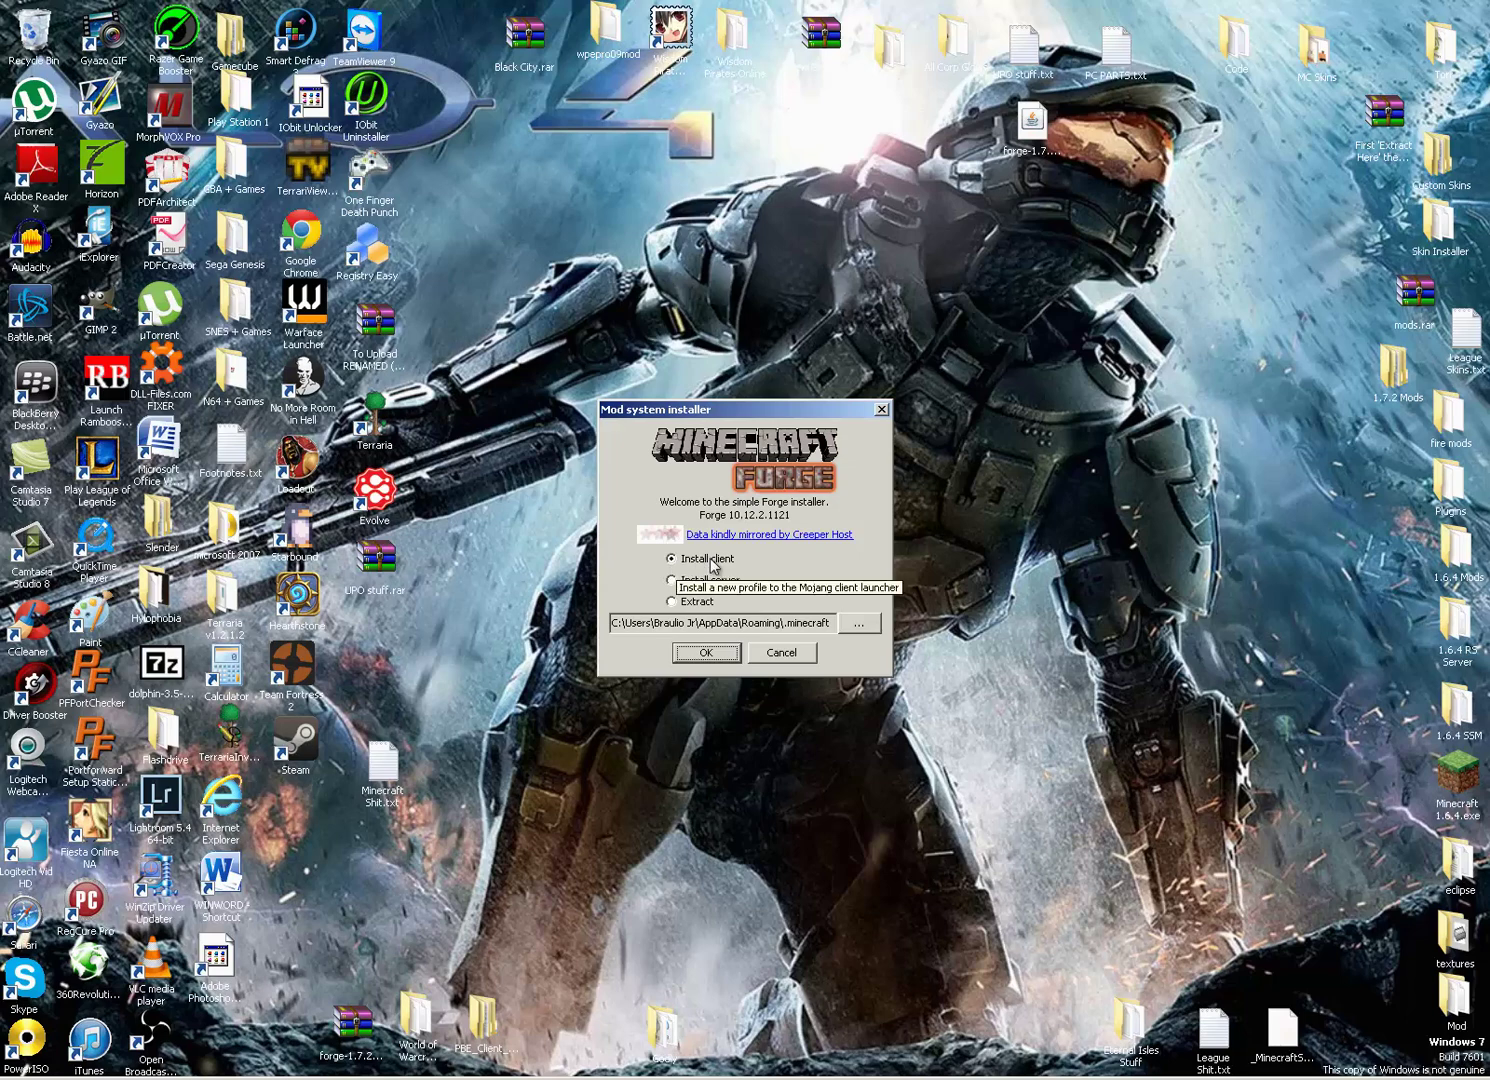
{"action": "left_click", "coordinate": [706, 656]}
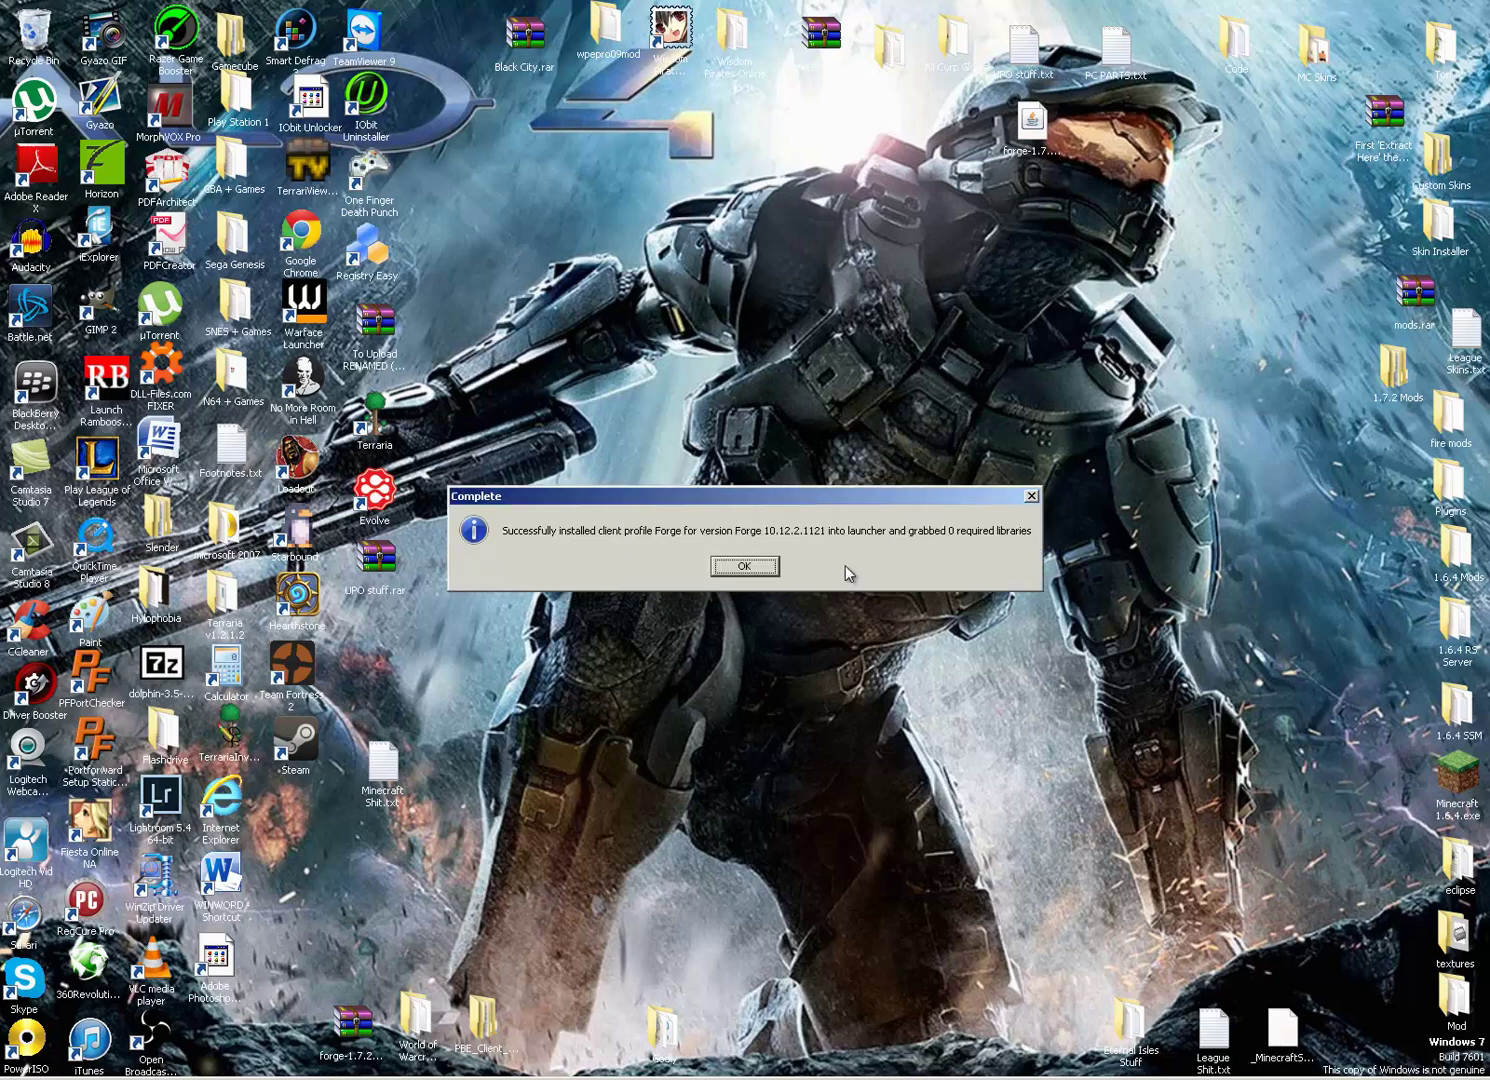
{"action": "left_click", "coordinate": [745, 566]}
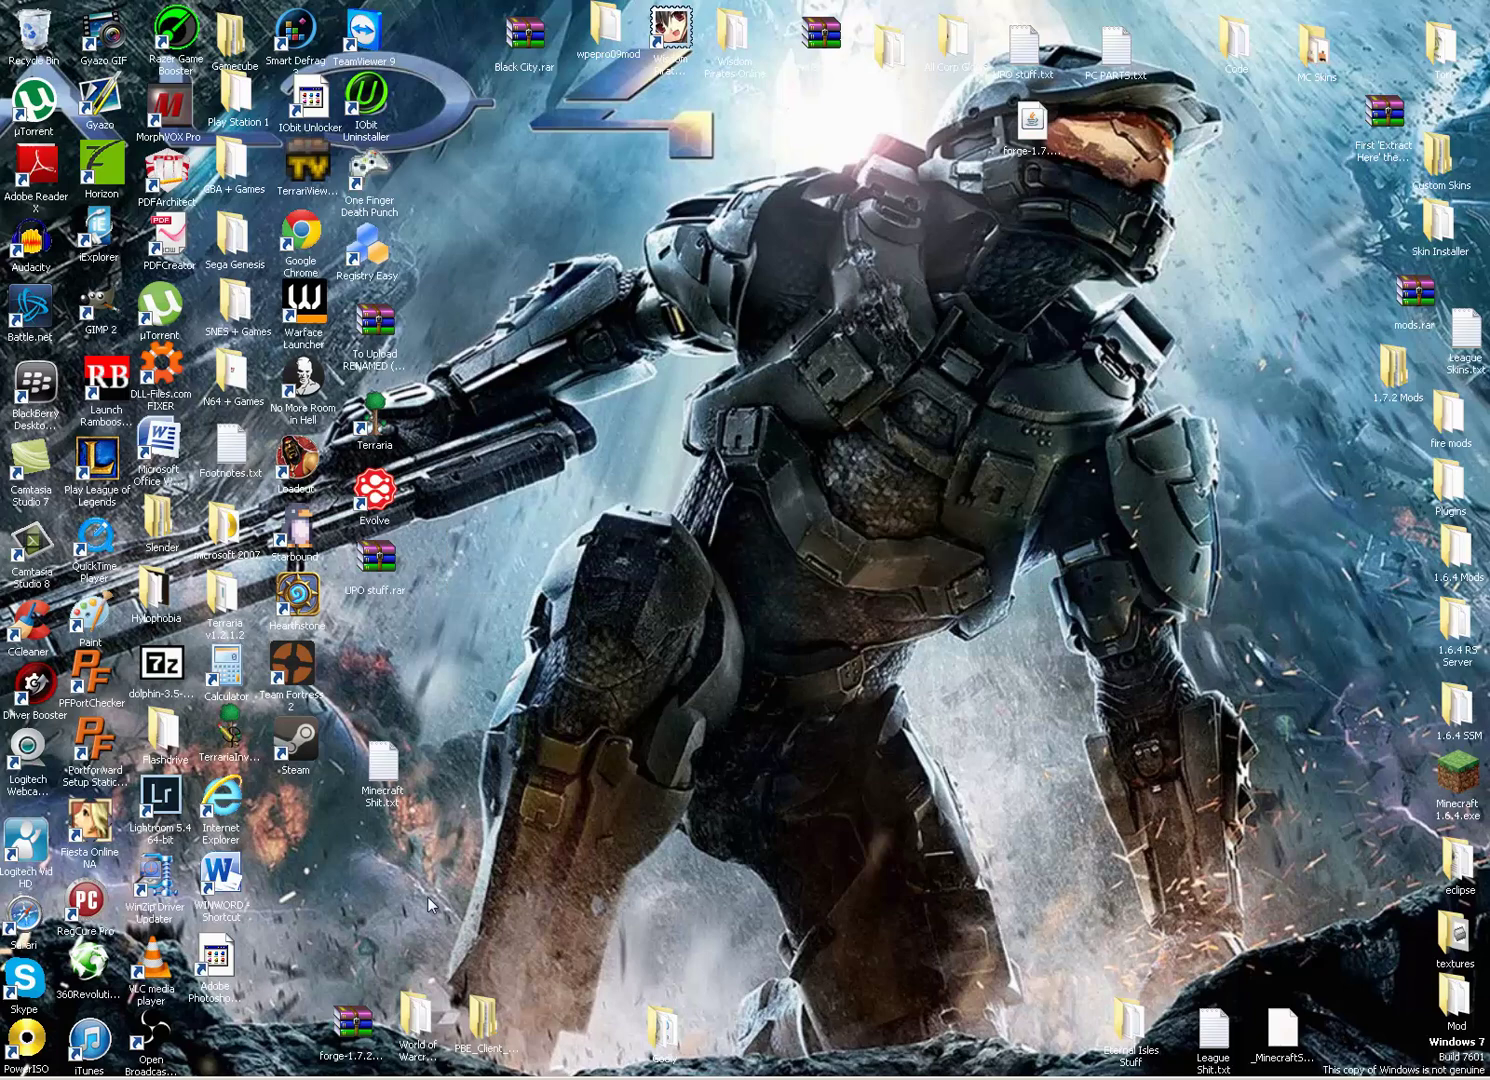
- Show the downloaded eternisles-1.7.2 - 1.0.jar in its folder, move it to the desktop and return to the browser
{"action": "key", "text": "alt+Tab"}
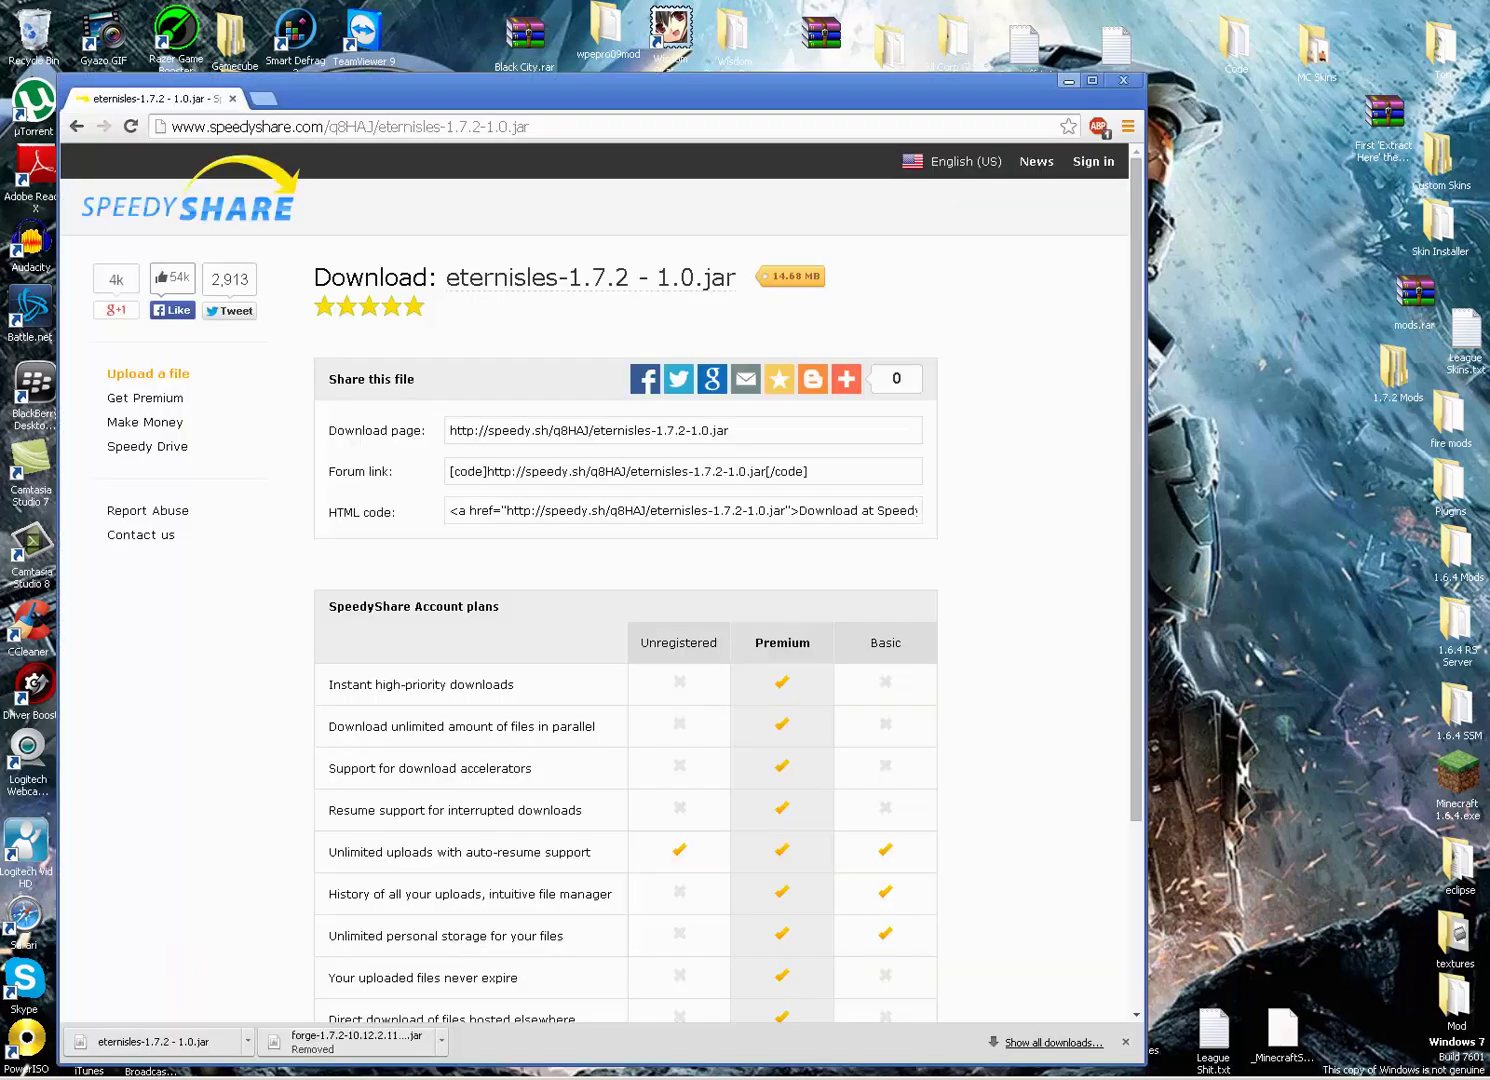
{"action": "left_click", "coordinate": [247, 1042]}
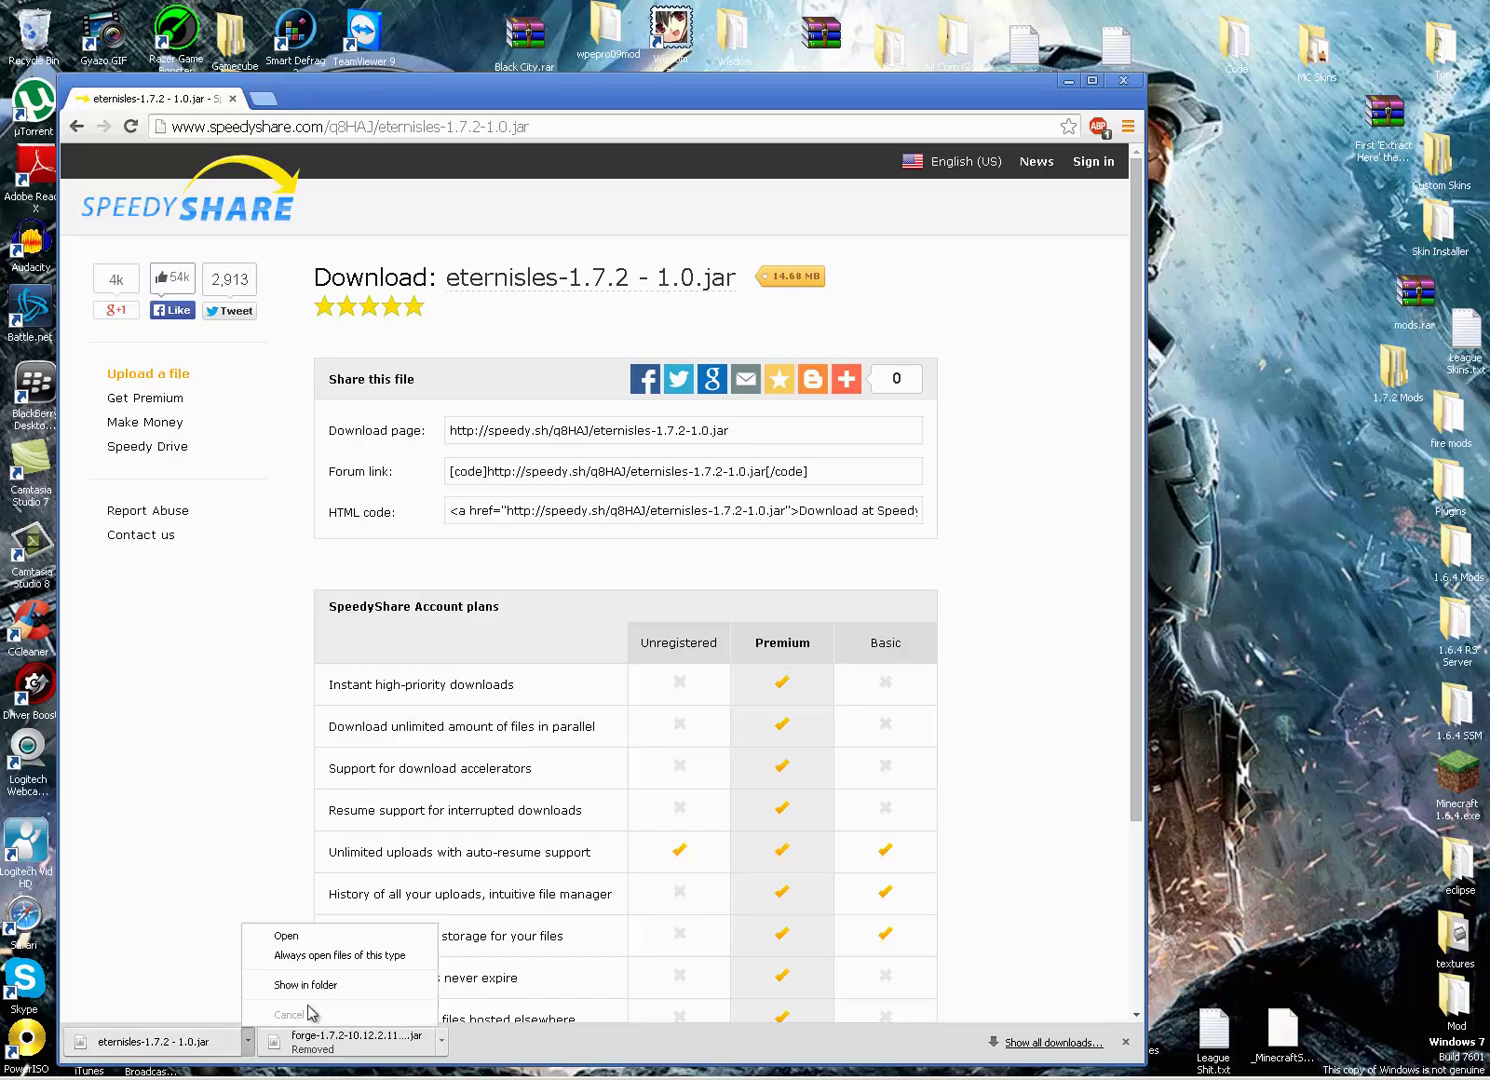
{"action": "left_click", "coordinate": [316, 986]}
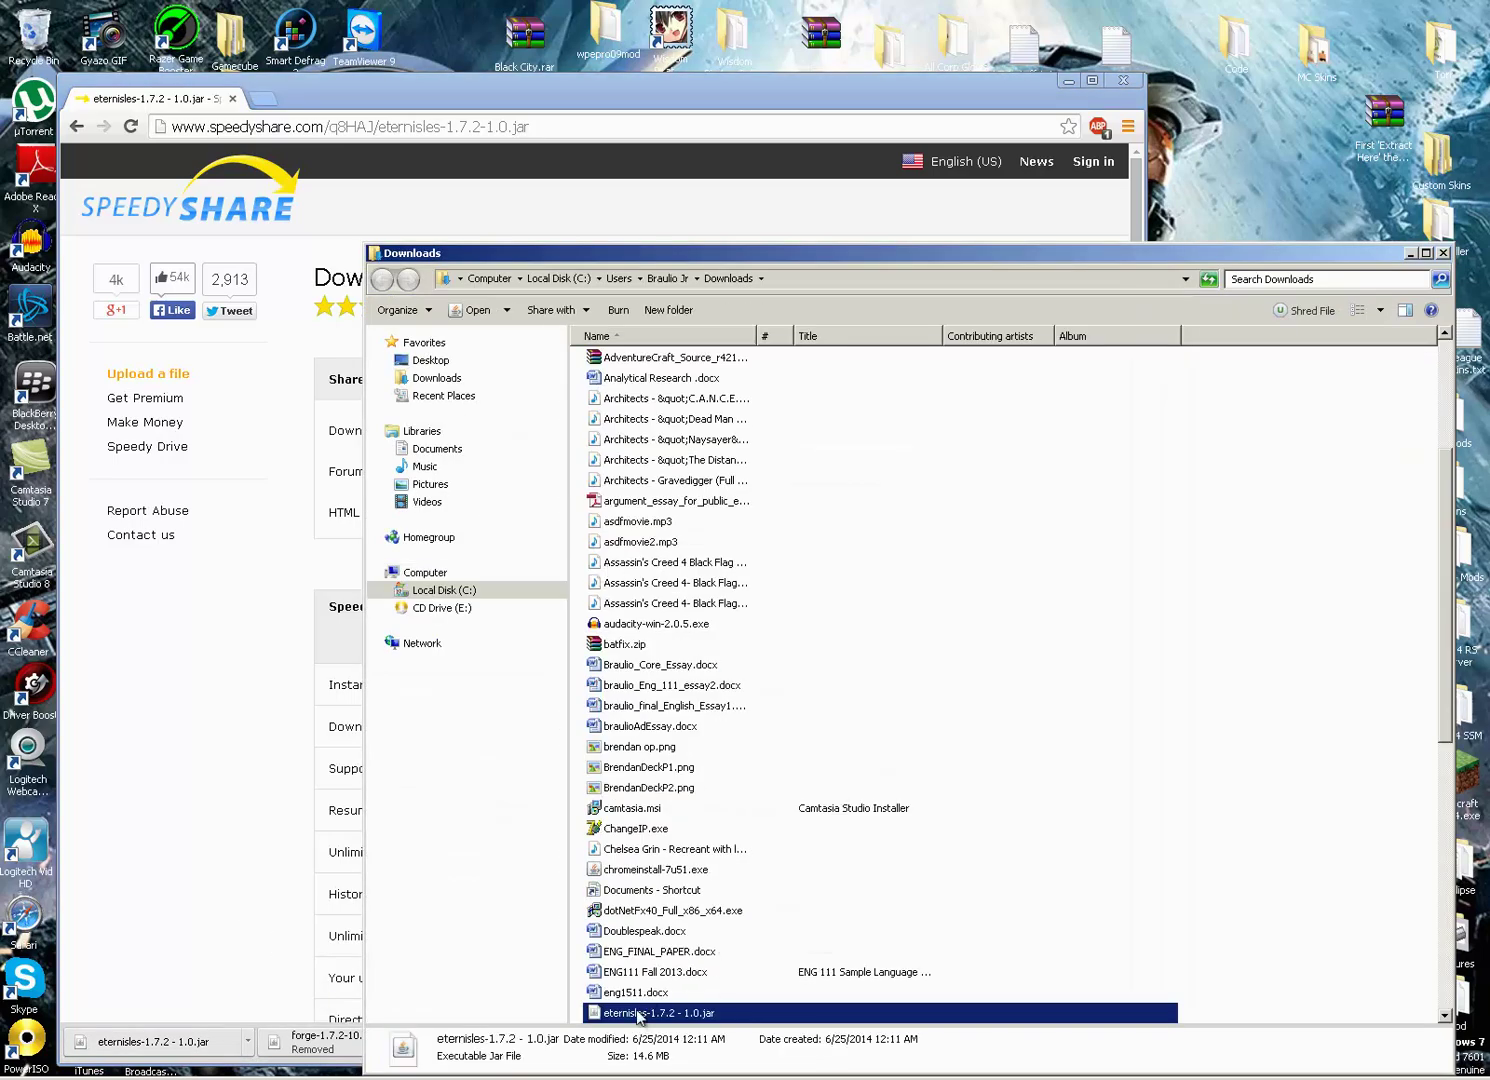
{"action": "left_click_drag", "start_coordinate": [1229, 194], "coordinate": [1236, 196]}
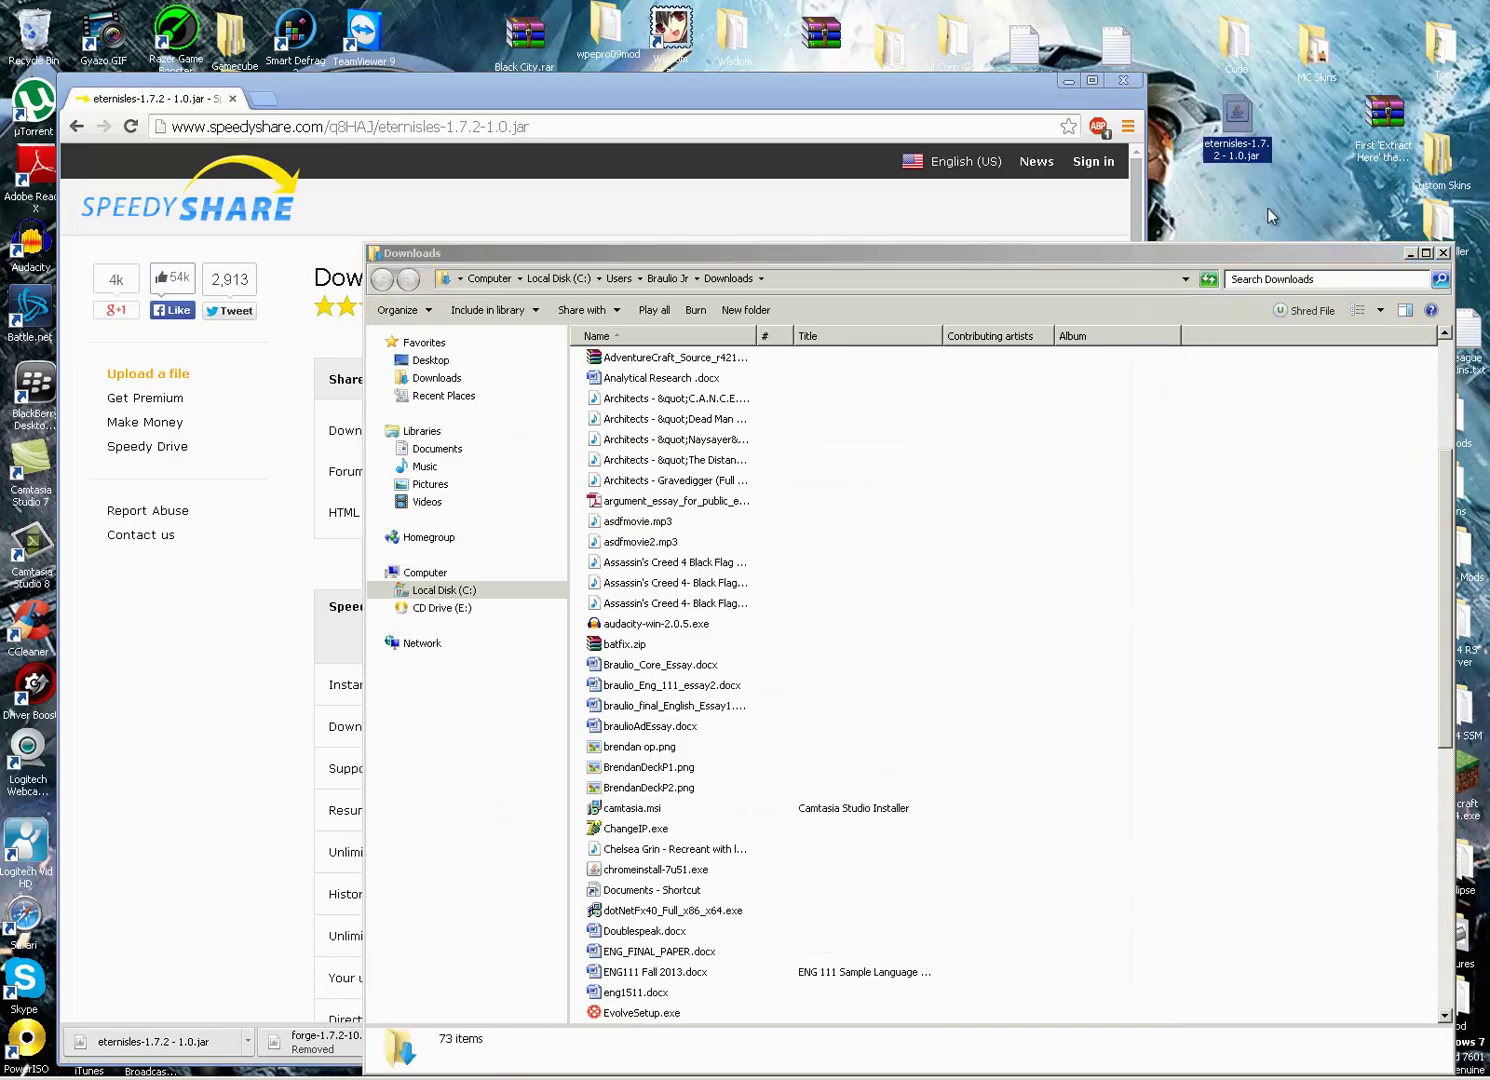
{"action": "left_click", "coordinate": [963, 79]}
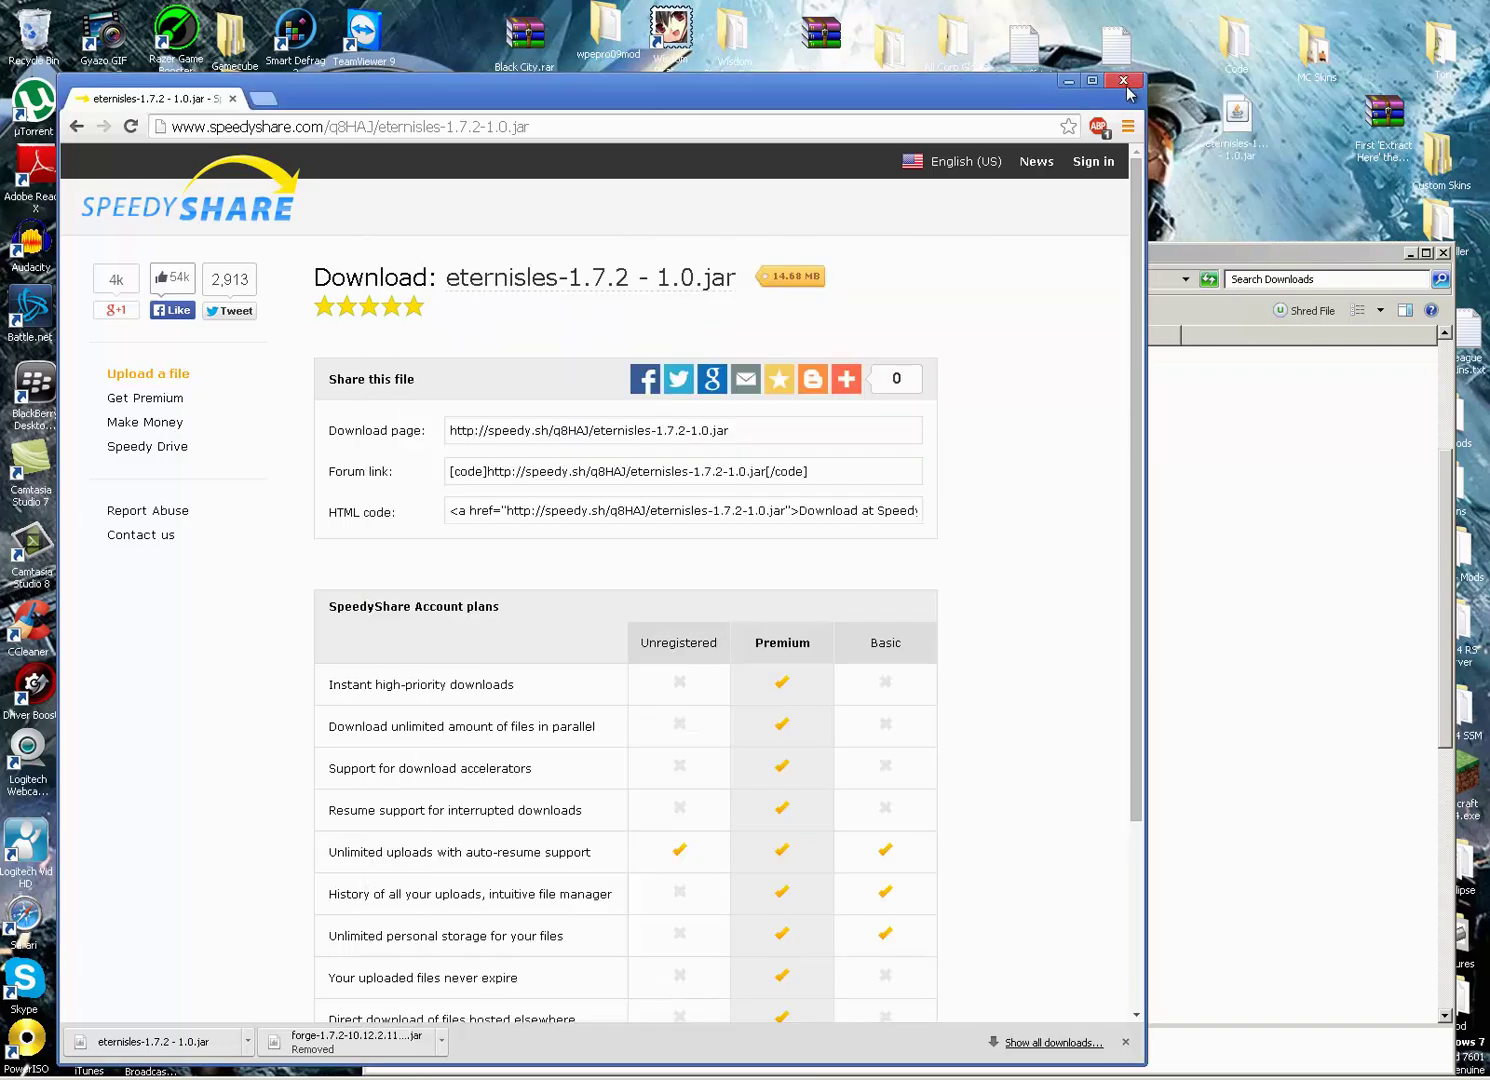
- Close the browser and the Downloads window, and move the eternisles jar to a free spot mid-desktop
{"action": "left_click", "coordinate": [1126, 89]}
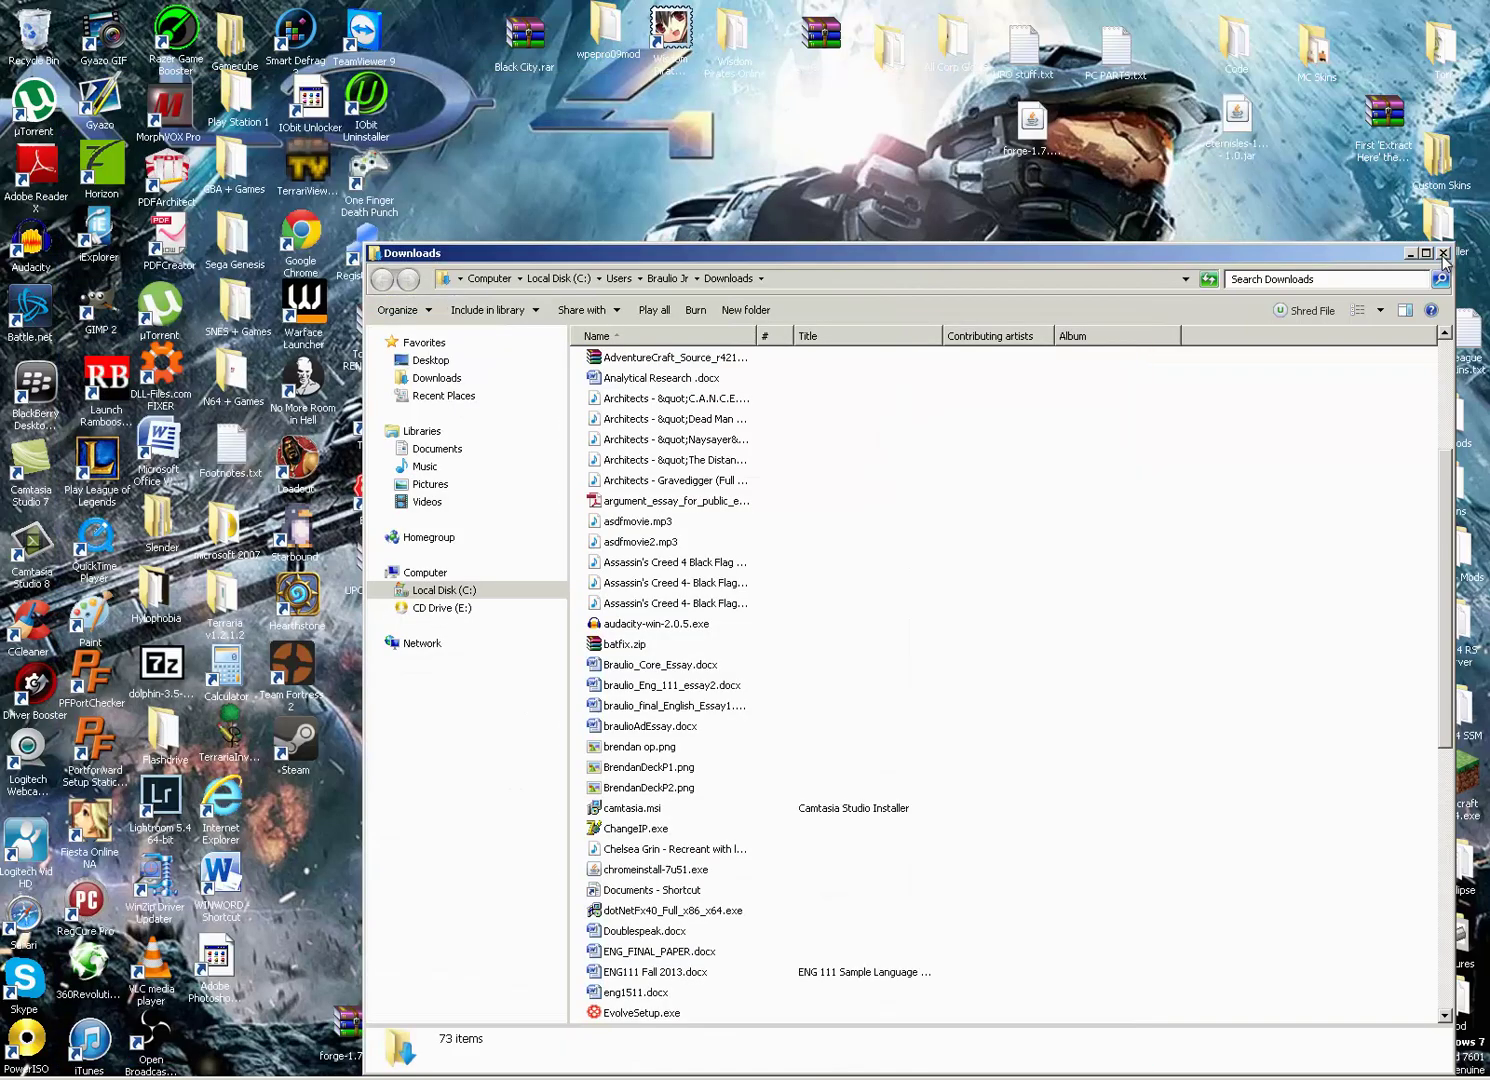
{"action": "left_click", "coordinate": [1444, 257]}
{"action": "left_click_drag", "start_coordinate": [1243, 140], "coordinate": [893, 323]}
{"action": "left_click", "coordinate": [995, 350]}
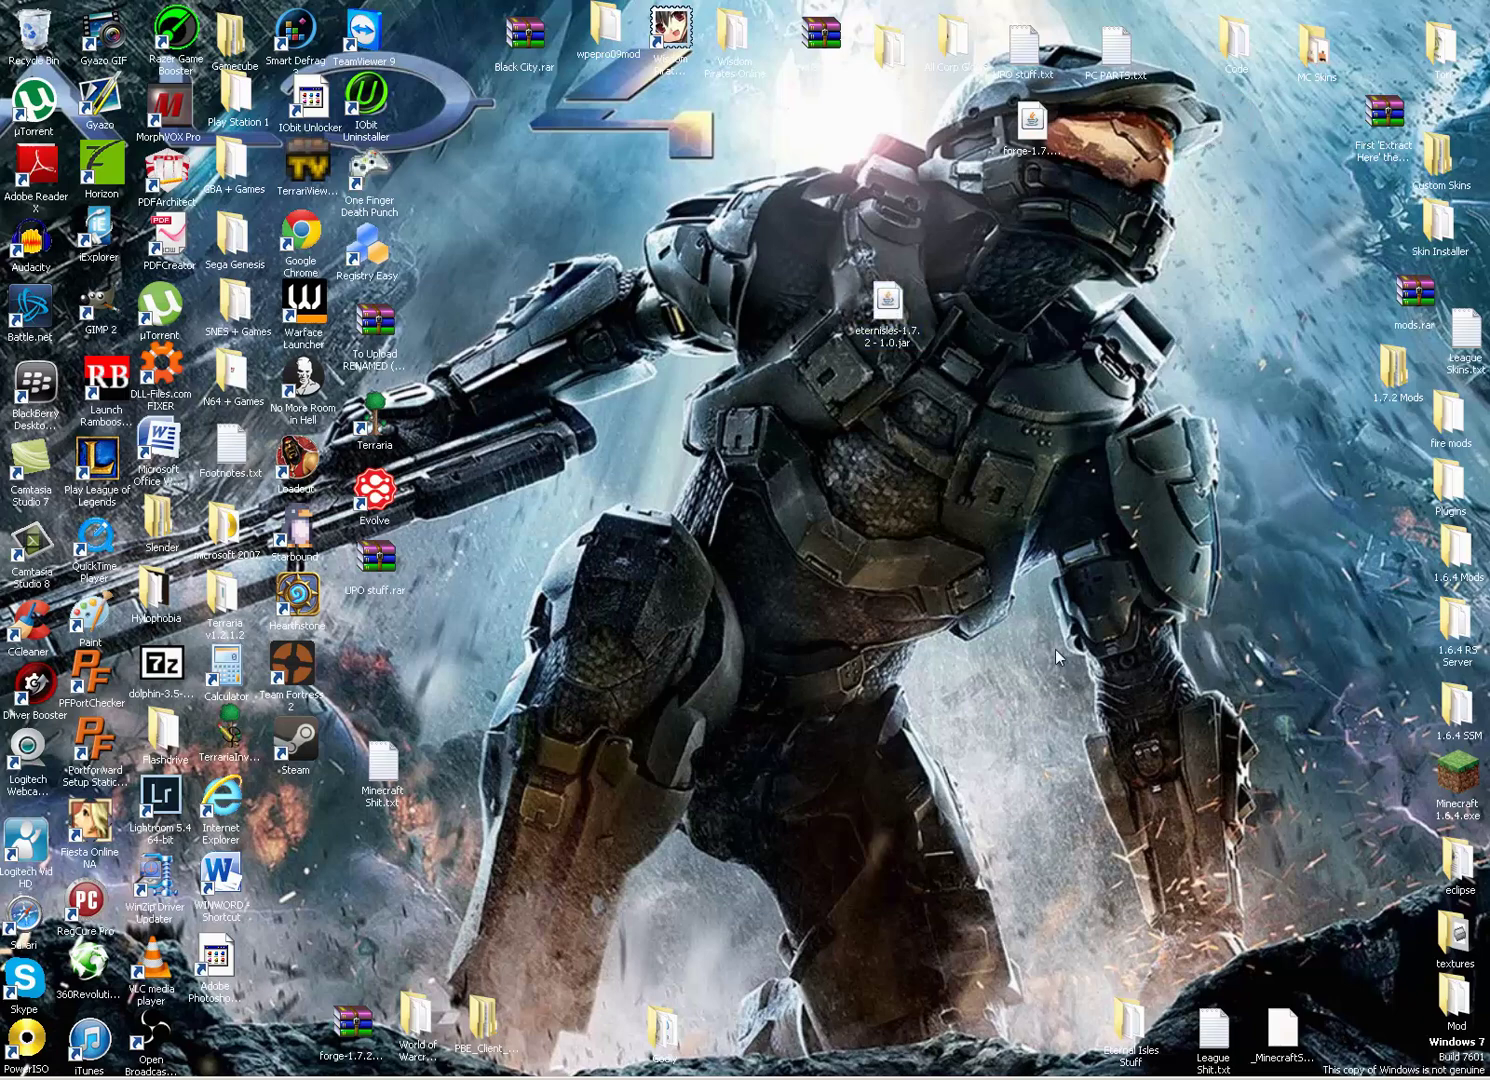
- Start the Minecraft launcher from the desktop and allow it to run despite the security warning
{"action": "left_click", "coordinate": [1464, 795]}
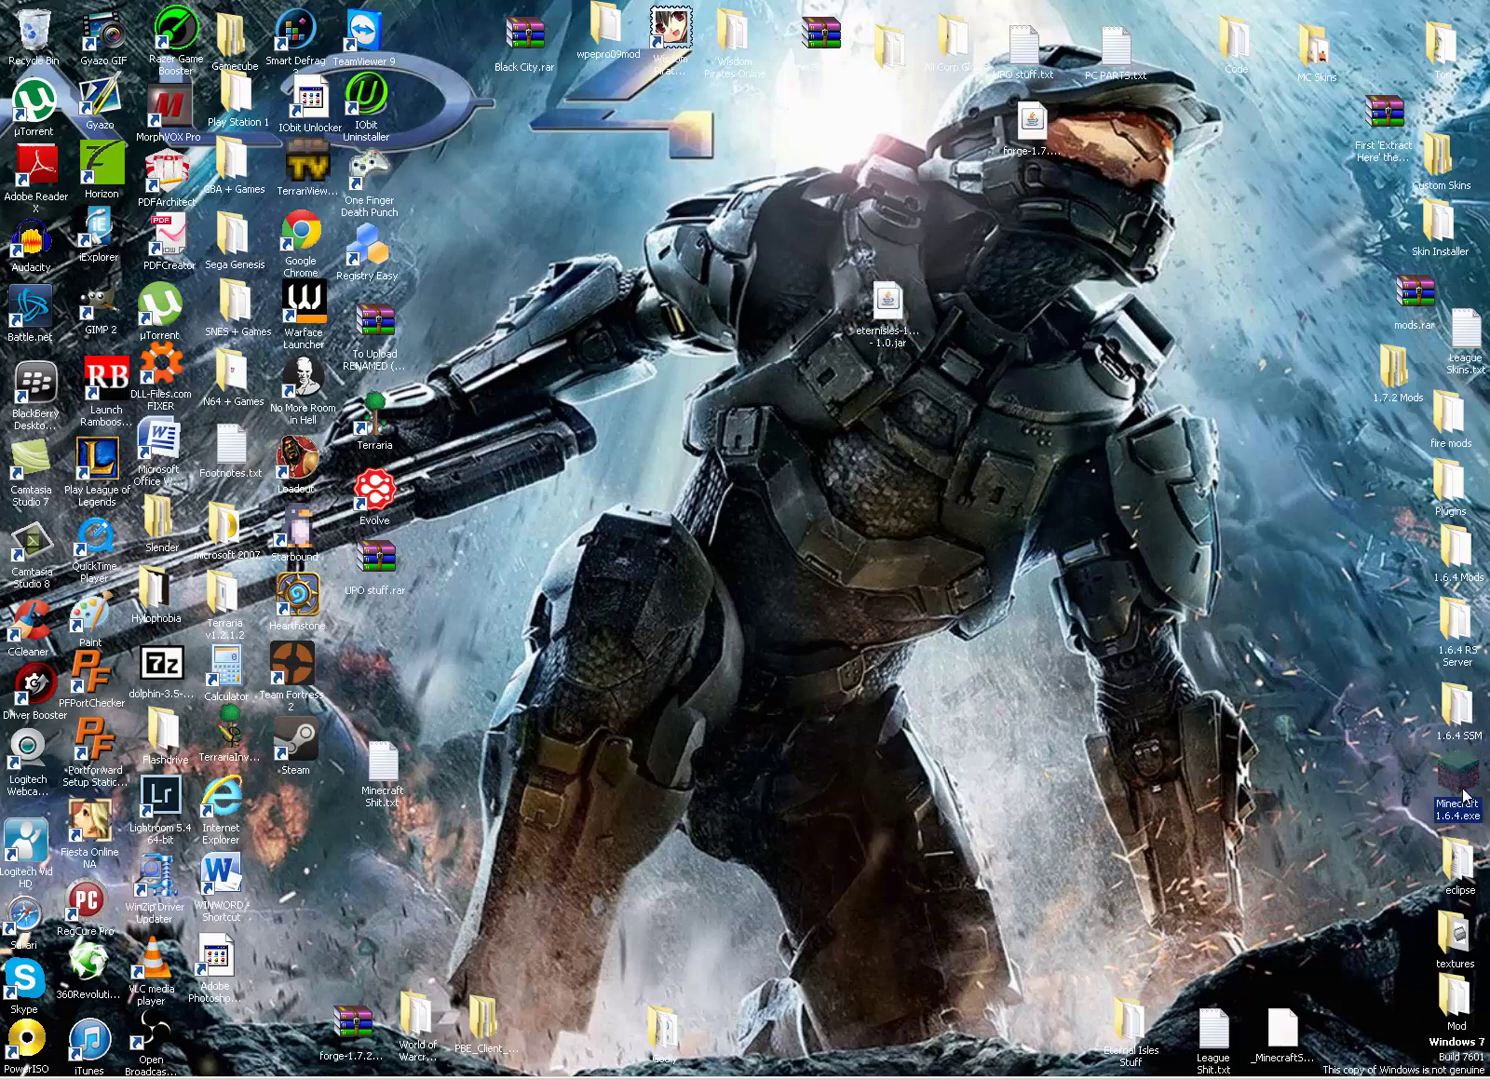
{"action": "double_click", "coordinate": [1464, 795]}
{"action": "left_click", "coordinate": [805, 559]}
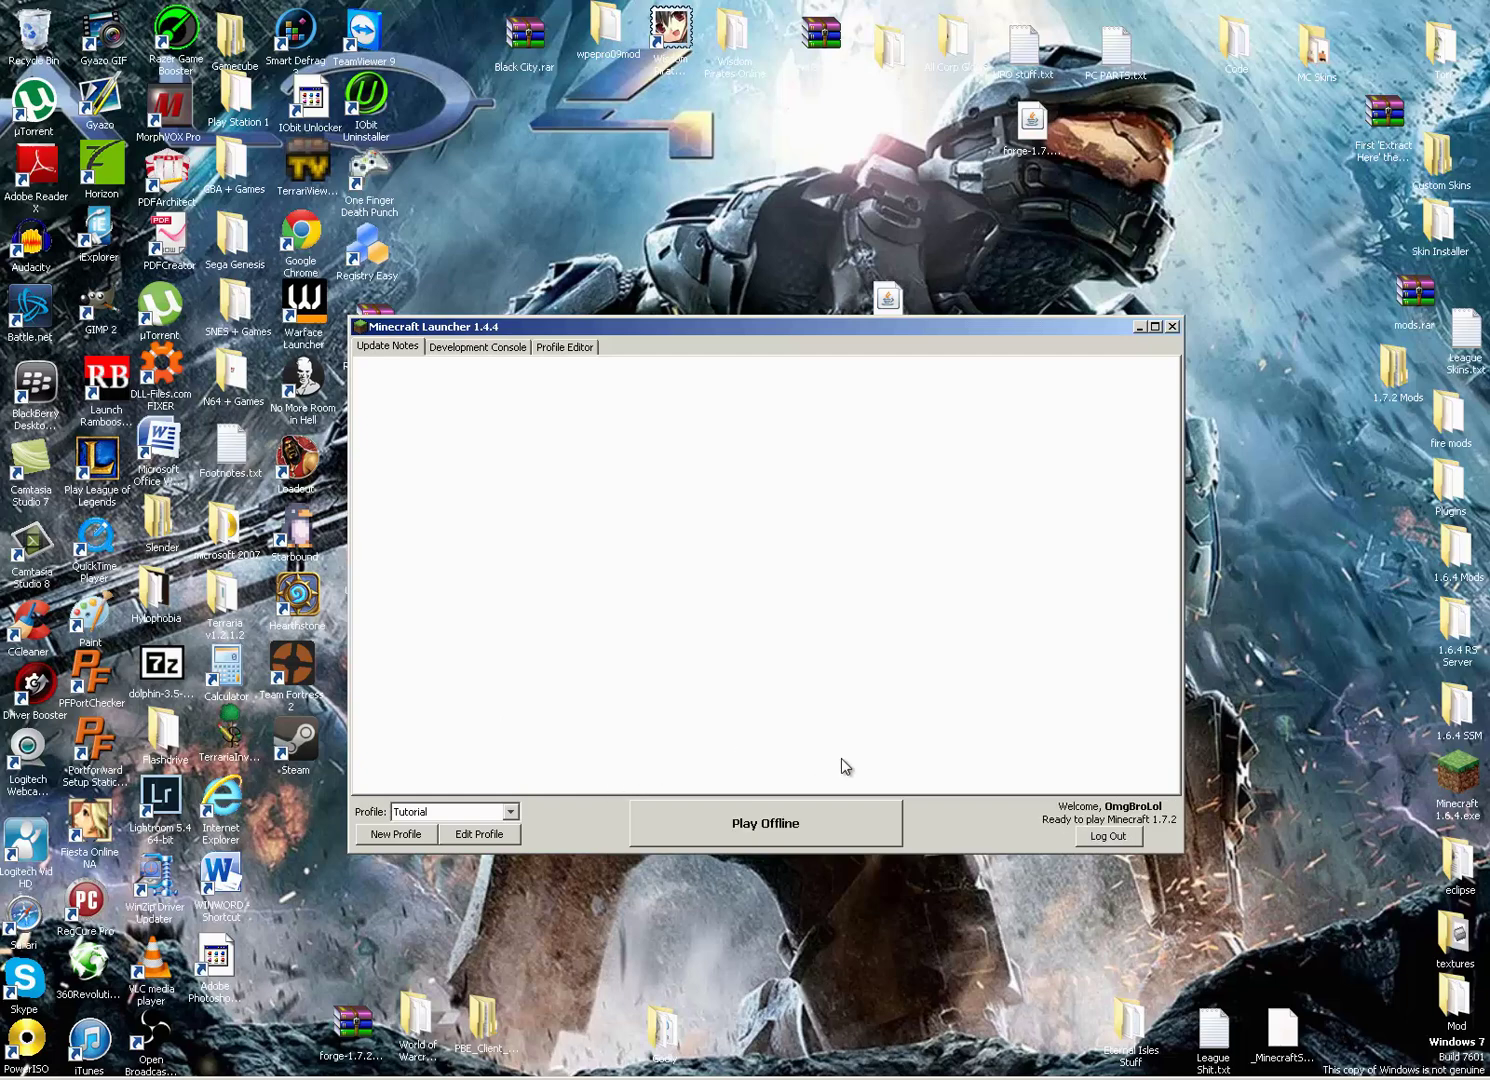
- Edit the Tutorial profile to use version release 1.7.2-Forge10.12.2.1121 and save the profile
{"action": "left_click", "coordinate": [505, 841]}
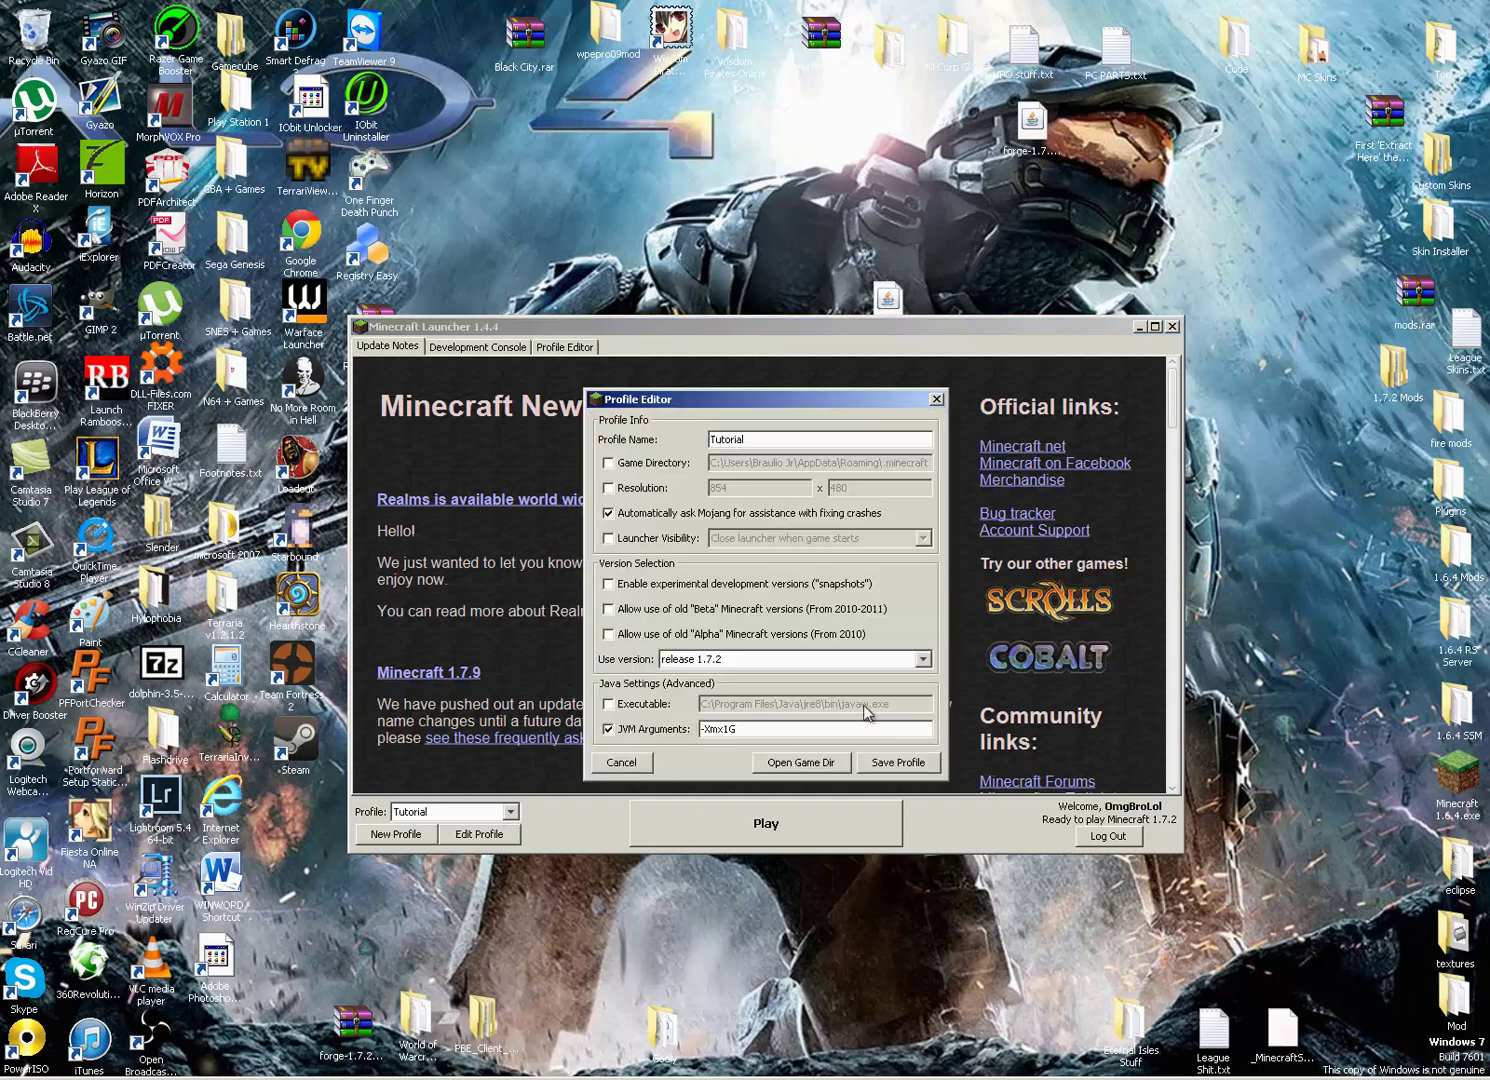
{"action": "left_click", "coordinate": [922, 661]}
{"action": "left_click_drag", "start_coordinate": [926, 722], "coordinate": [926, 773]}
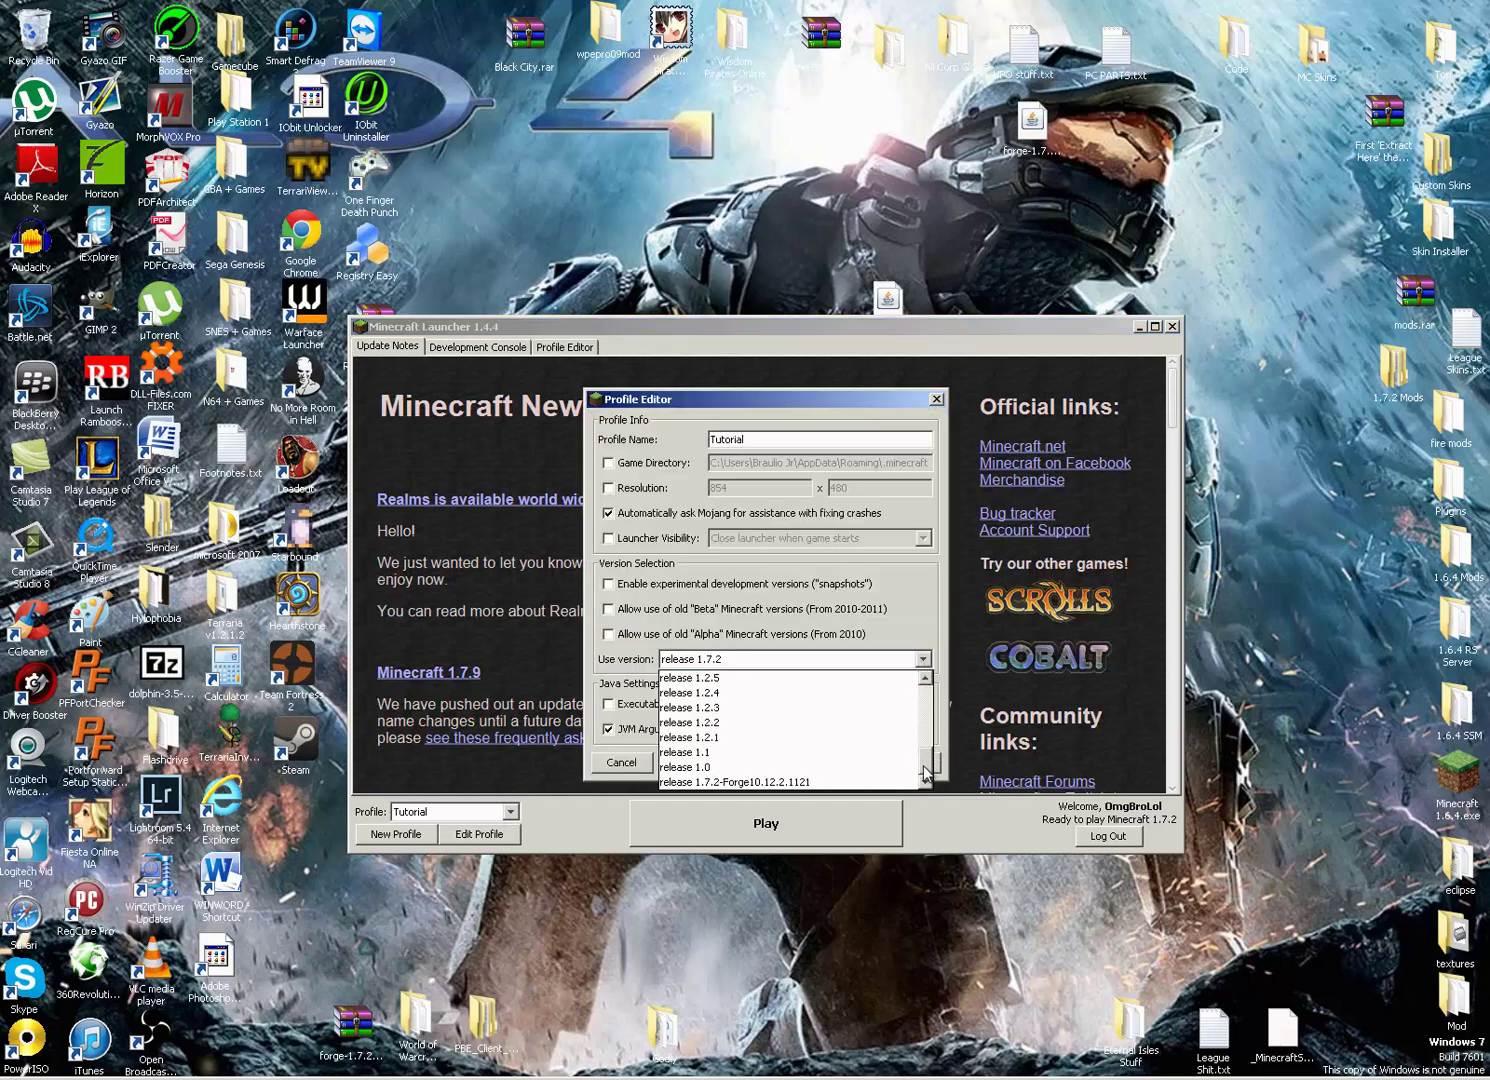
{"action": "left_click", "coordinate": [758, 783]}
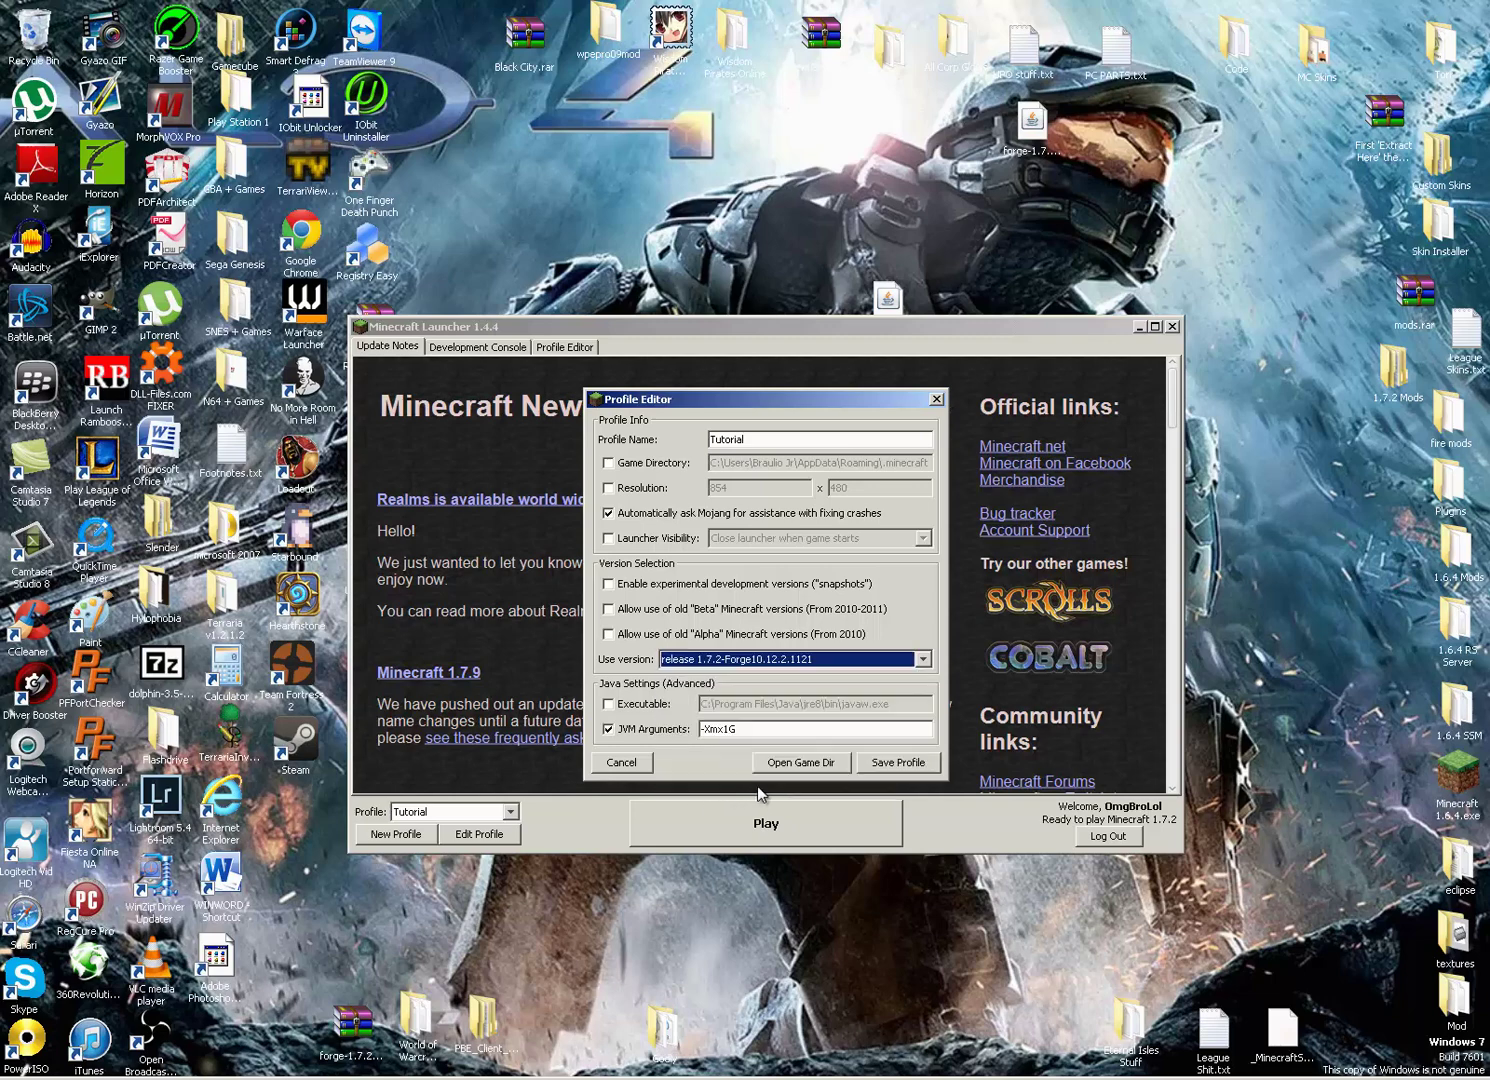
{"action": "left_click", "coordinate": [892, 764]}
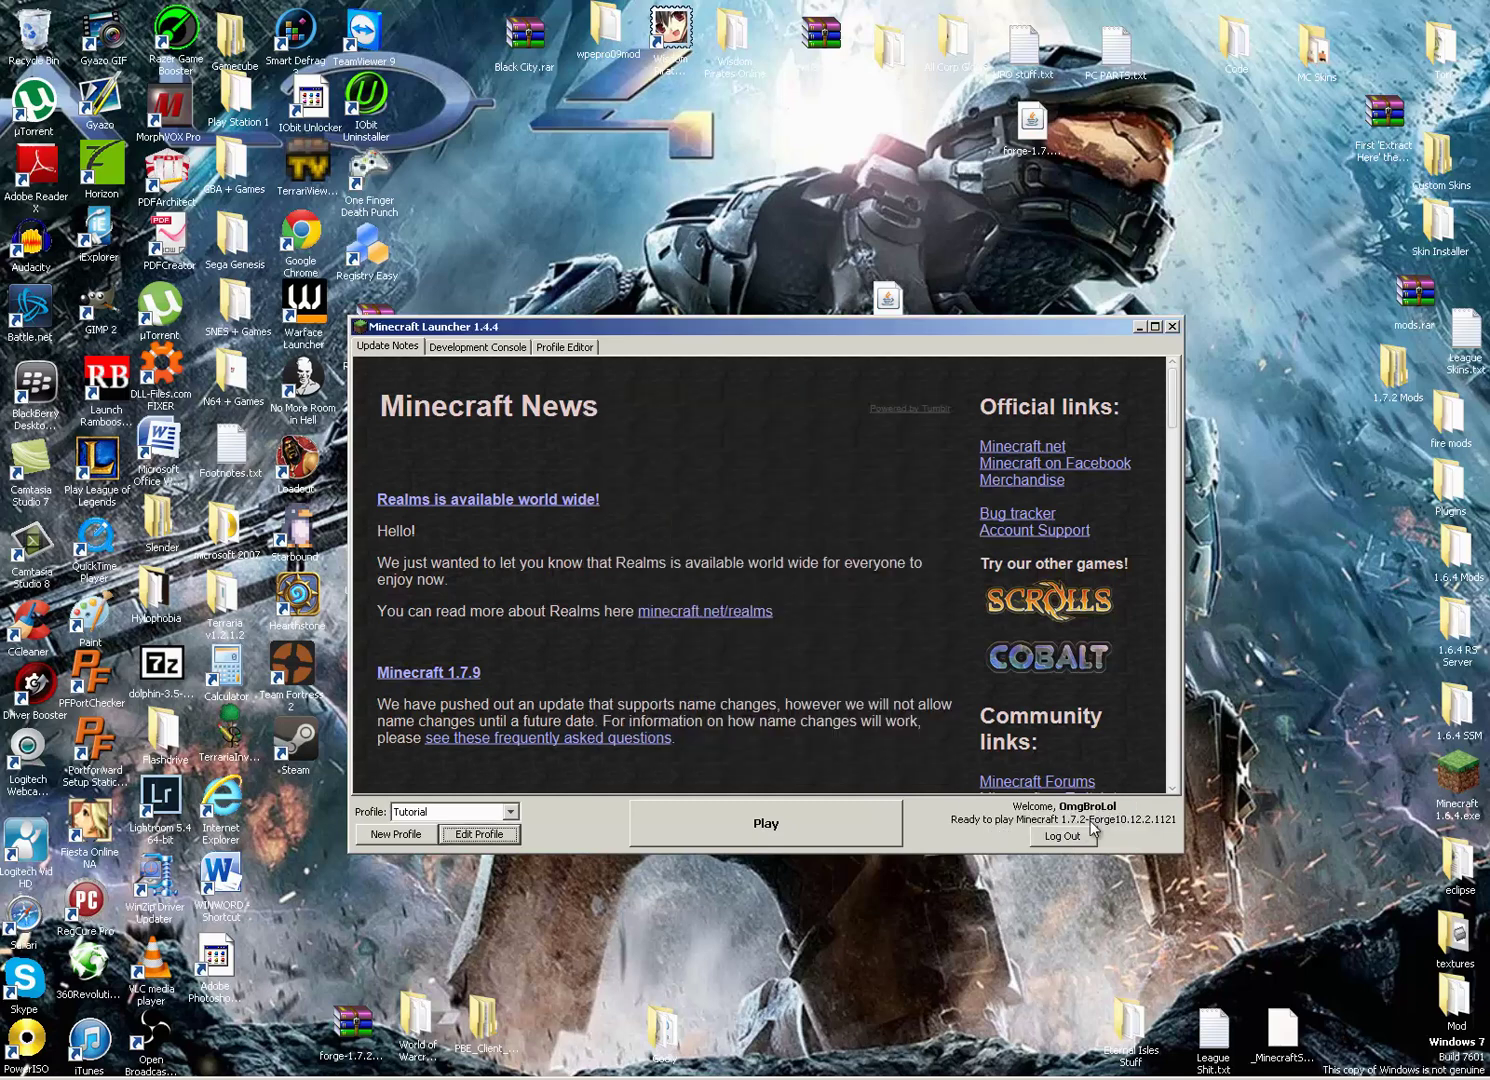
- Start the game once with the Forge profile up to its title screen, and close it
{"action": "left_click", "coordinate": [716, 830]}
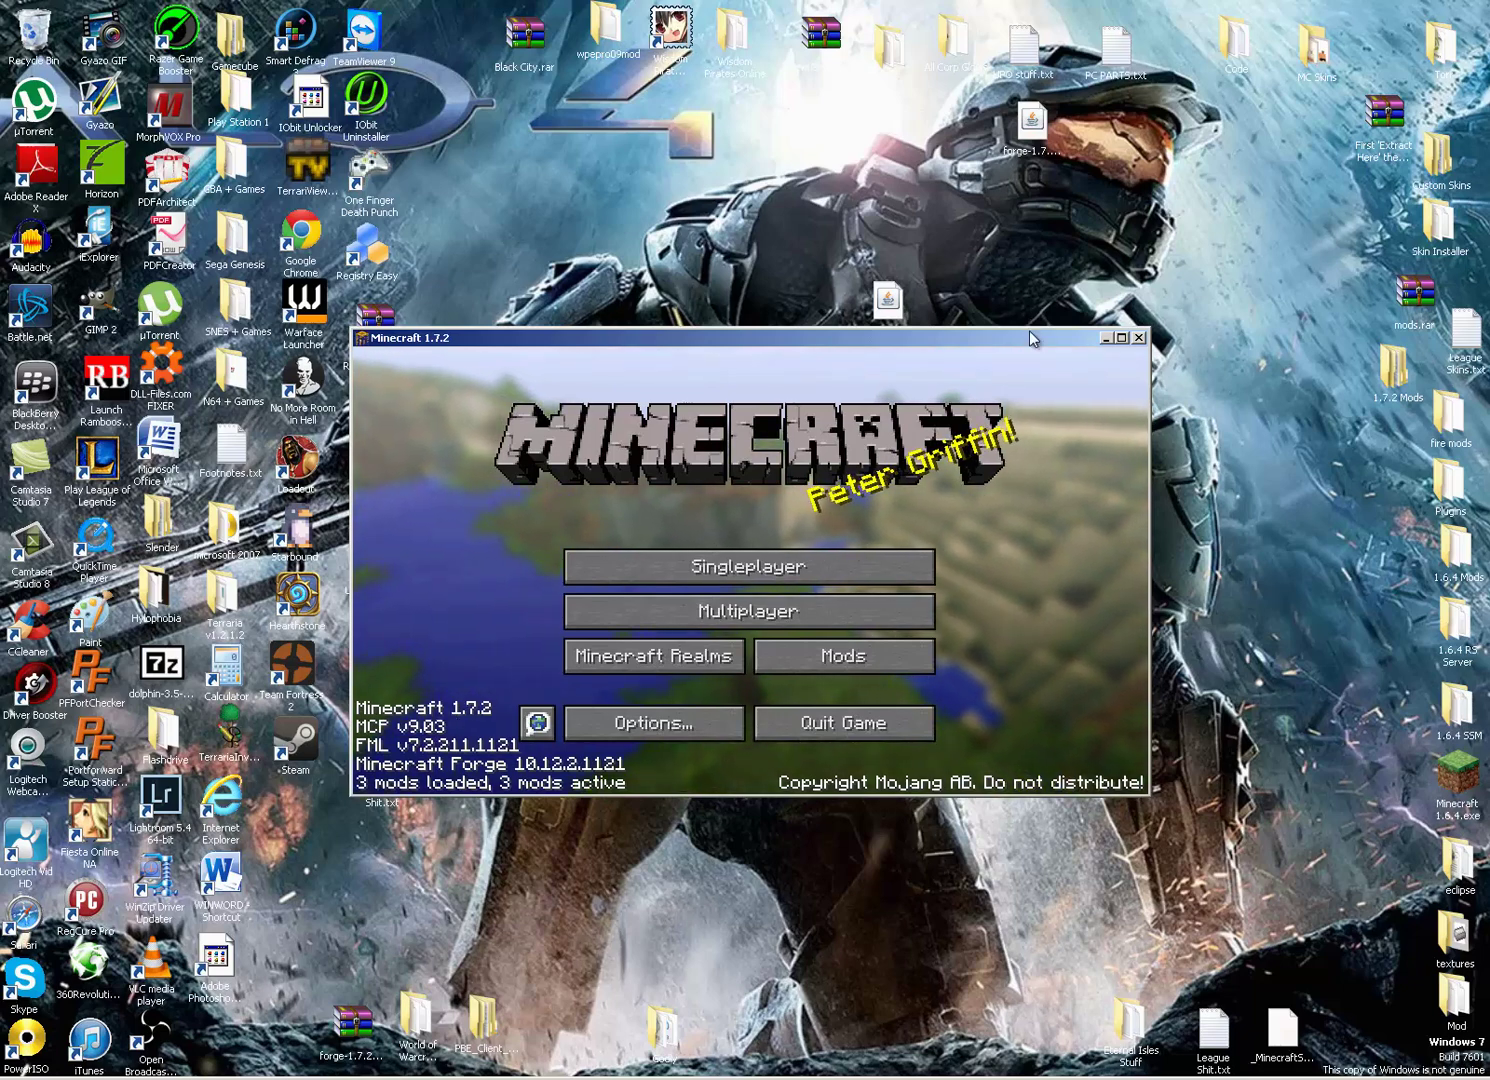
{"action": "left_click", "coordinate": [1139, 338]}
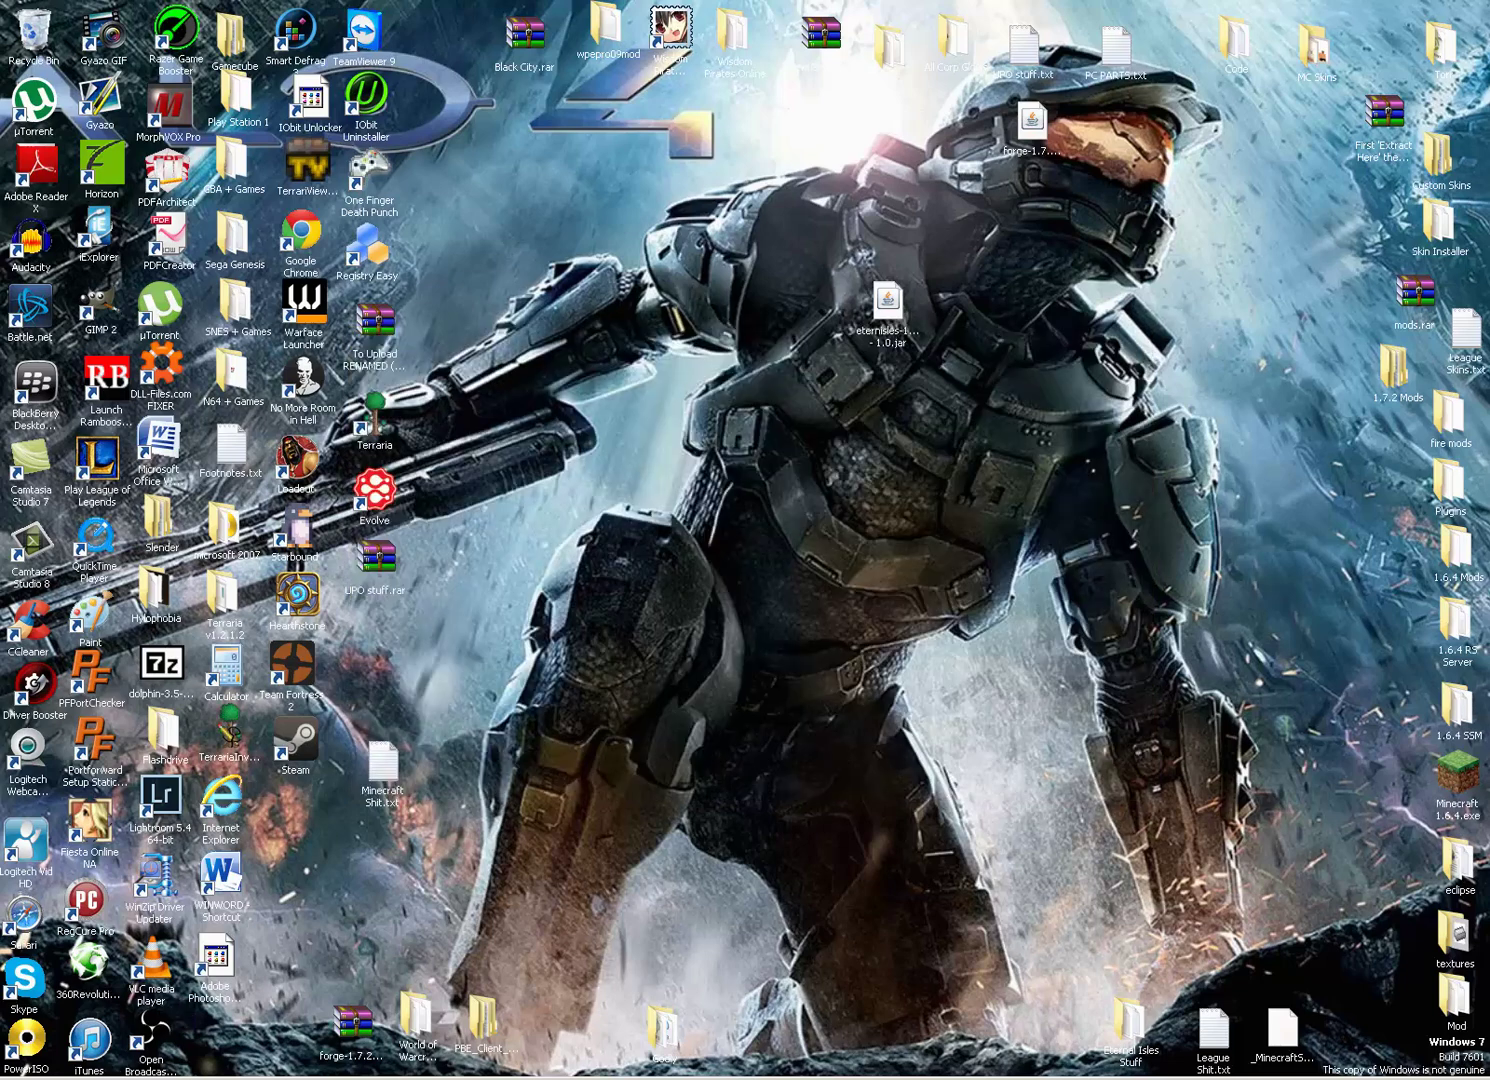
- Find the Roaming folder with %appdata% and open the mods folder inside .minecraft
{"action": "key", "text": "super"}
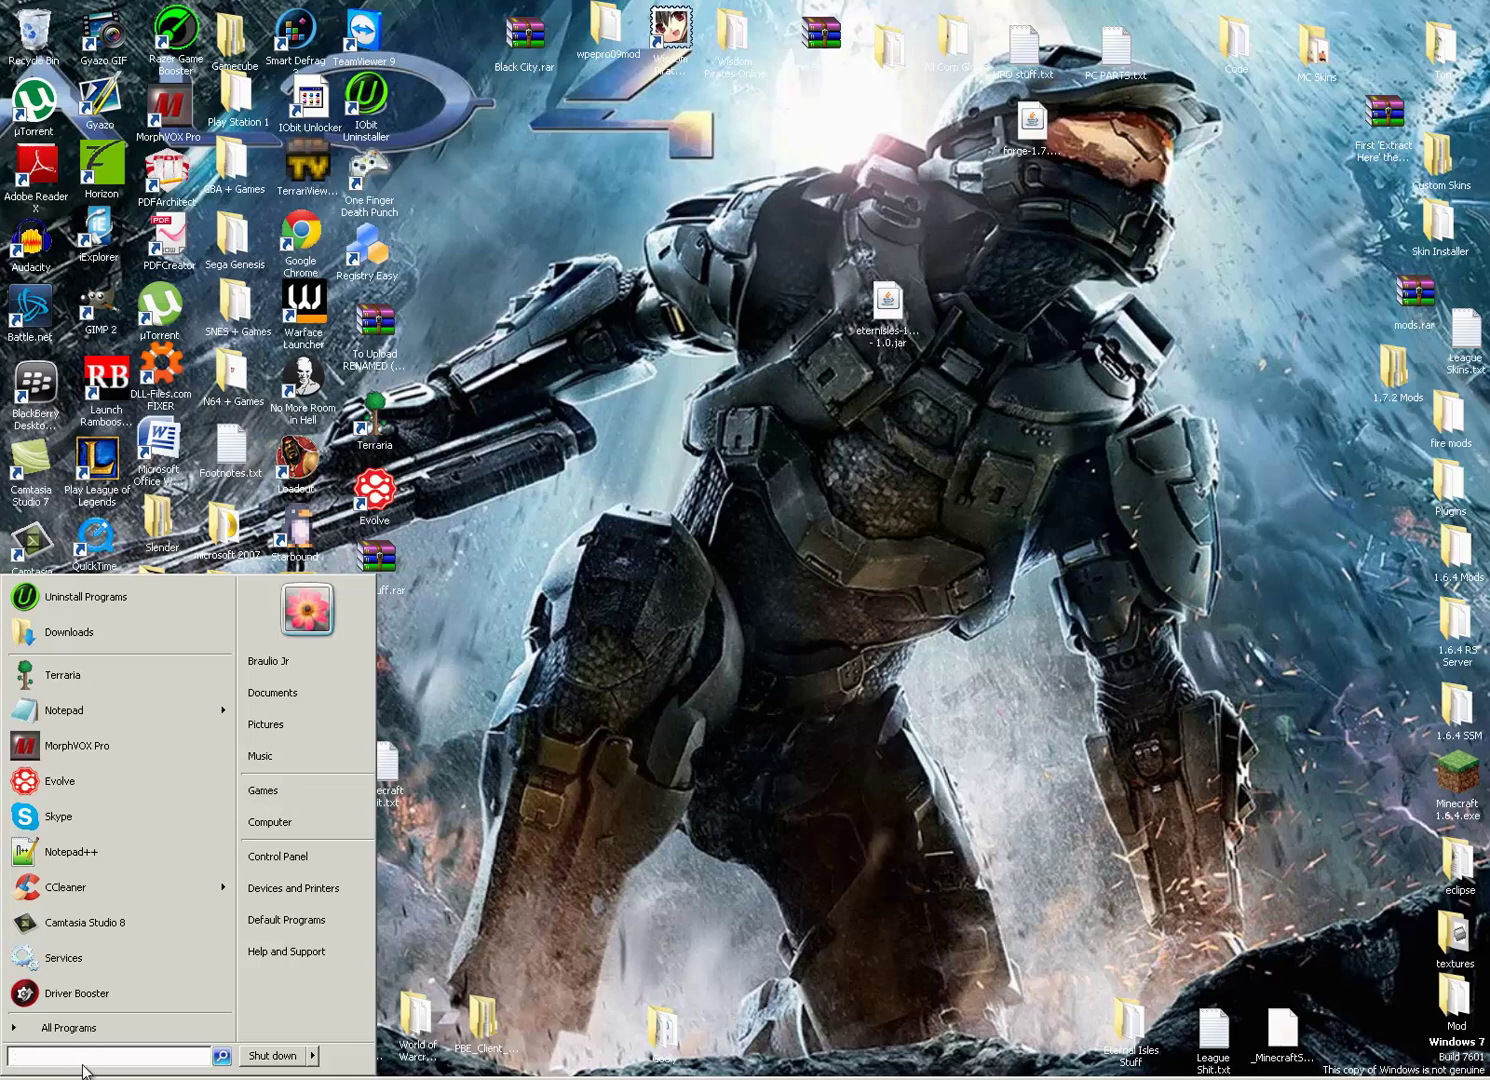
{"action": "type", "text": "%"}
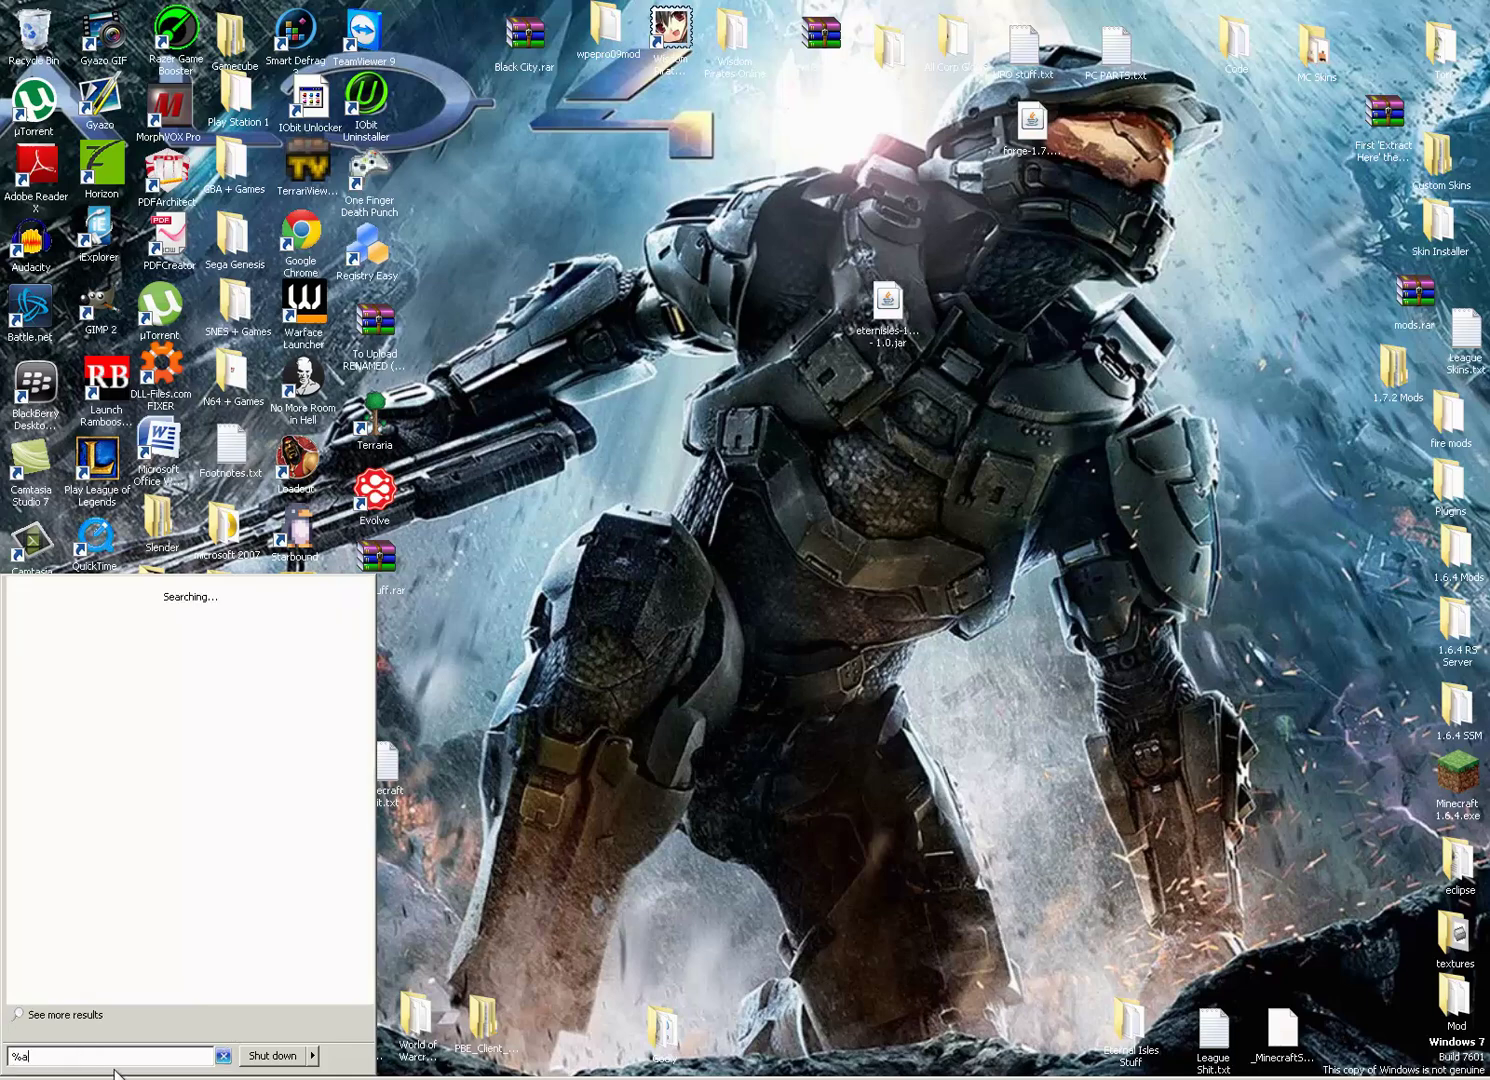
{"action": "type", "text": "appdata%"}
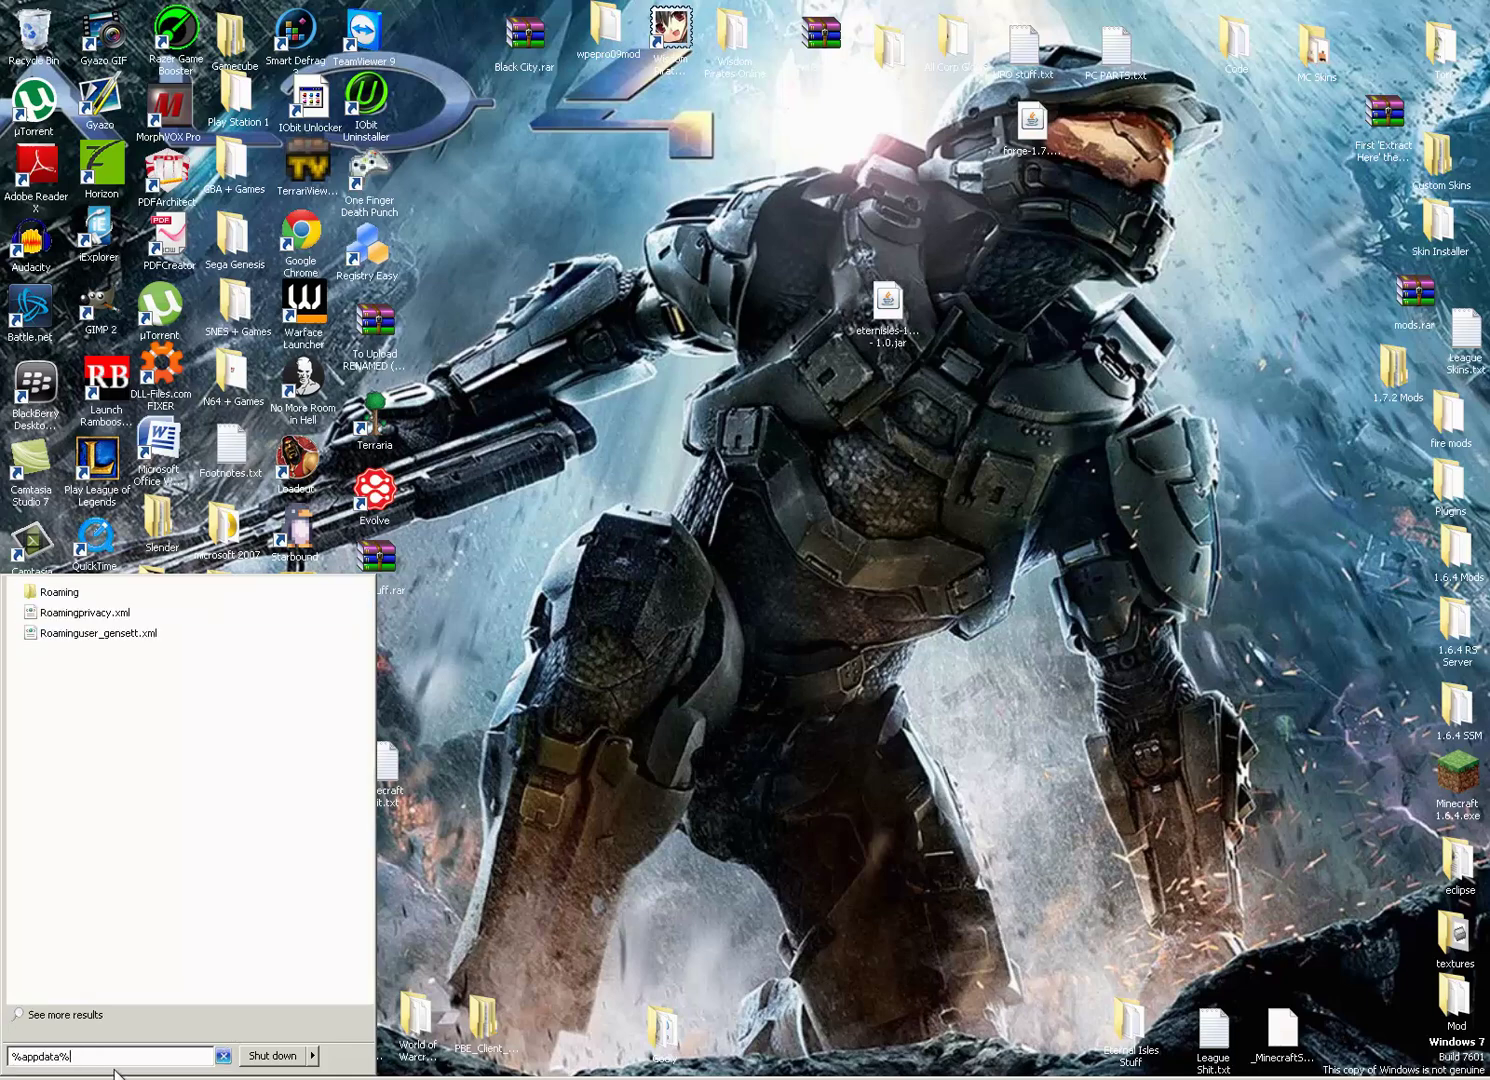
{"action": "key", "text": "Return"}
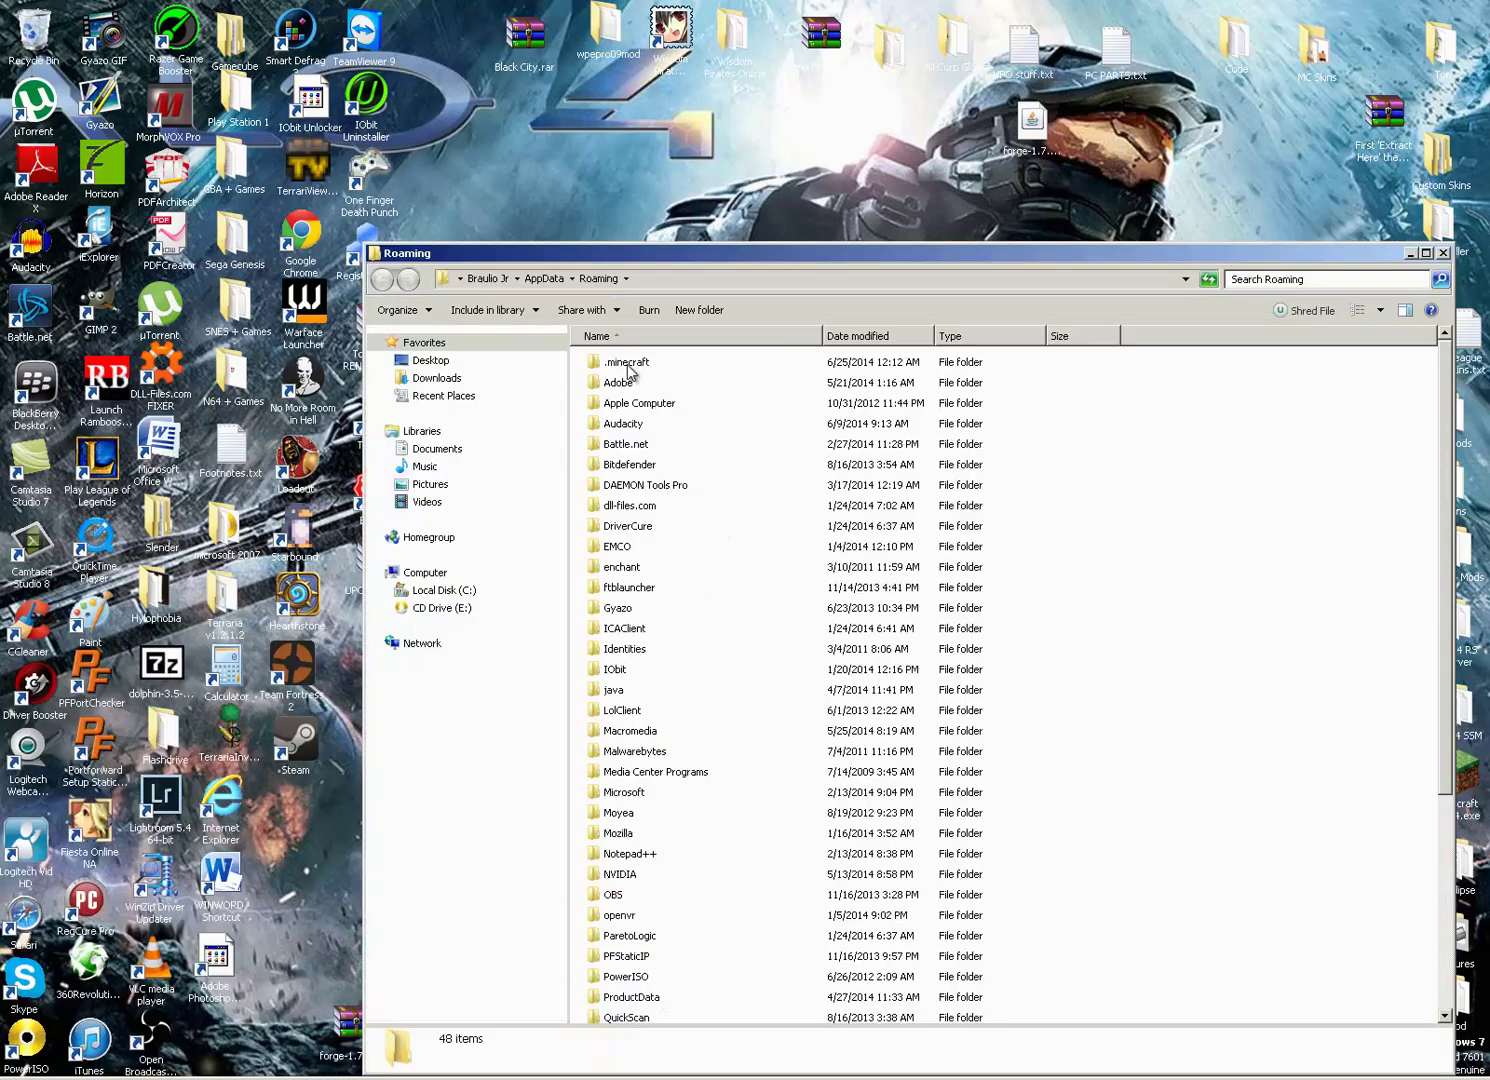
{"action": "double_click", "coordinate": [628, 364]}
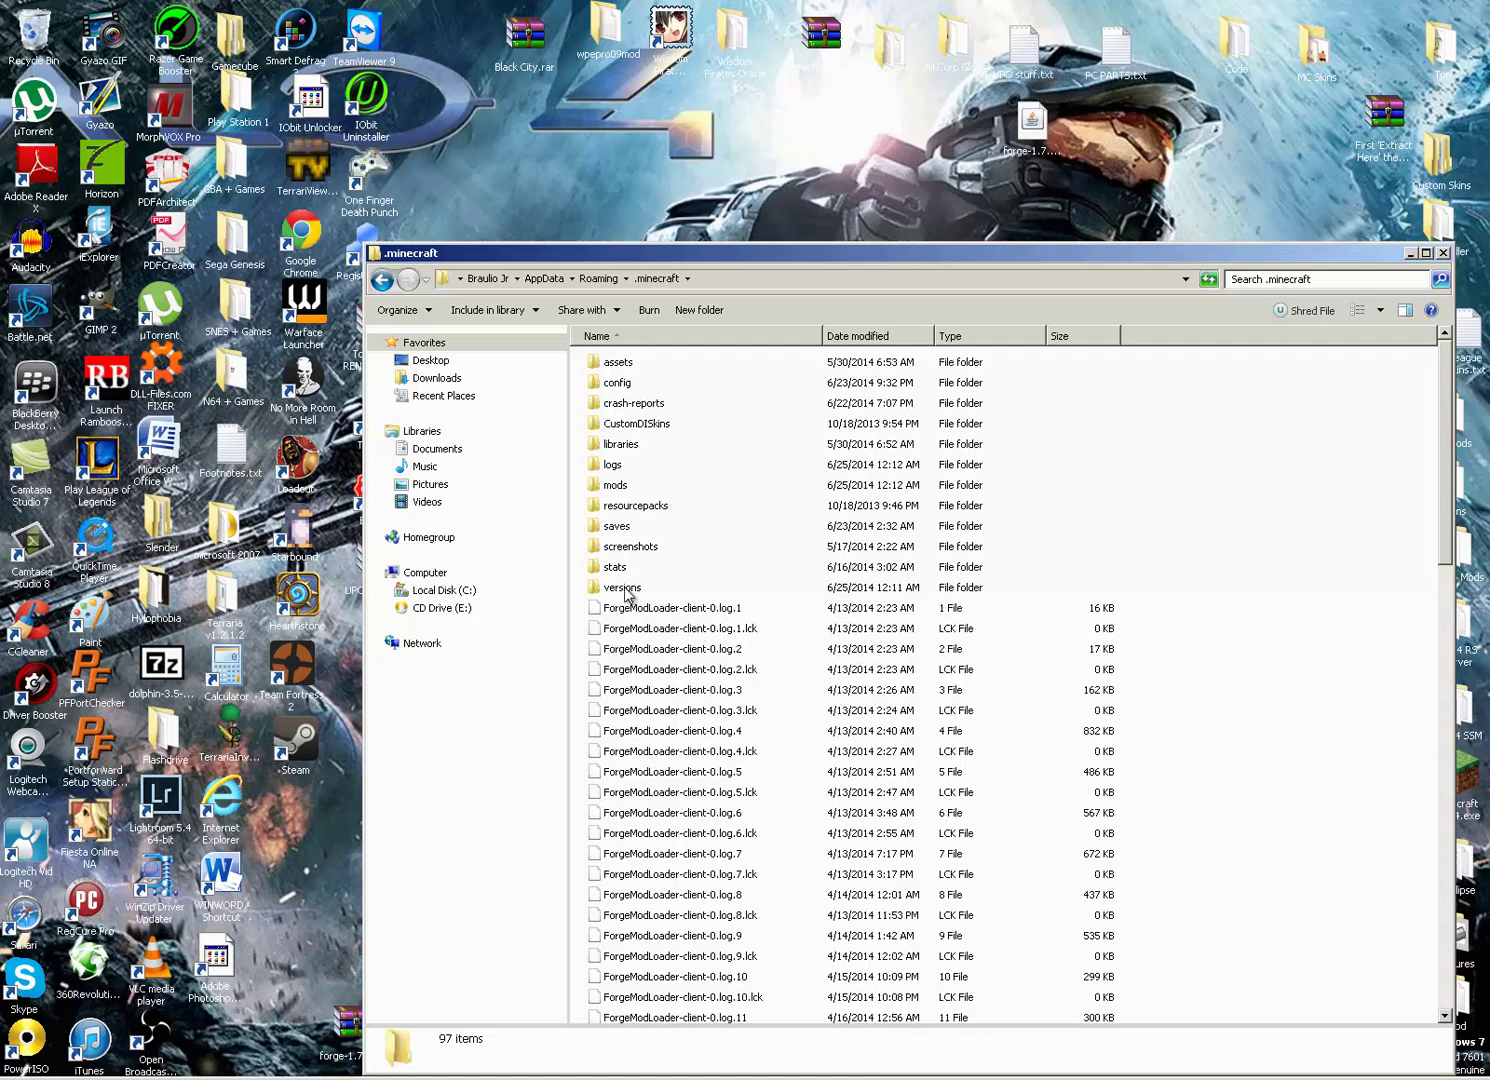
{"action": "double_click", "coordinate": [616, 487]}
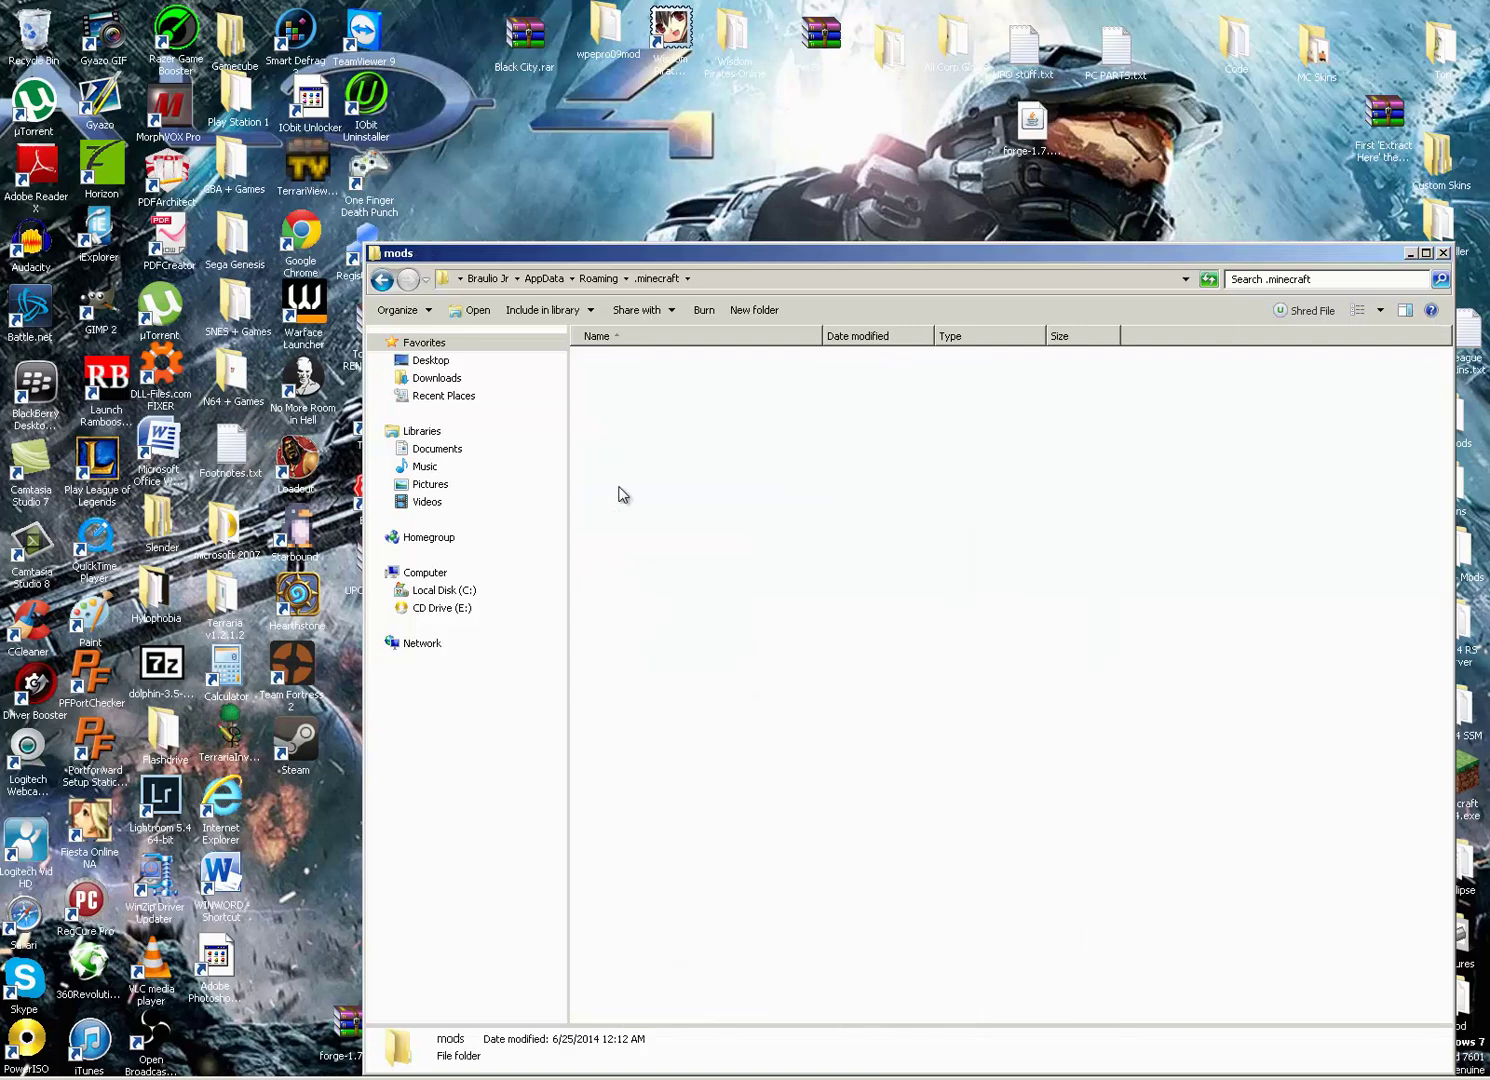
- Move and shrink the mods window to uncover the desktop, put the eternisles jar into the mods folder, and close the window
{"action": "left_click_drag", "start_coordinate": [840, 258], "coordinate": [761, 205]}
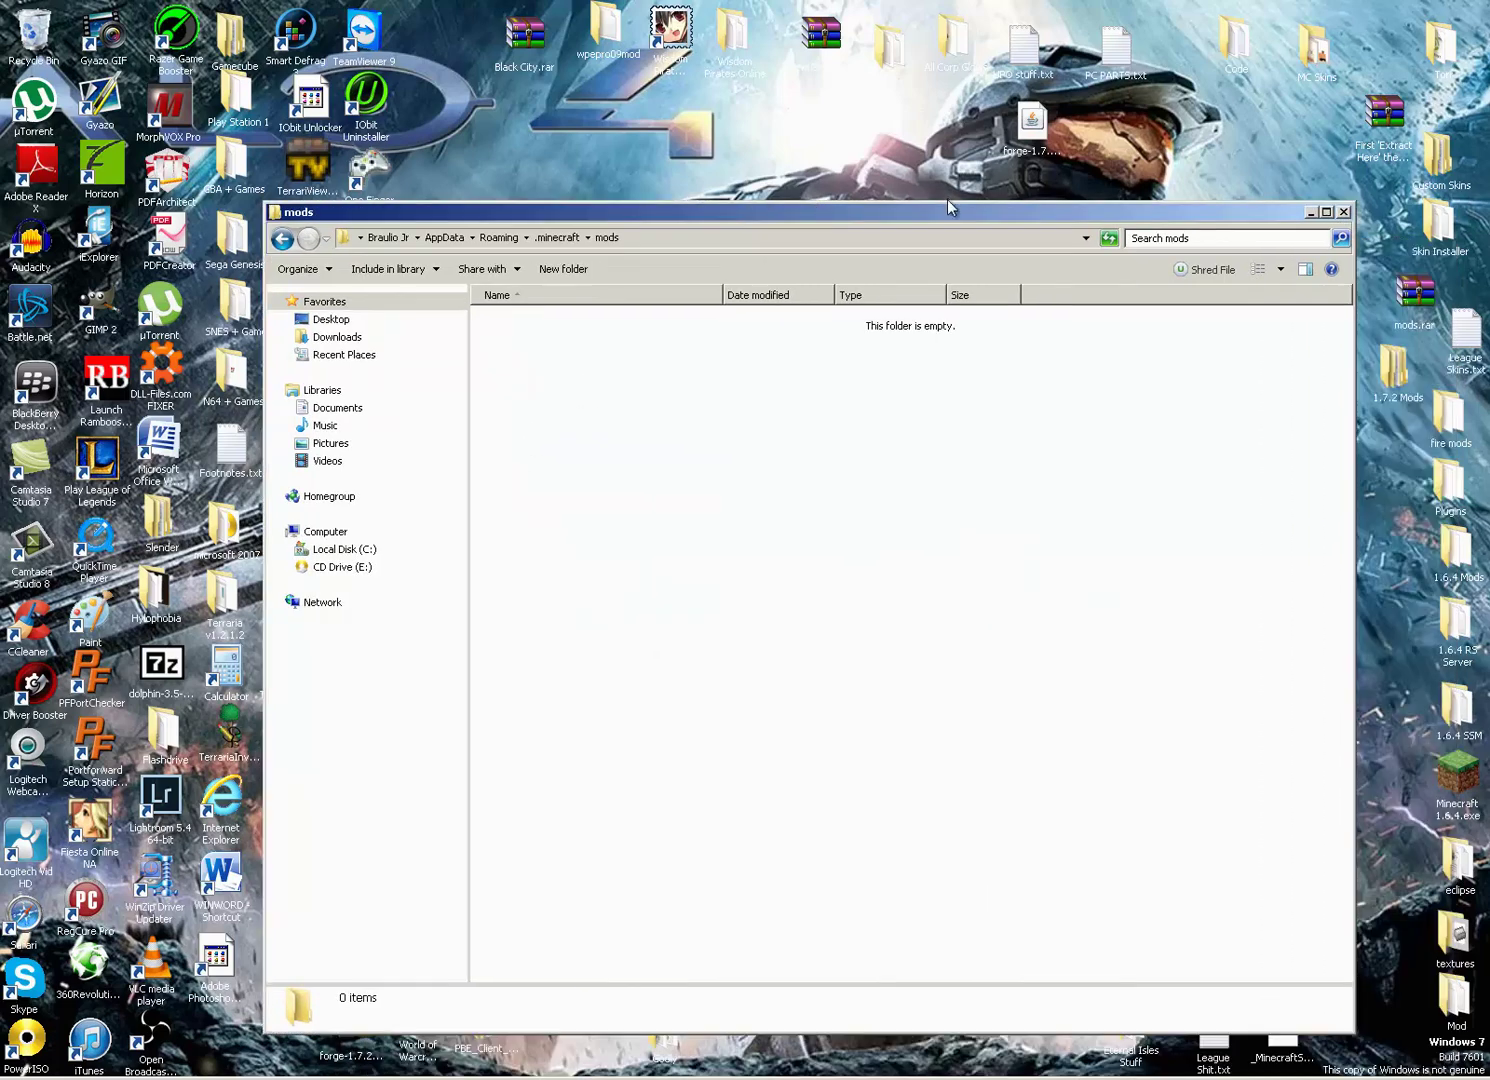
{"action": "left_click_drag", "start_coordinate": [945, 206], "coordinate": [680, 246]}
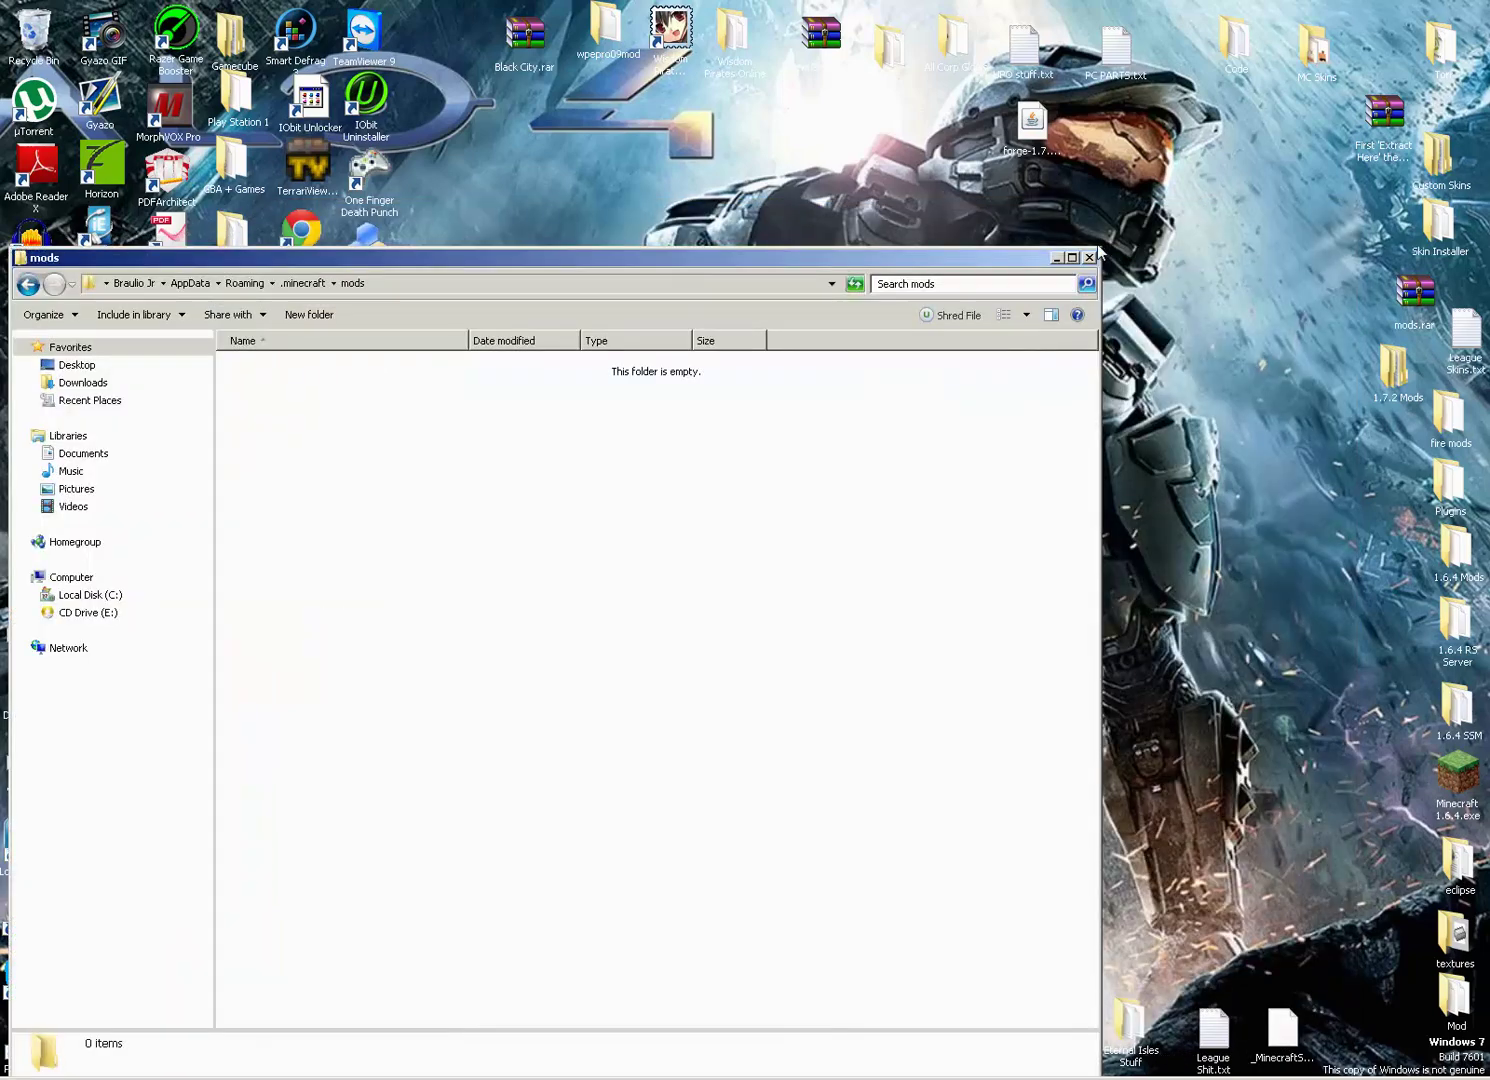
{"action": "left_click_drag", "start_coordinate": [1097, 244], "coordinate": [1047, 401]}
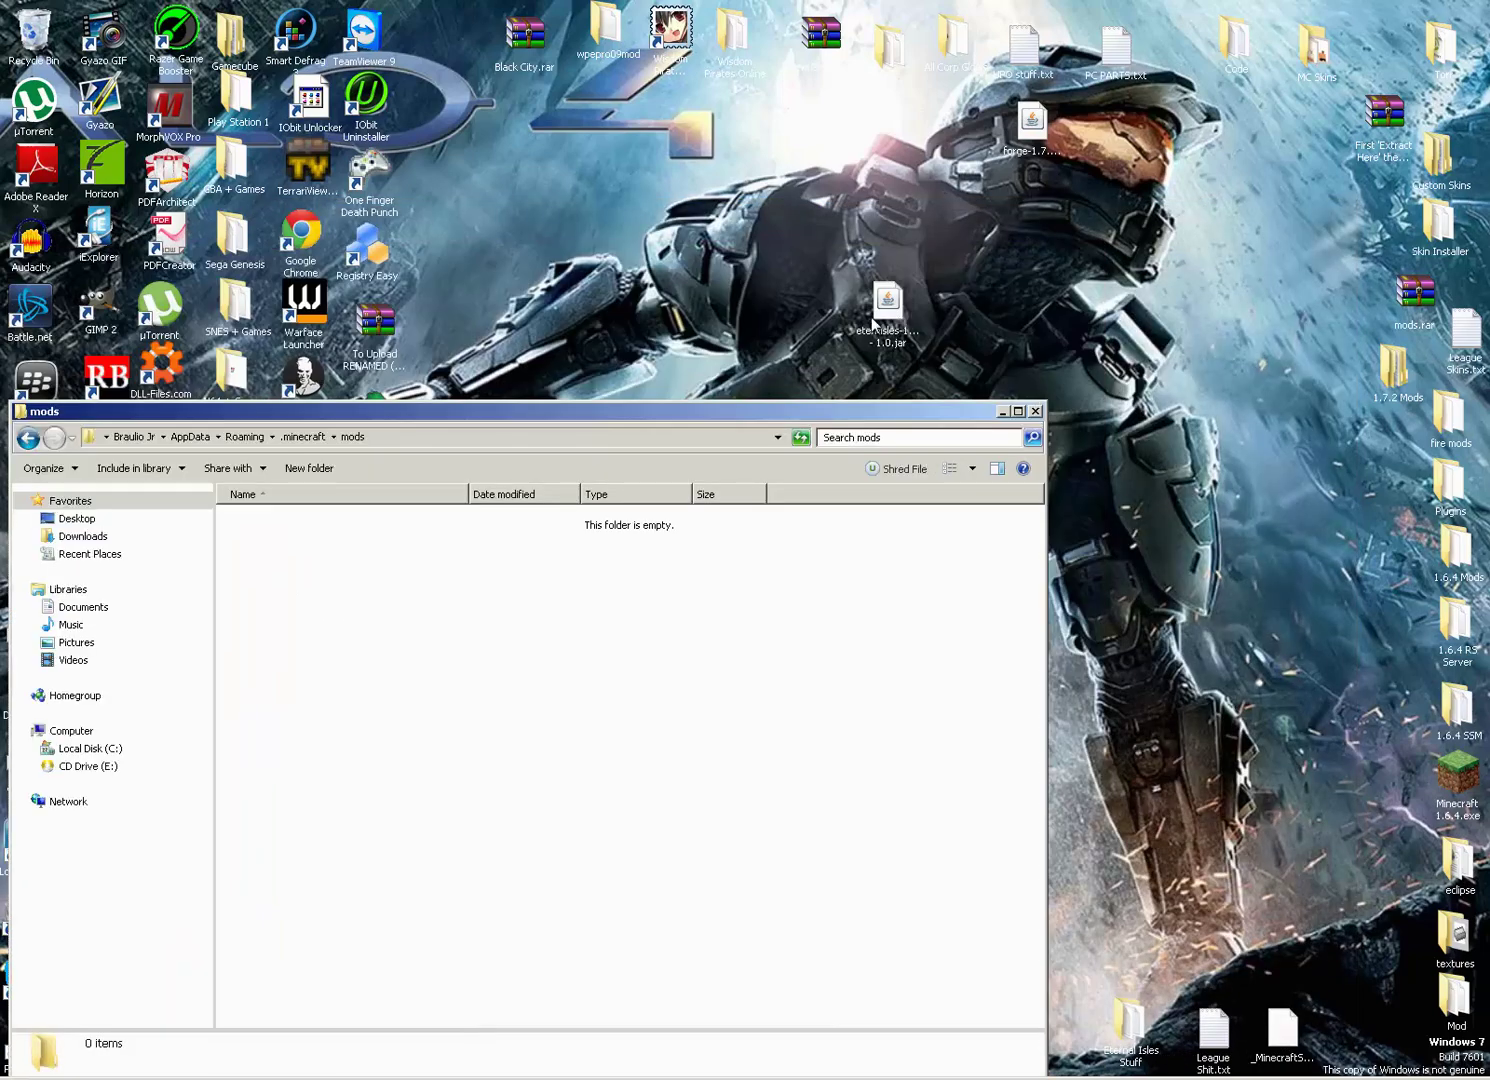
{"action": "mouse_move", "coordinate": [882, 316]}
{"action": "left_mouse_down"}
{"action": "mouse_move", "coordinate": [896, 285]}
{"action": "mouse_move", "coordinate": [313, 578]}
{"action": "mouse_move", "coordinate": [316, 621]}
{"action": "left_mouse_up"}
{"action": "left_click", "coordinate": [316, 620]}
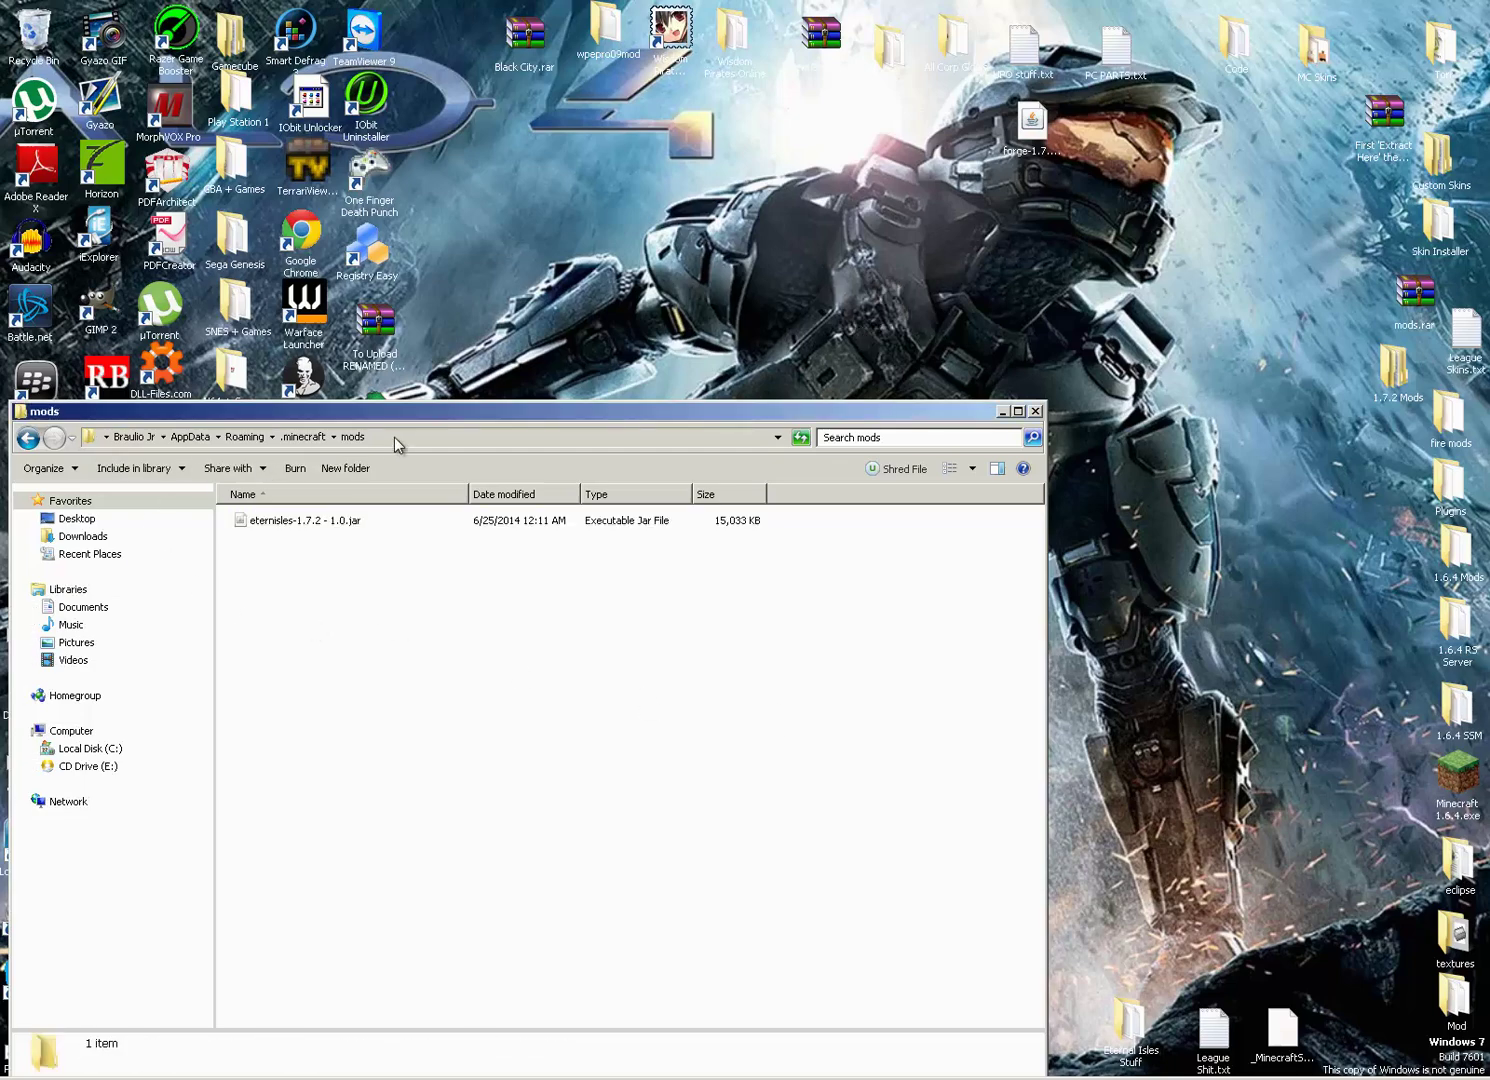
{"action": "left_click", "coordinate": [27, 438]}
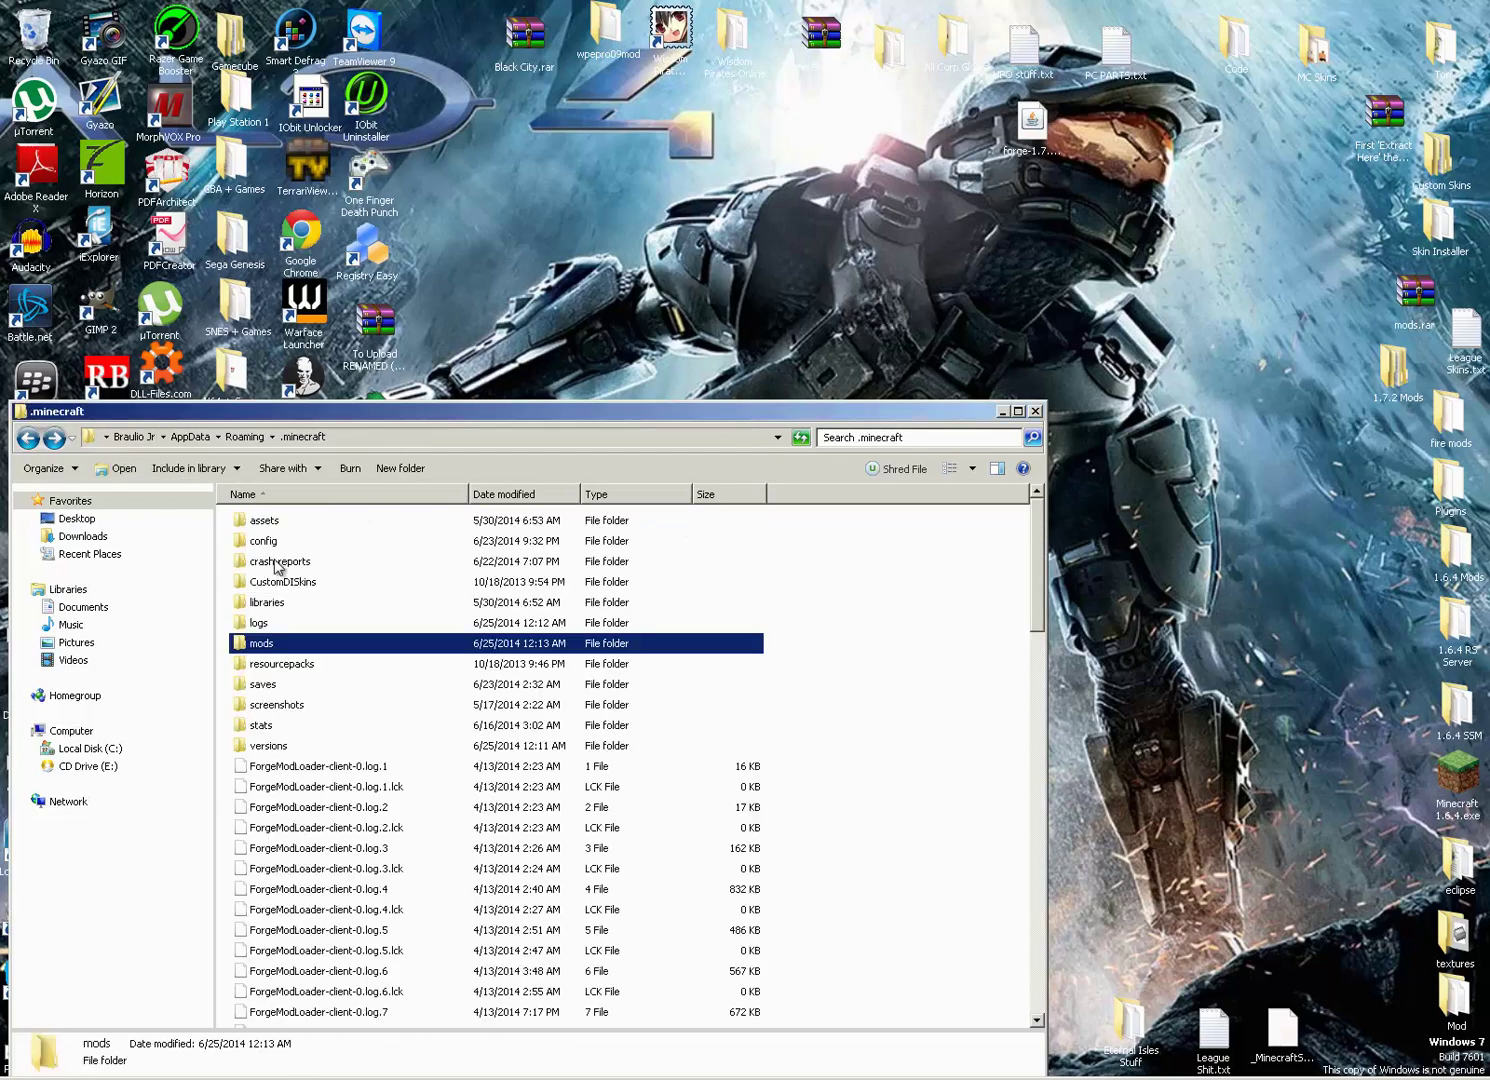
{"action": "left_click", "coordinate": [1036, 413]}
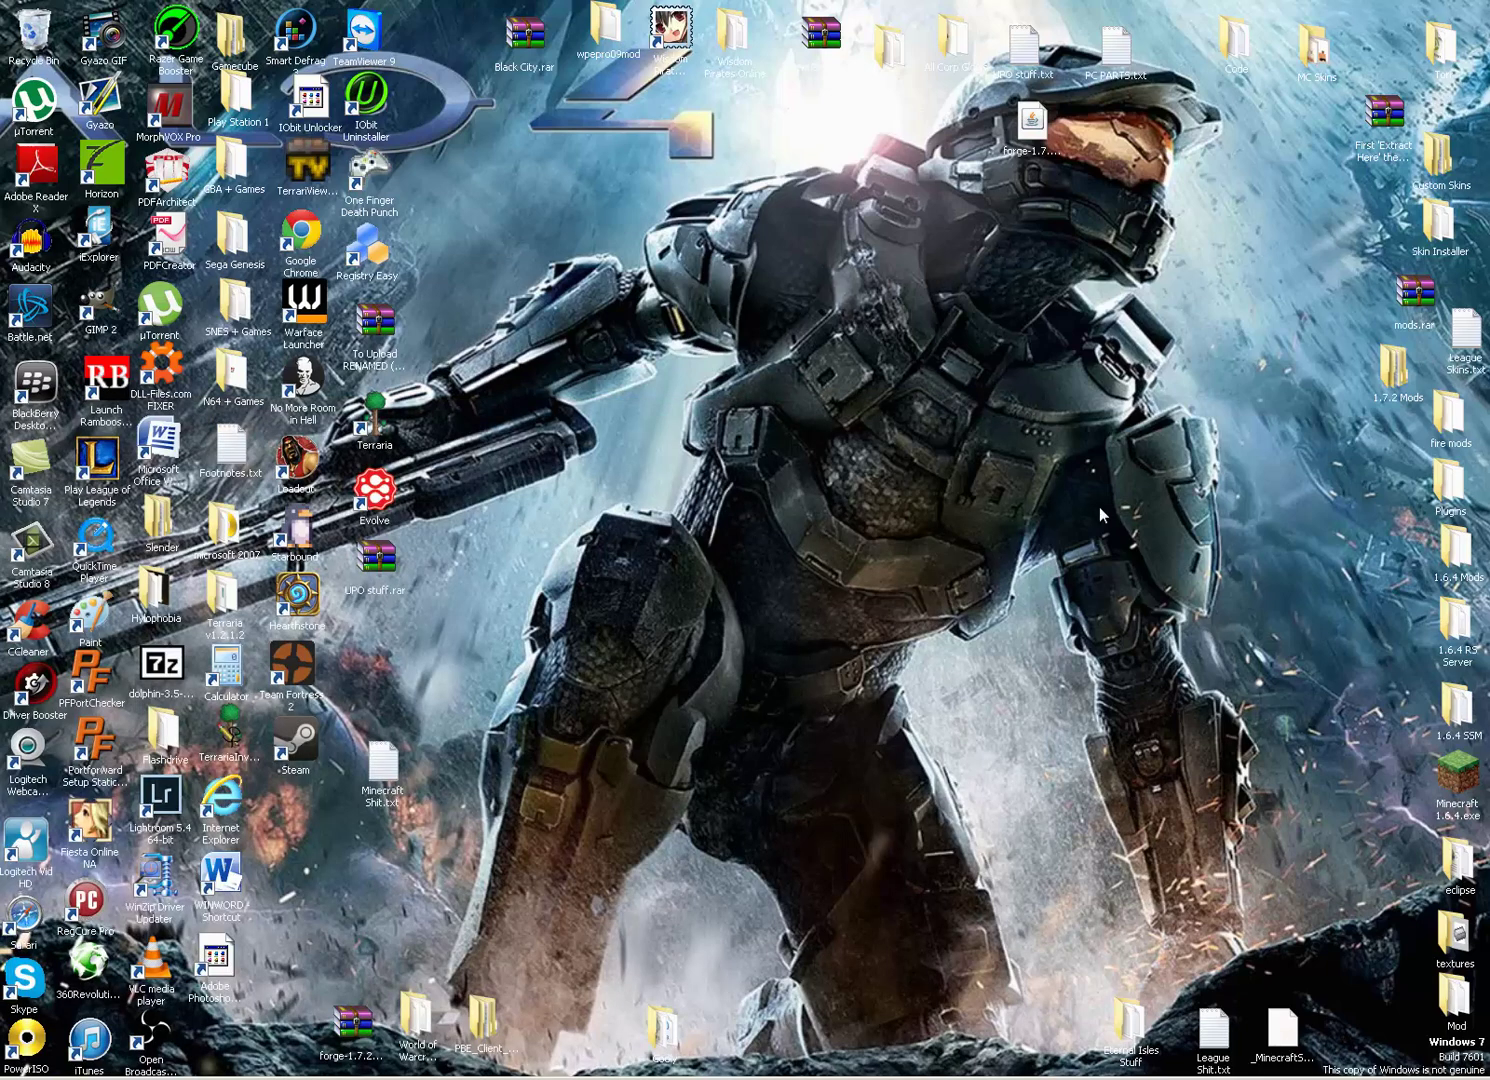
- Relaunch Minecraft with the Tutorial Forge profile, check the mod list for Eternal Isles, and return to the title screen
{"action": "double_click", "coordinate": [1442, 782]}
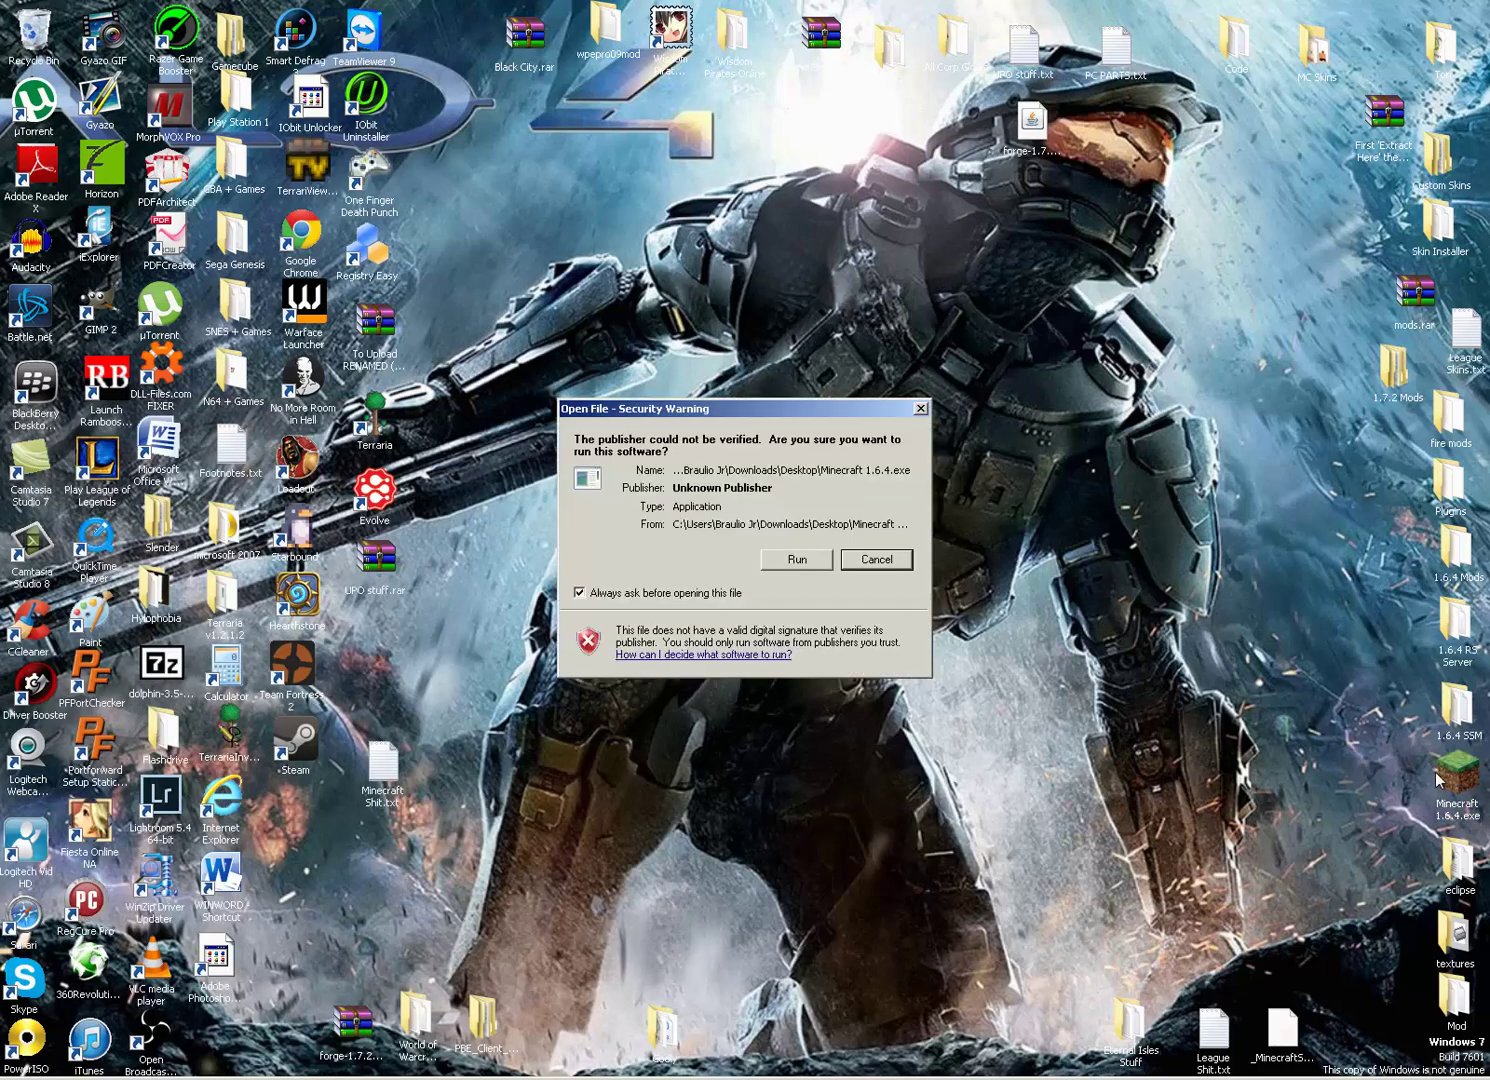
{"action": "left_click", "coordinate": [791, 562]}
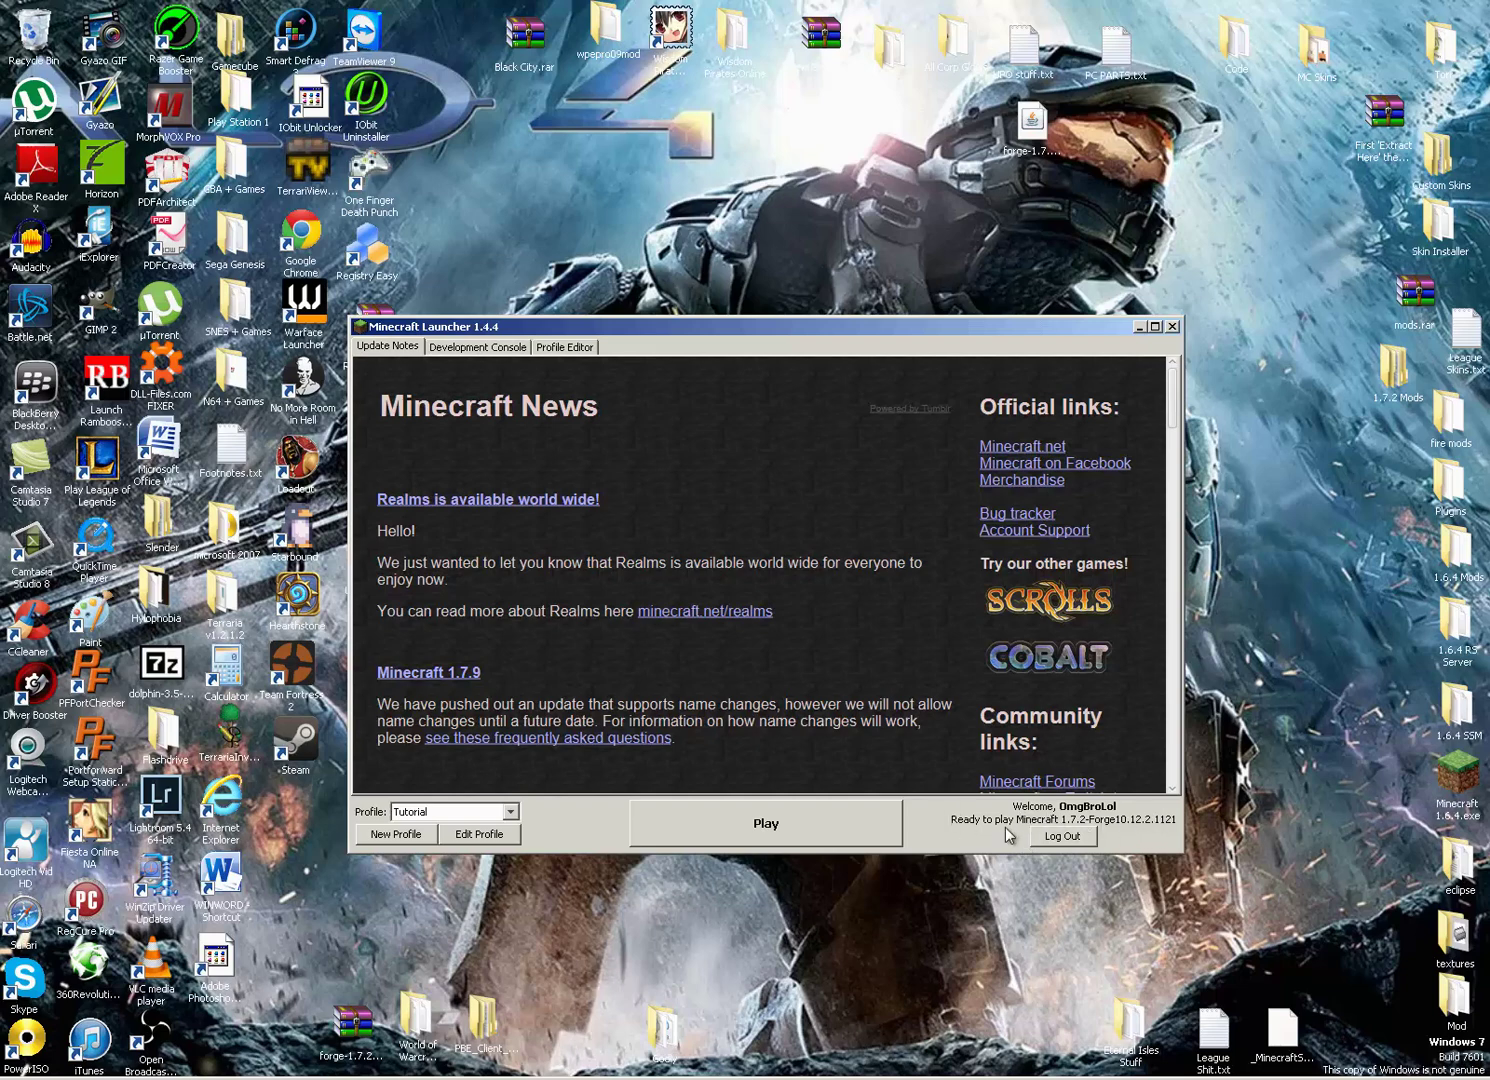
{"action": "left_click", "coordinate": [729, 824]}
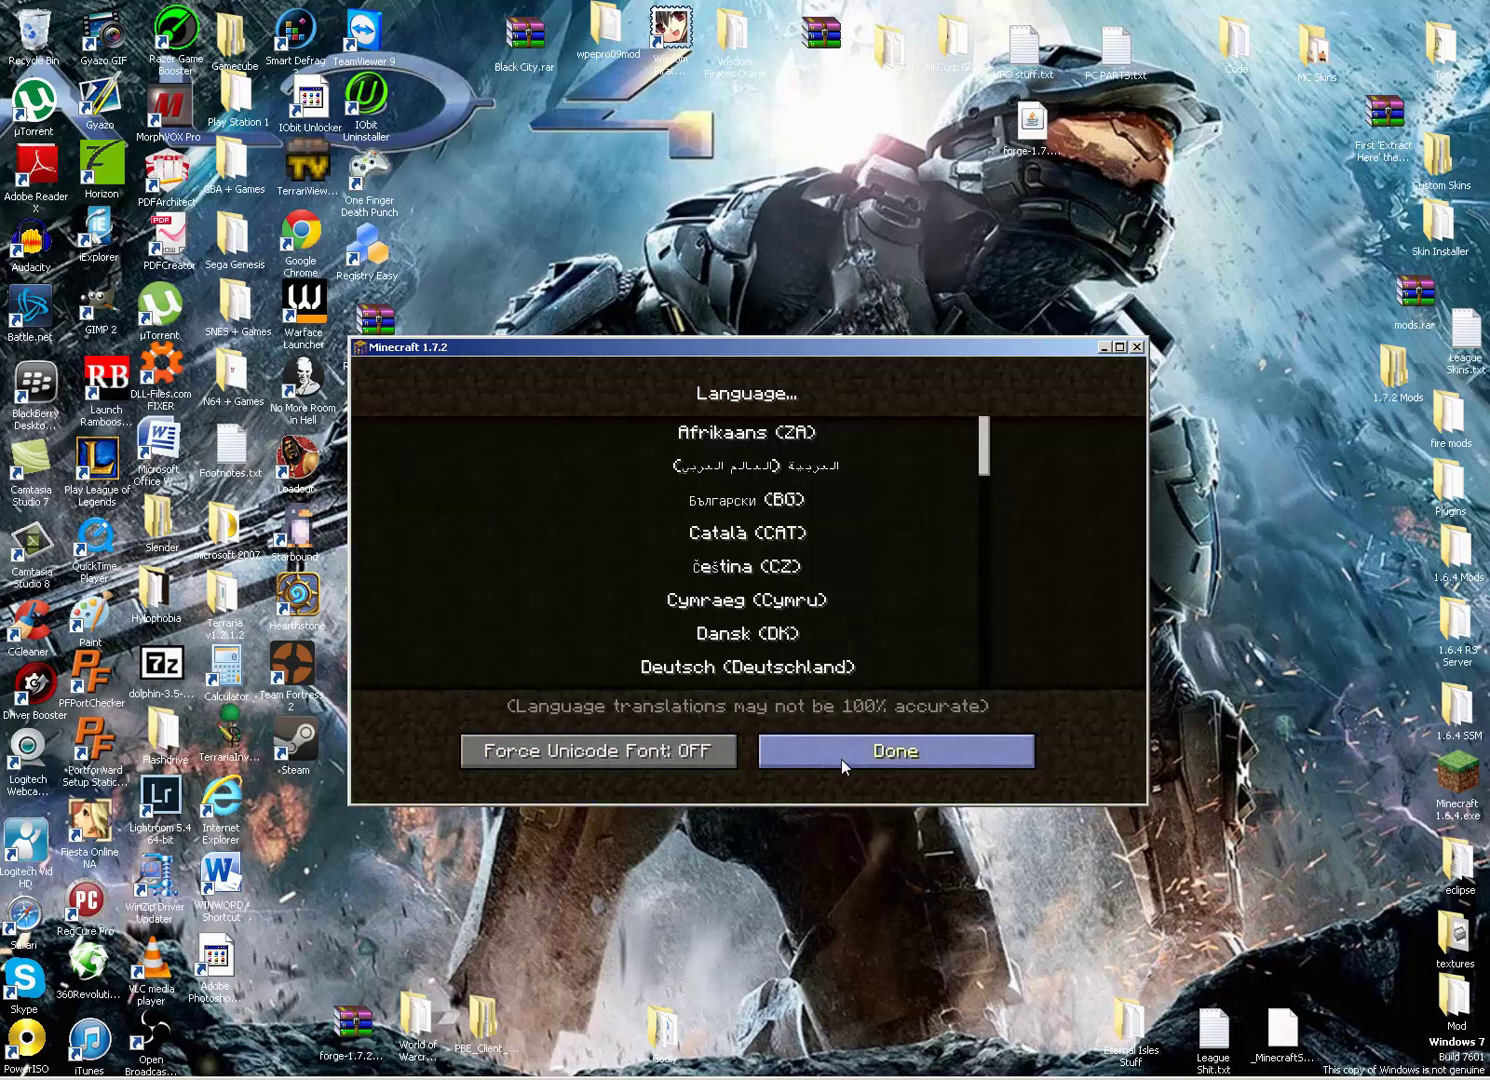
{"action": "left_click", "coordinate": [860, 668]}
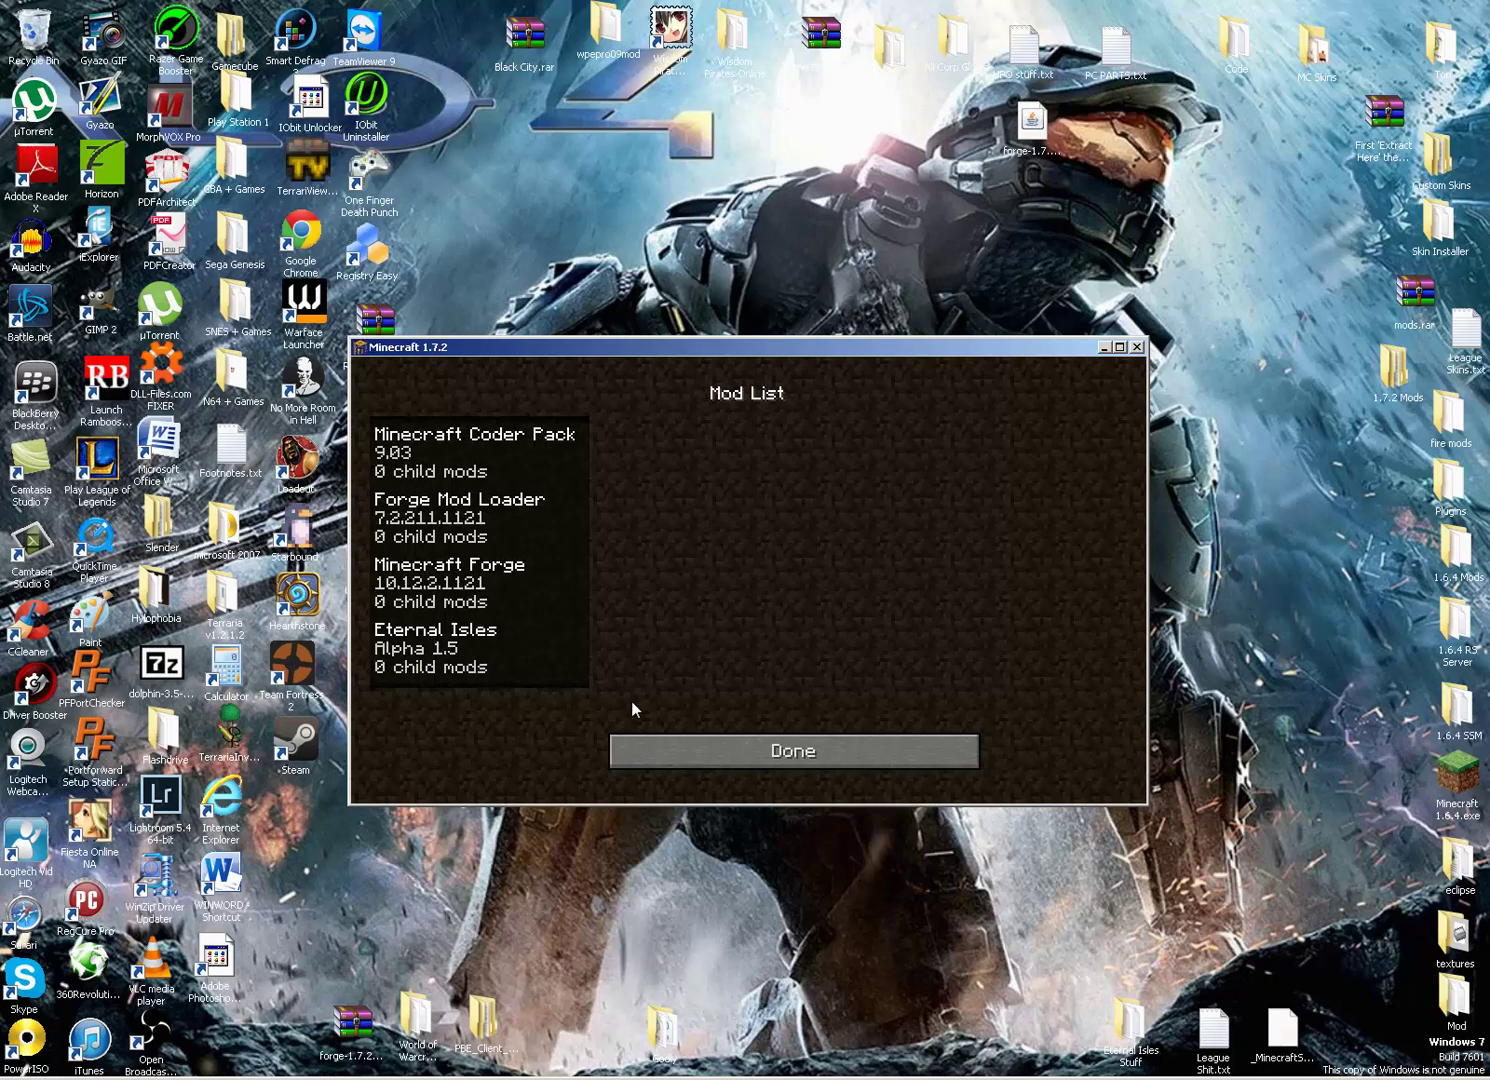
{"action": "left_click", "coordinate": [623, 749]}
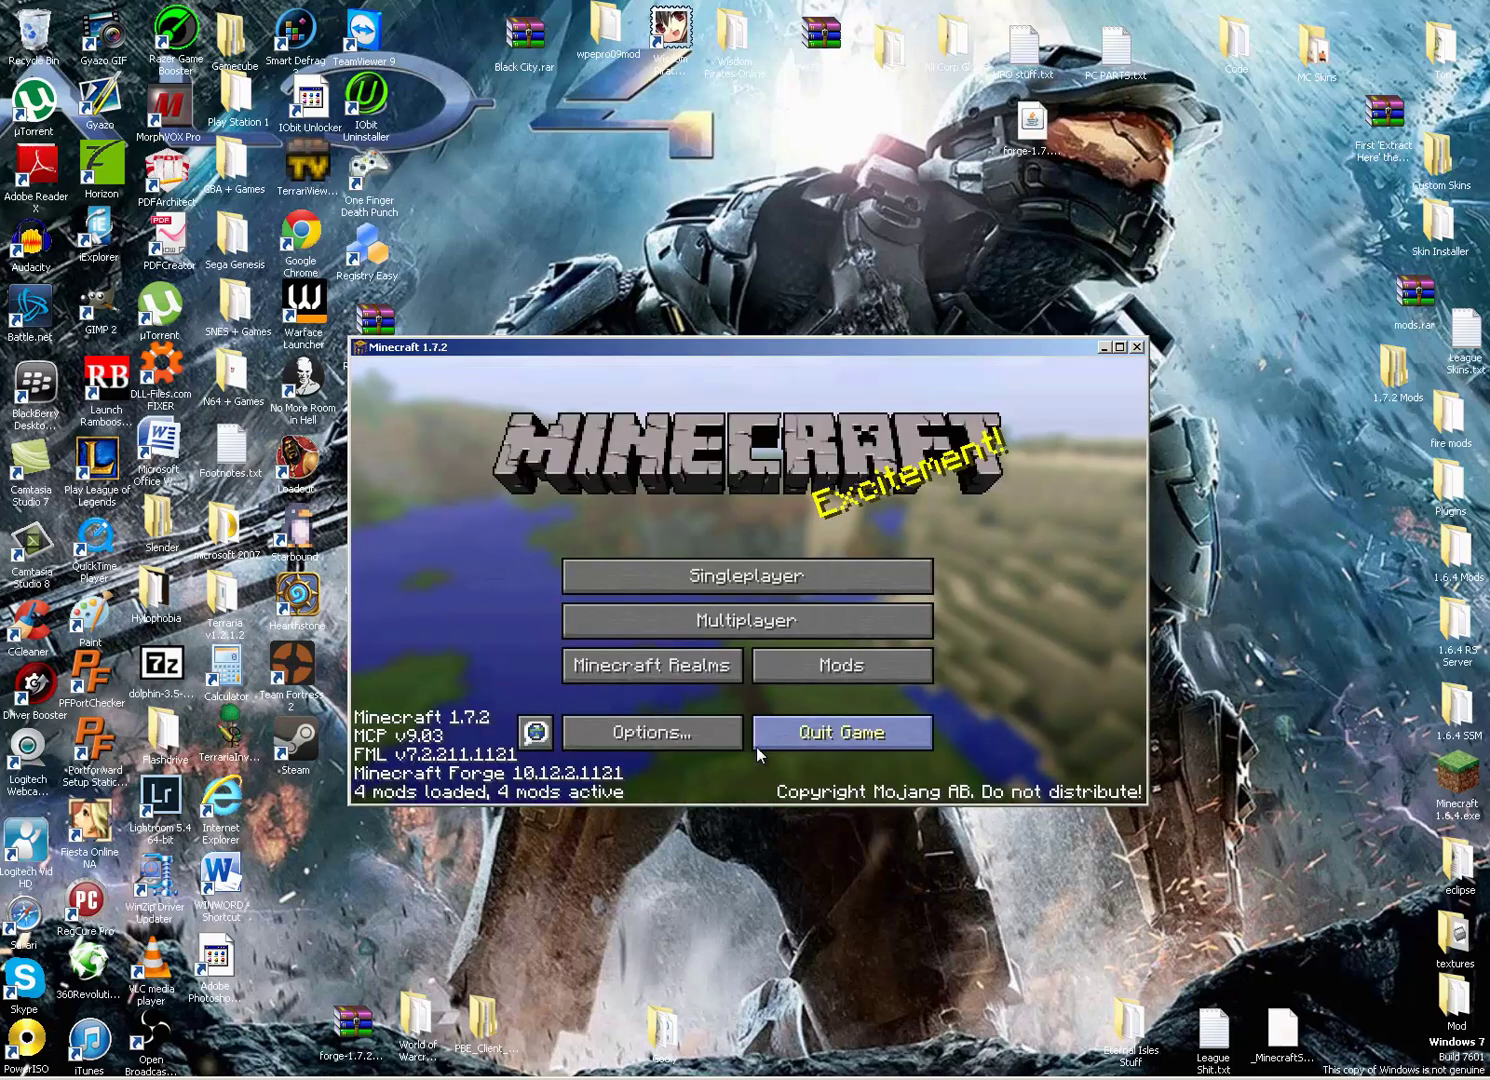
- Create a new singleplayer world named Eternal Isles in Survival mode
{"action": "left_click", "coordinate": [746, 576]}
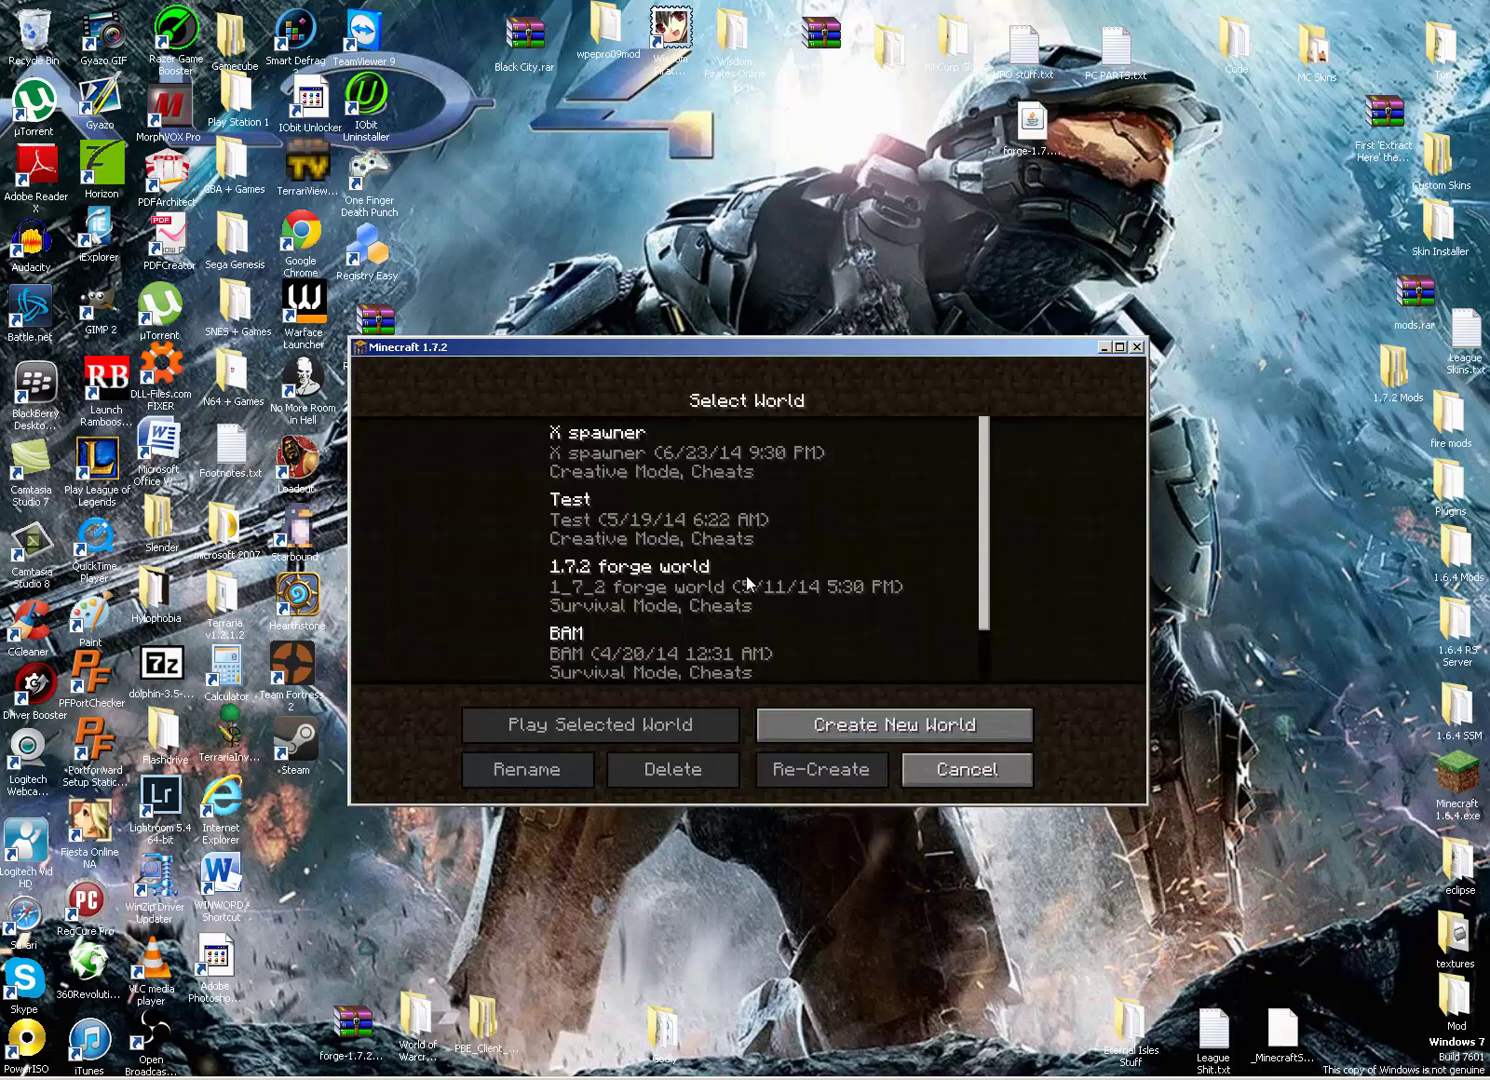
{"action": "scroll", "coordinate": [880, 560], "scroll_direction": "down", "scroll_amount": 2}
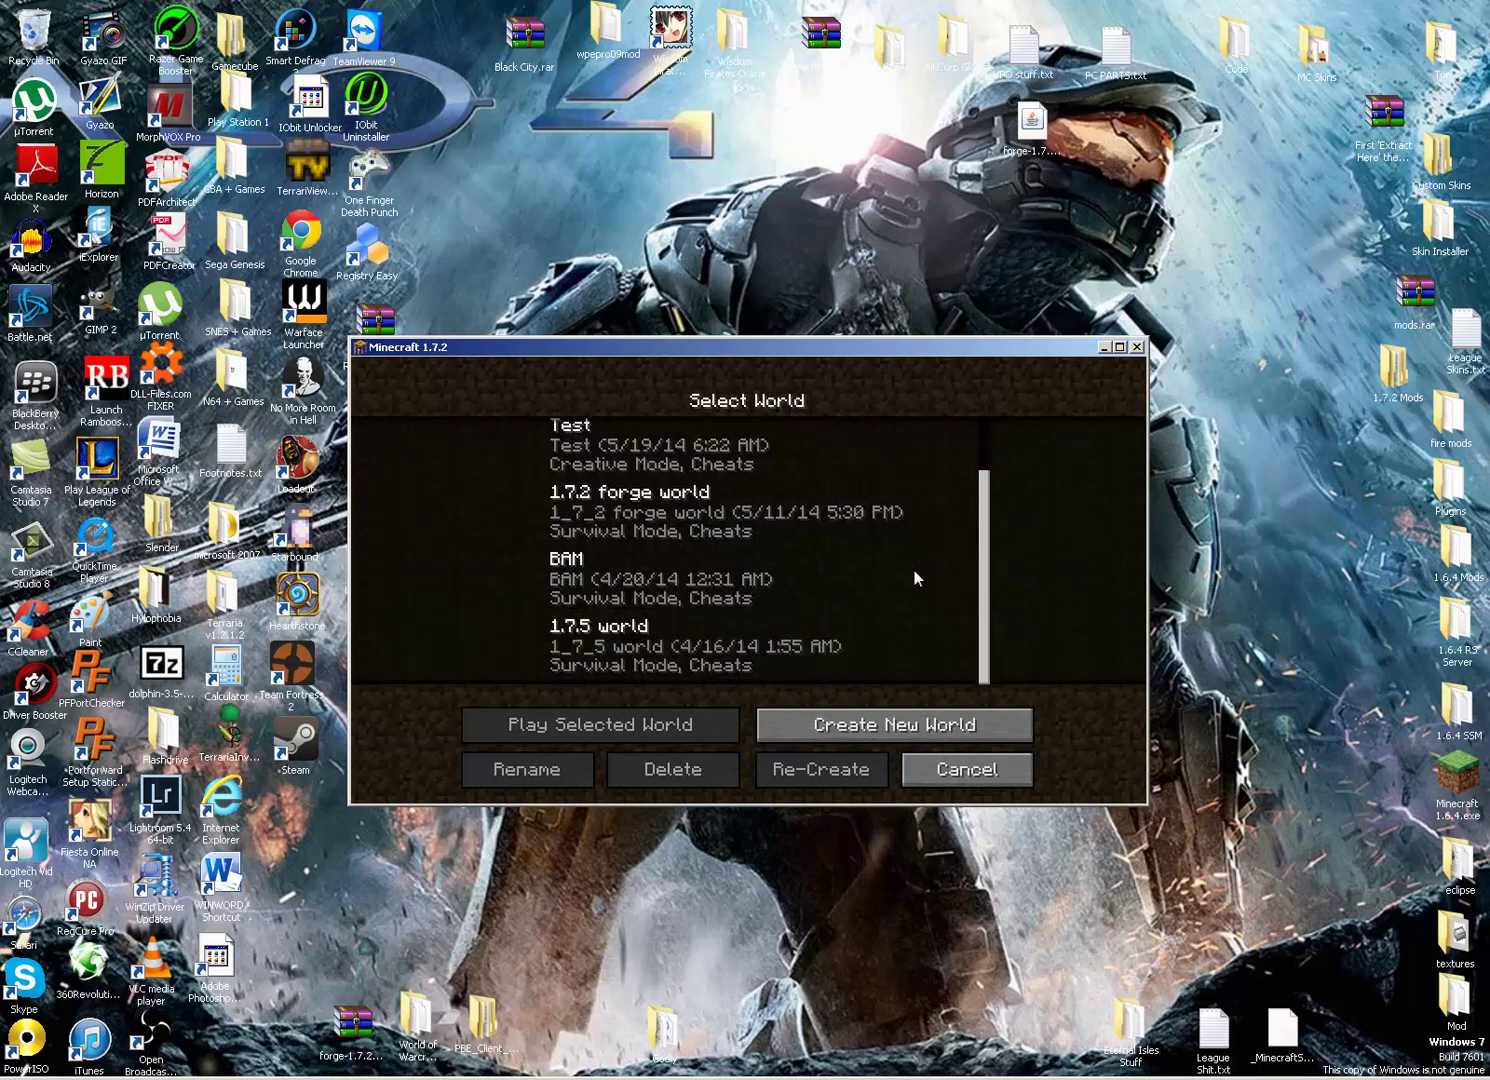
{"action": "left_click", "coordinate": [880, 725]}
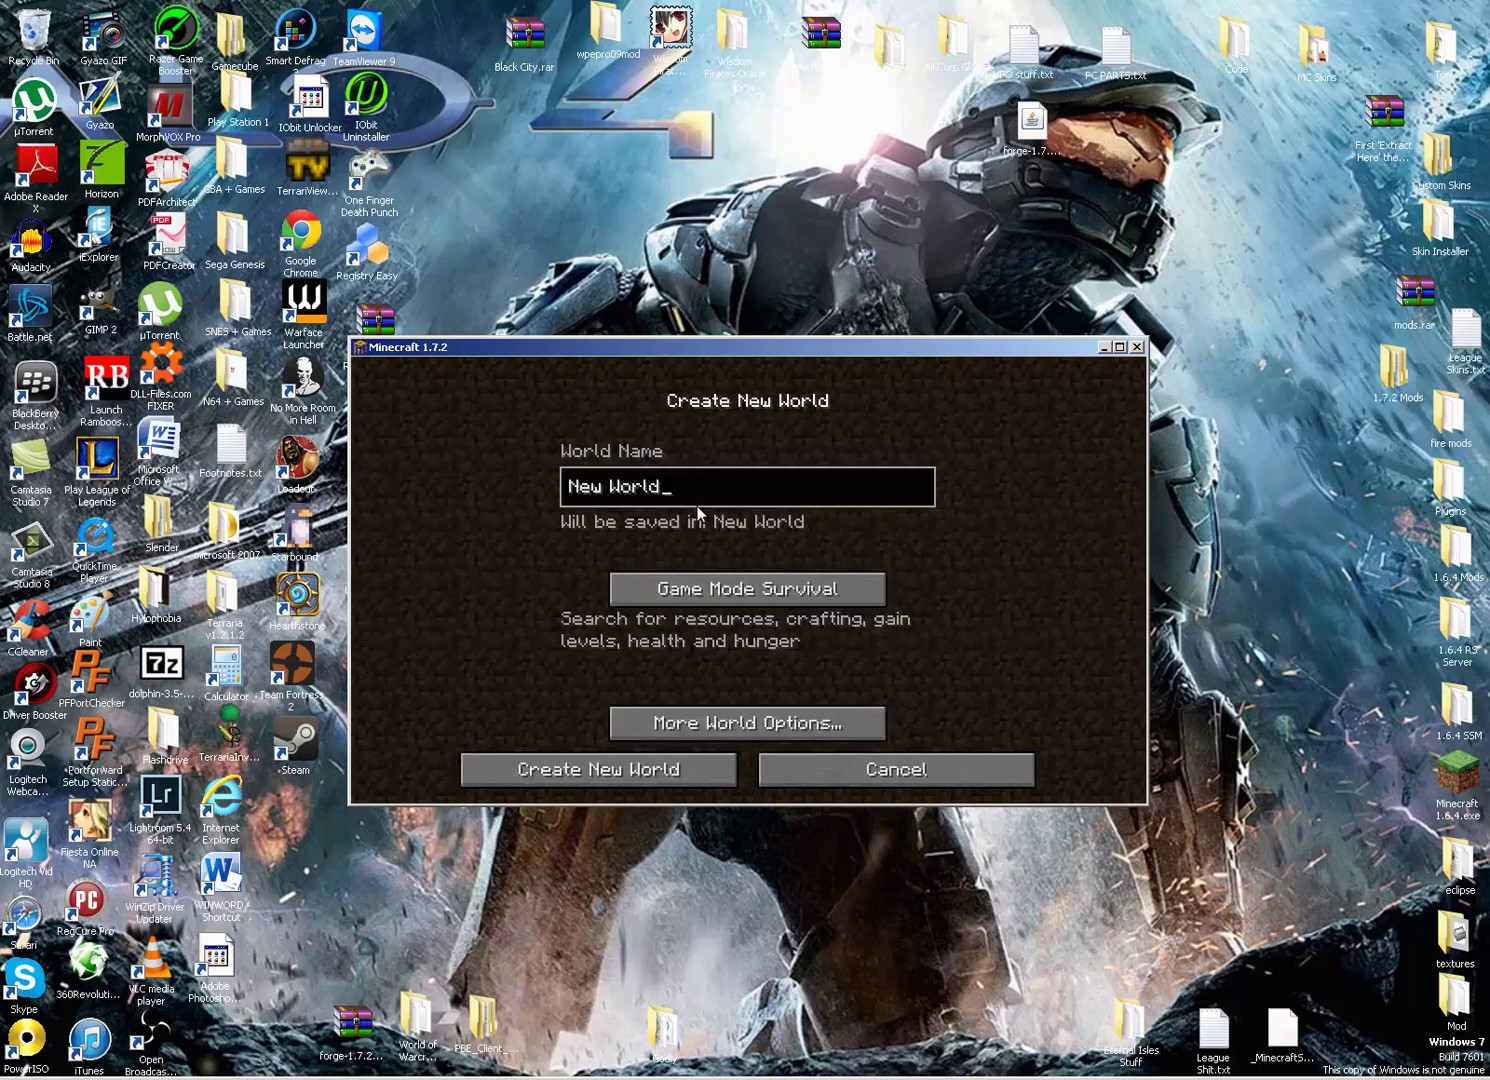
{"action": "key", "text": "BackSpace"}
{"action": "key", "text": "BackSpace"}
{"action": "key", "text": "BackSpace"}
{"action": "key", "text": "BackSpace"}
{"action": "key", "text": "BackSpace"}
{"action": "key", "text": "BackSpace"}
{"action": "key", "text": "BackSpace"}
{"action": "key", "text": "BackSpace"}
{"action": "key", "text": "BackSpace"}
{"action": "type", "text": "Eternal Isles"}
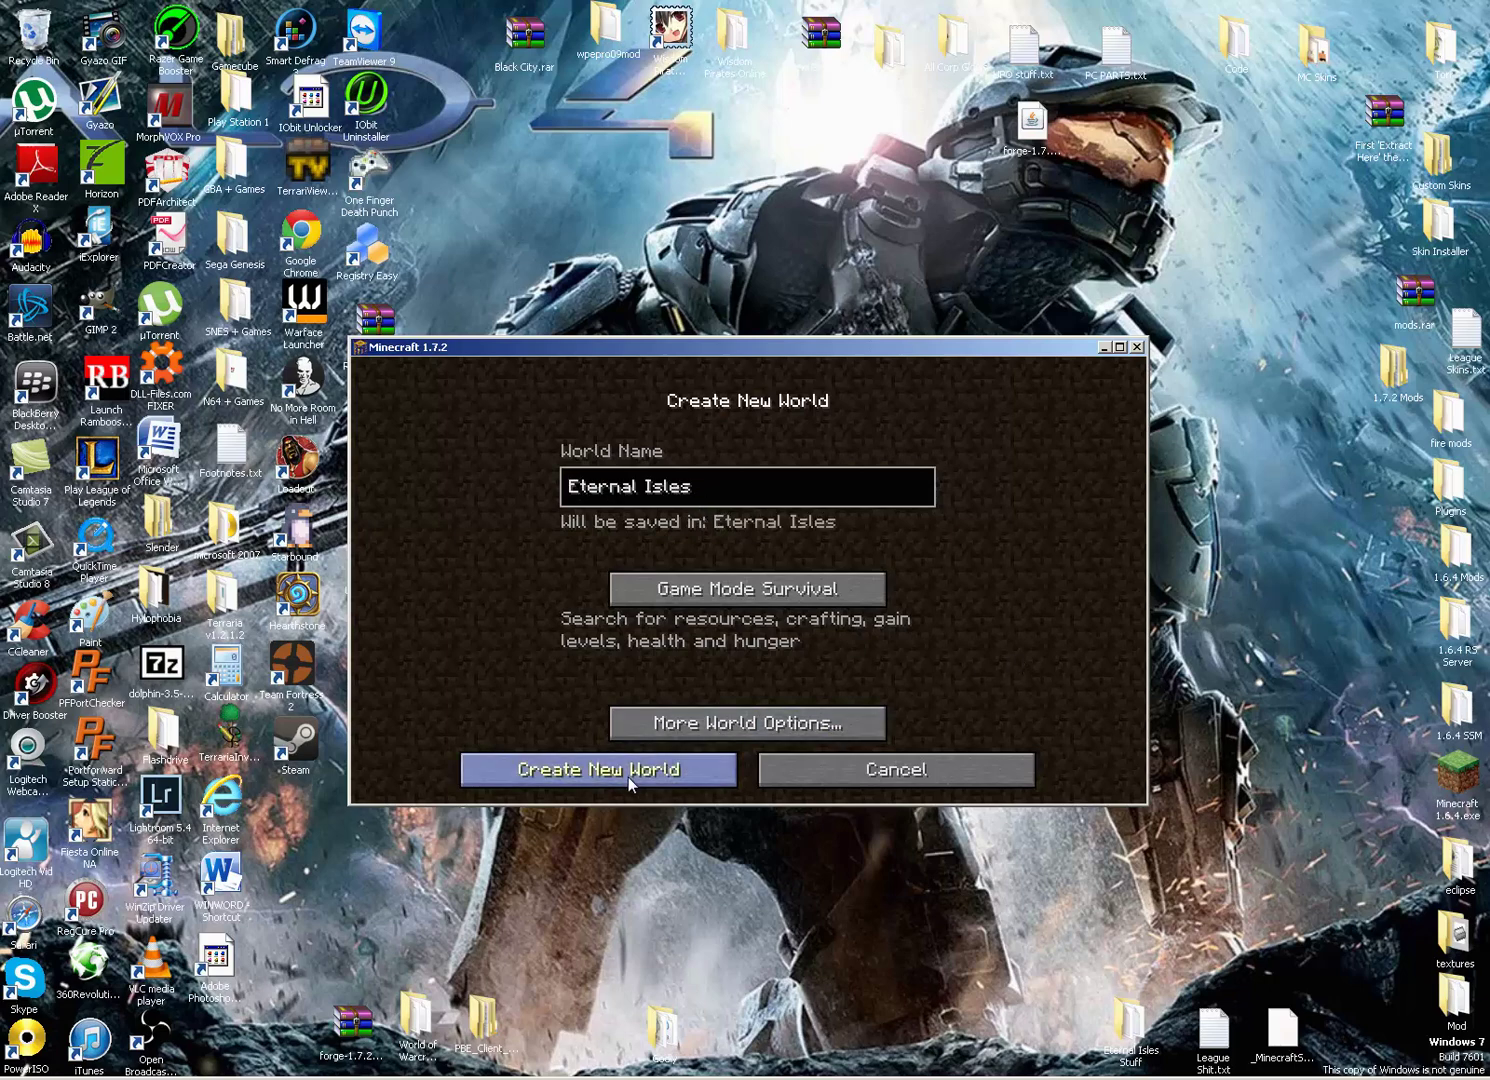
{"action": "left_click", "coordinate": [690, 762]}
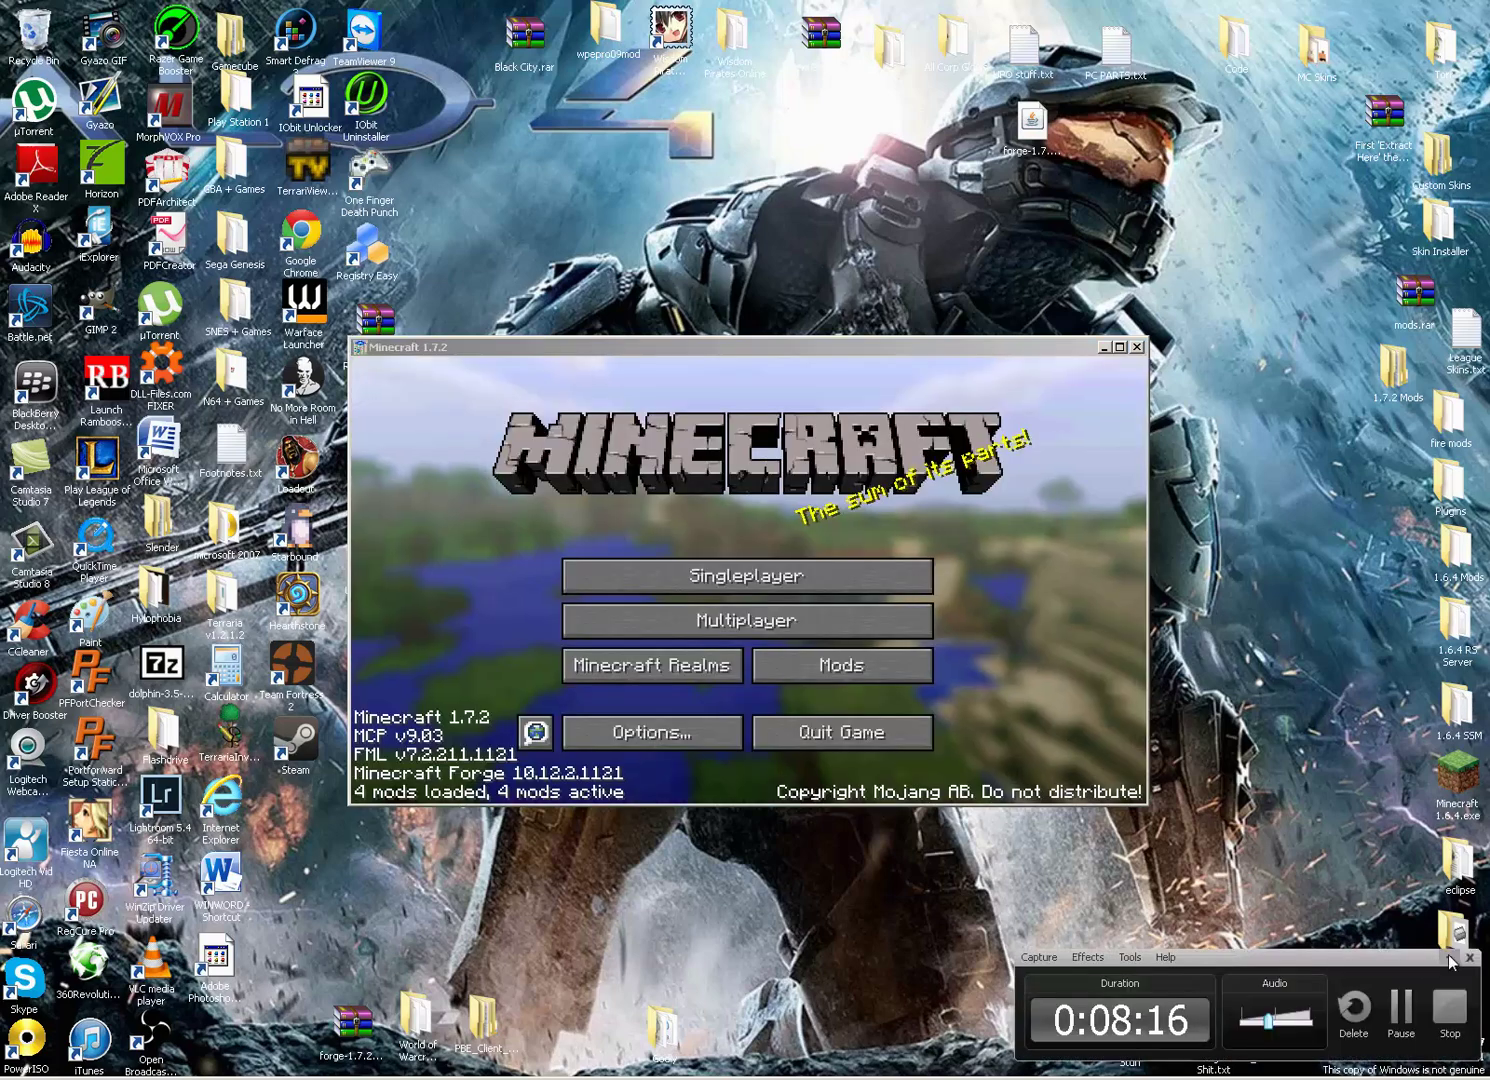
- Respawn in the world, view the inventory, and close the game
{"action": "left_click", "coordinate": [1451, 960]}
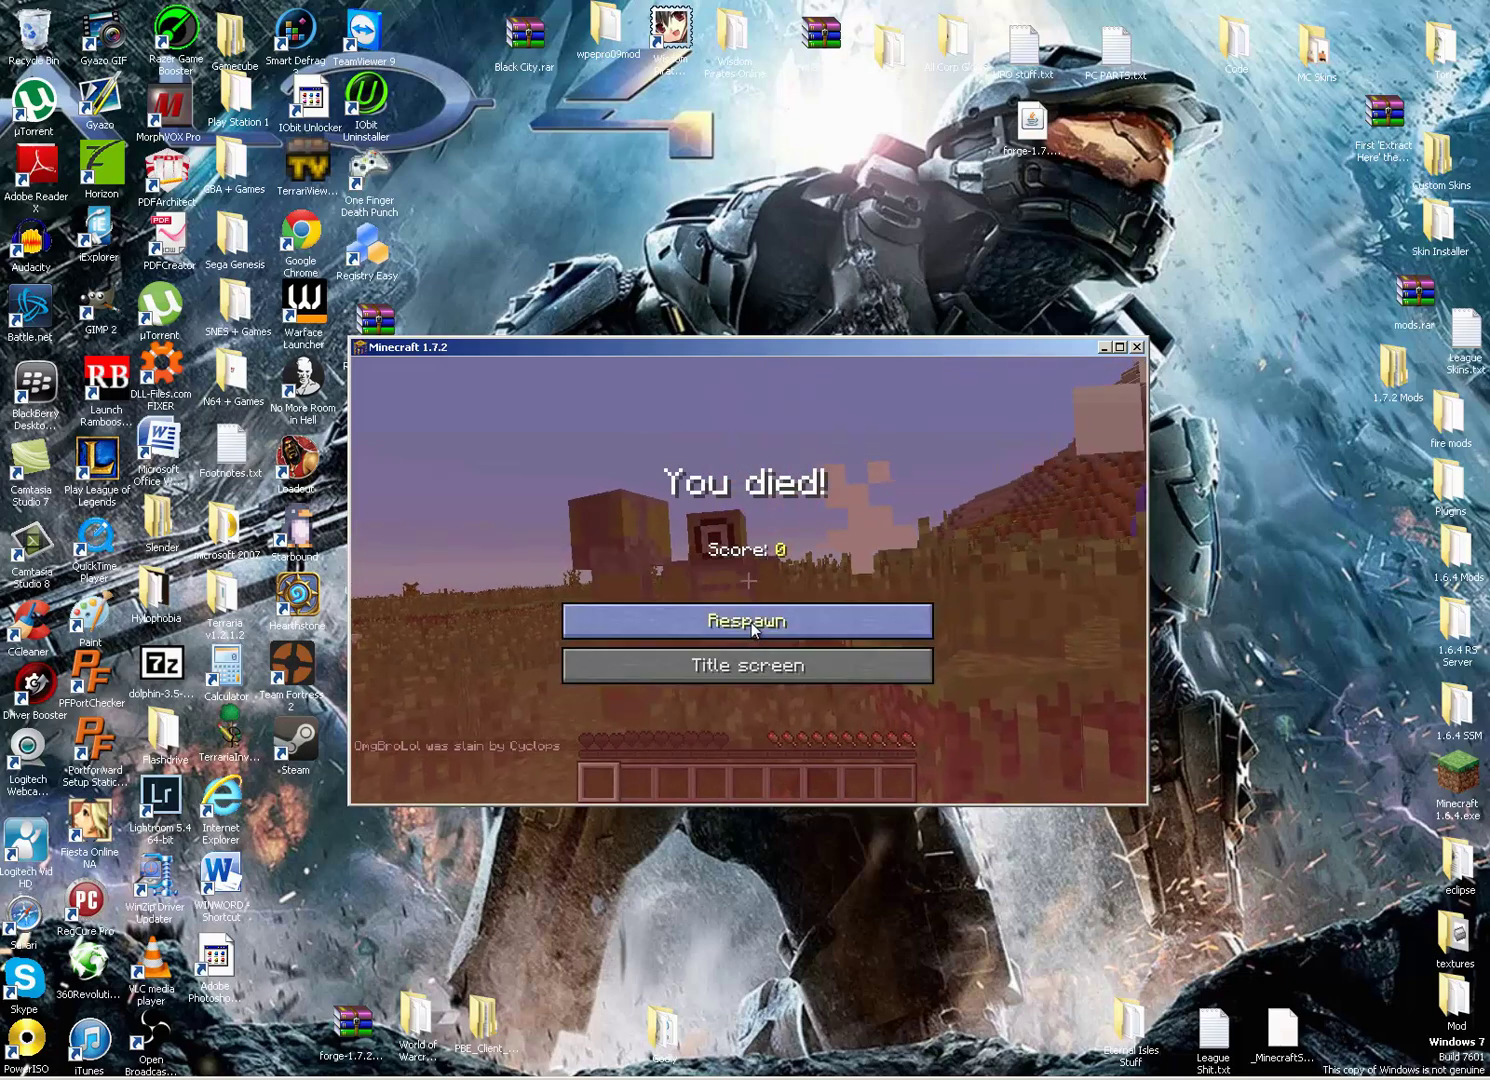
{"action": "left_click", "coordinate": [751, 622]}
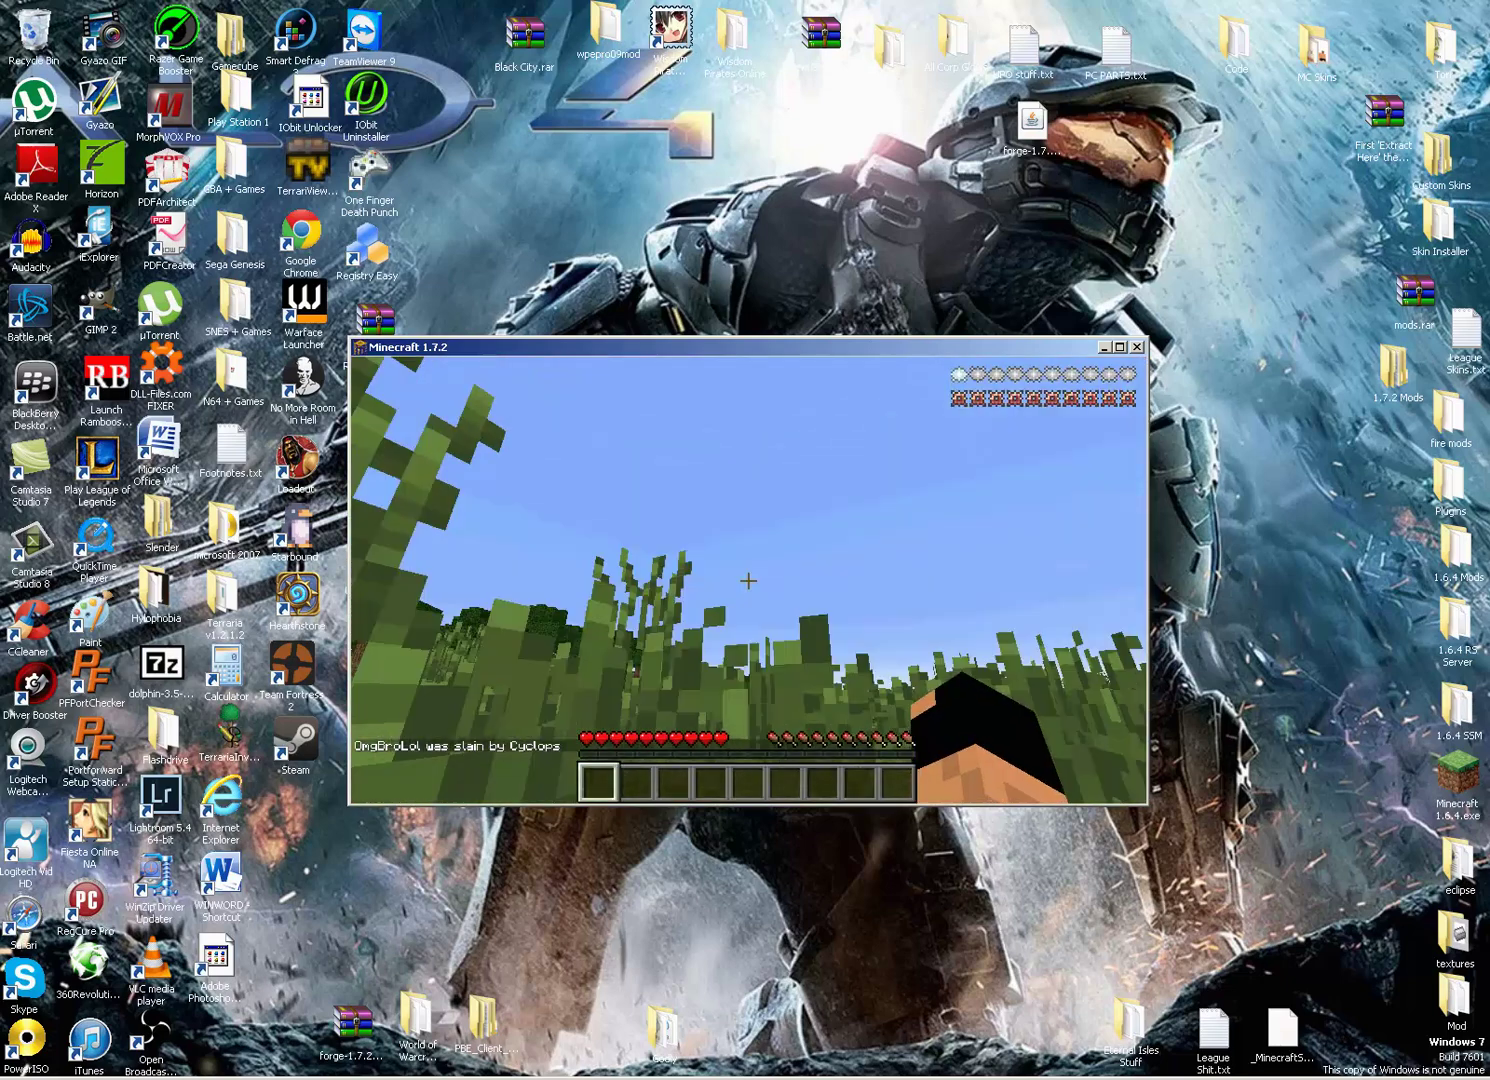
{"action": "key", "text": "e"}
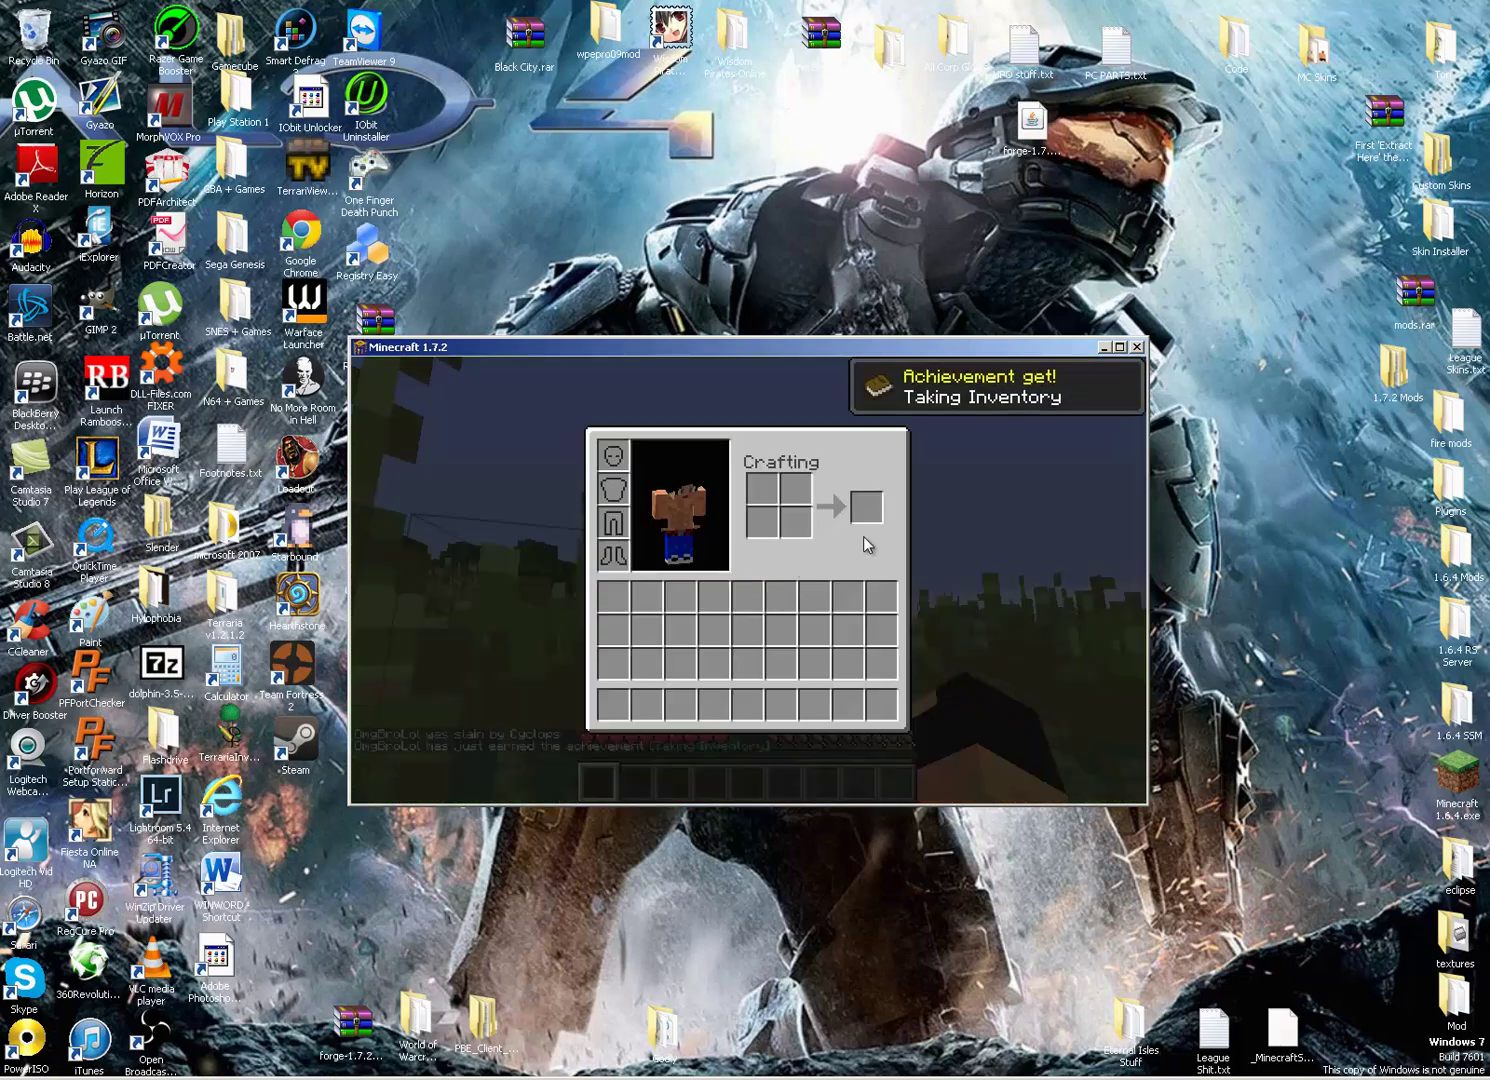
{"action": "left_click", "coordinate": [1137, 347]}
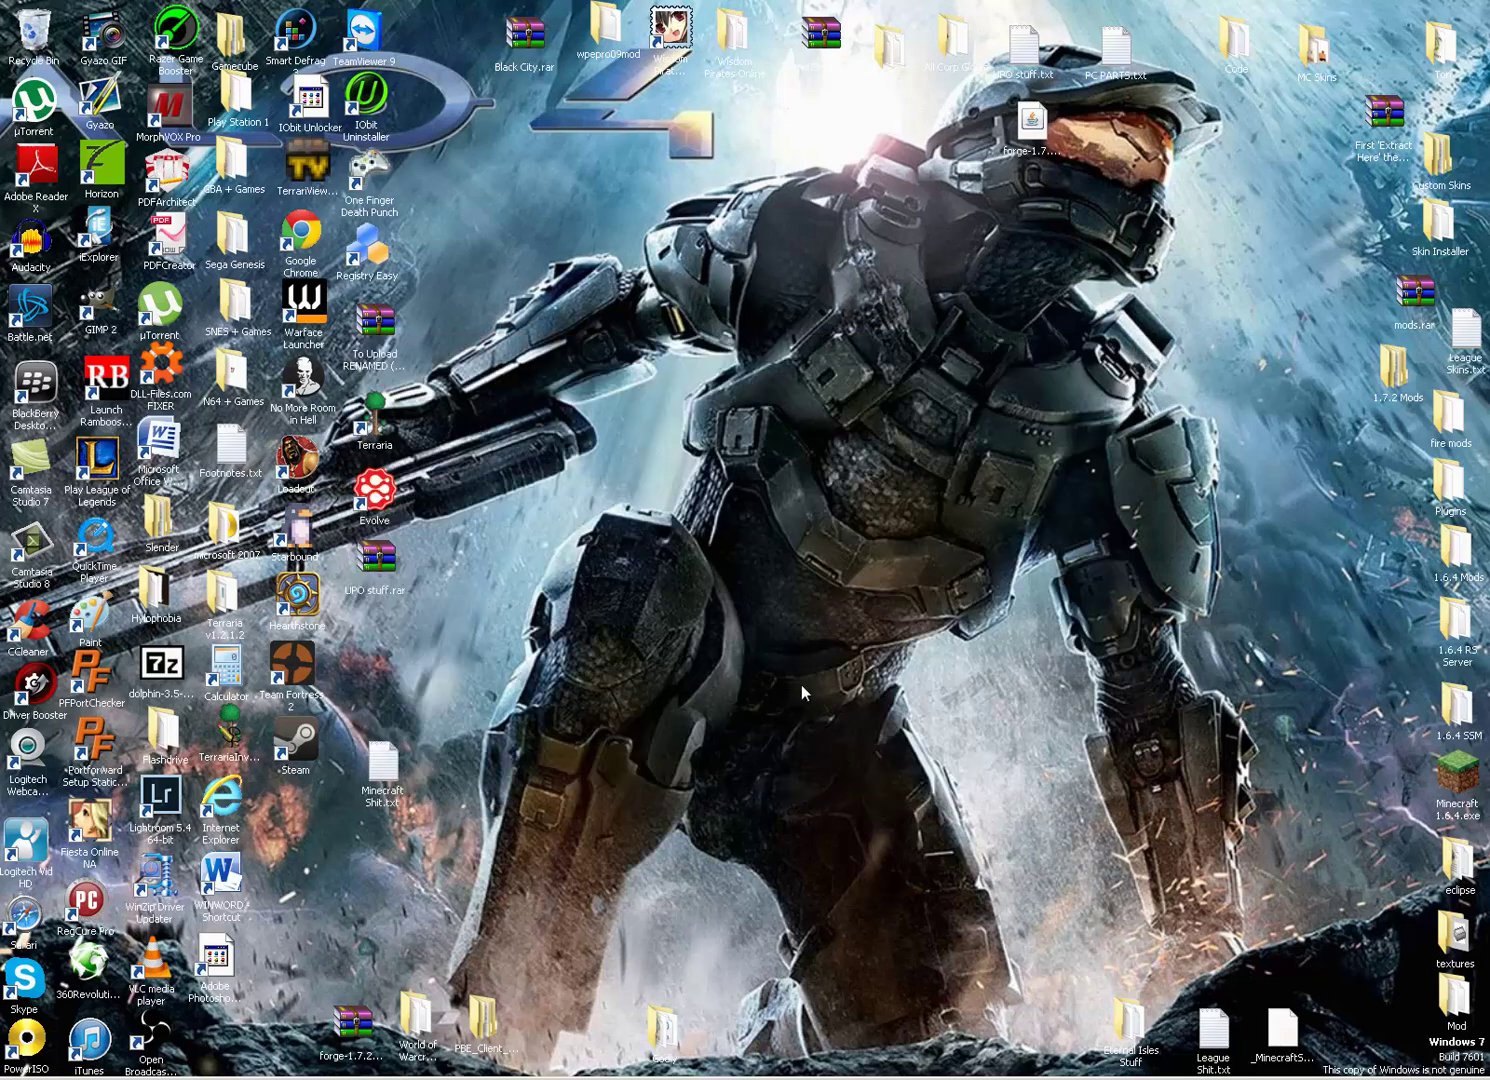